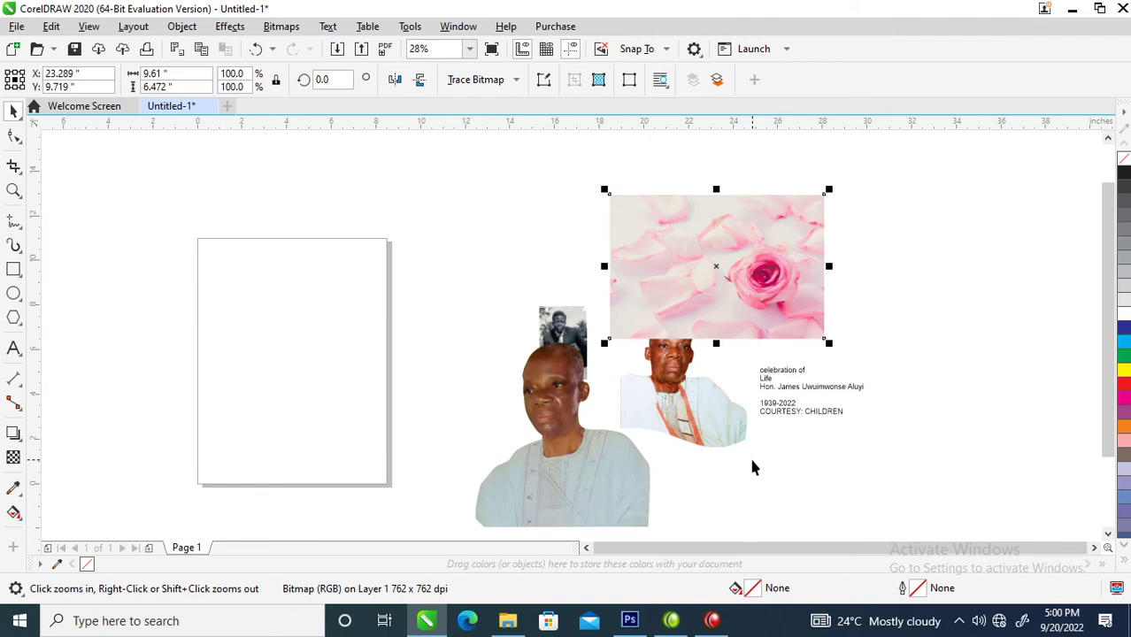
Set the page size to A5 and add a page-sized rectangle as the frame.
click(114, 186)
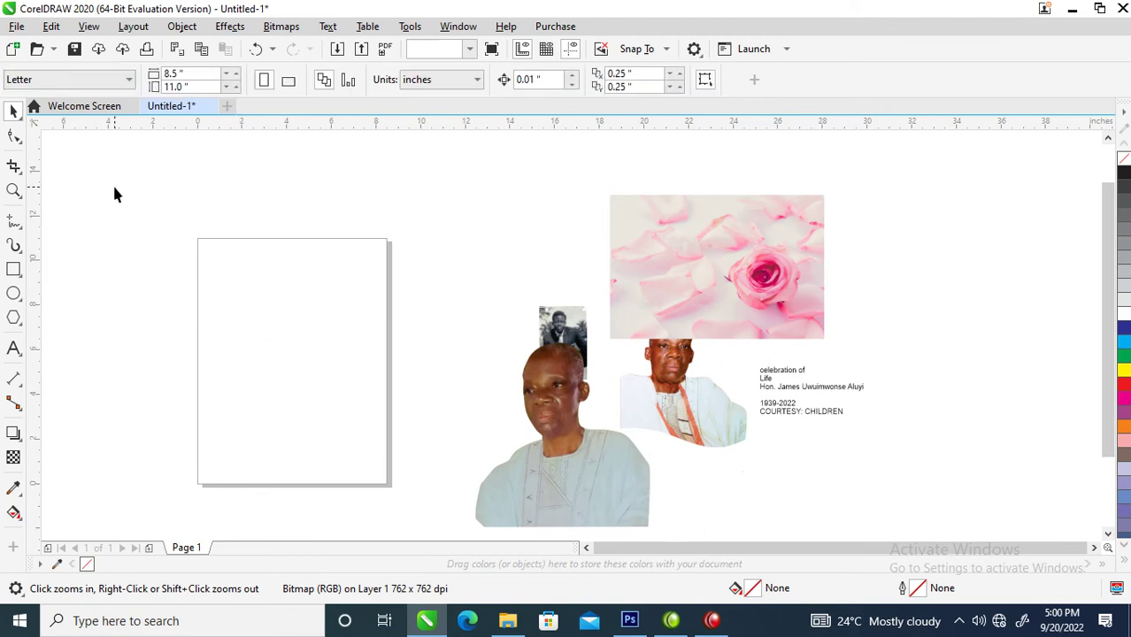
click(124, 80)
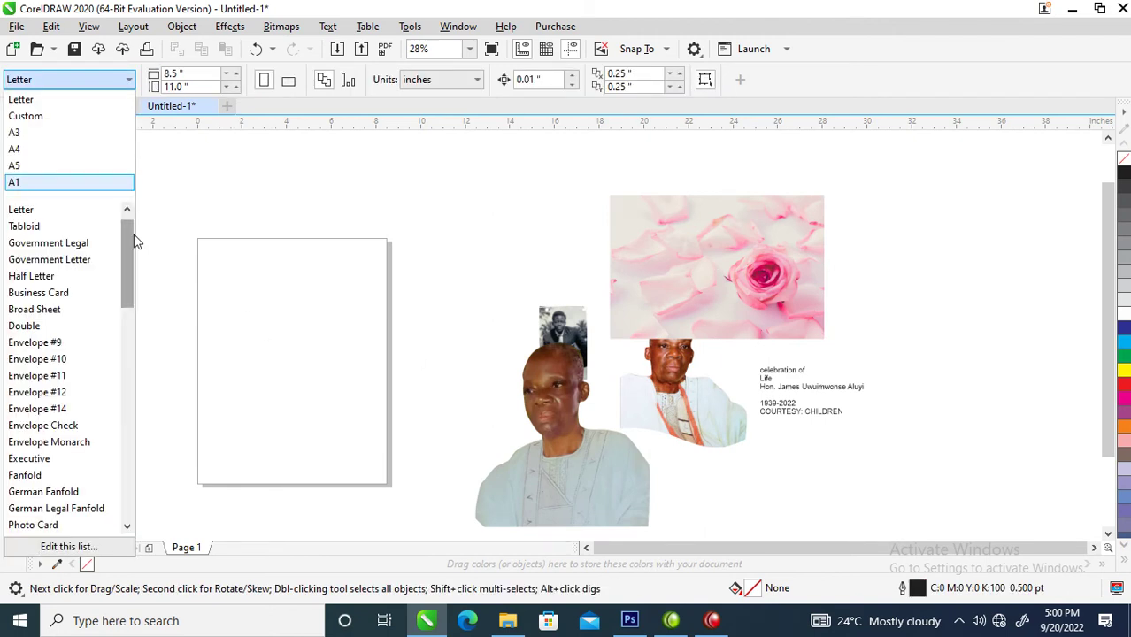
click(27, 168)
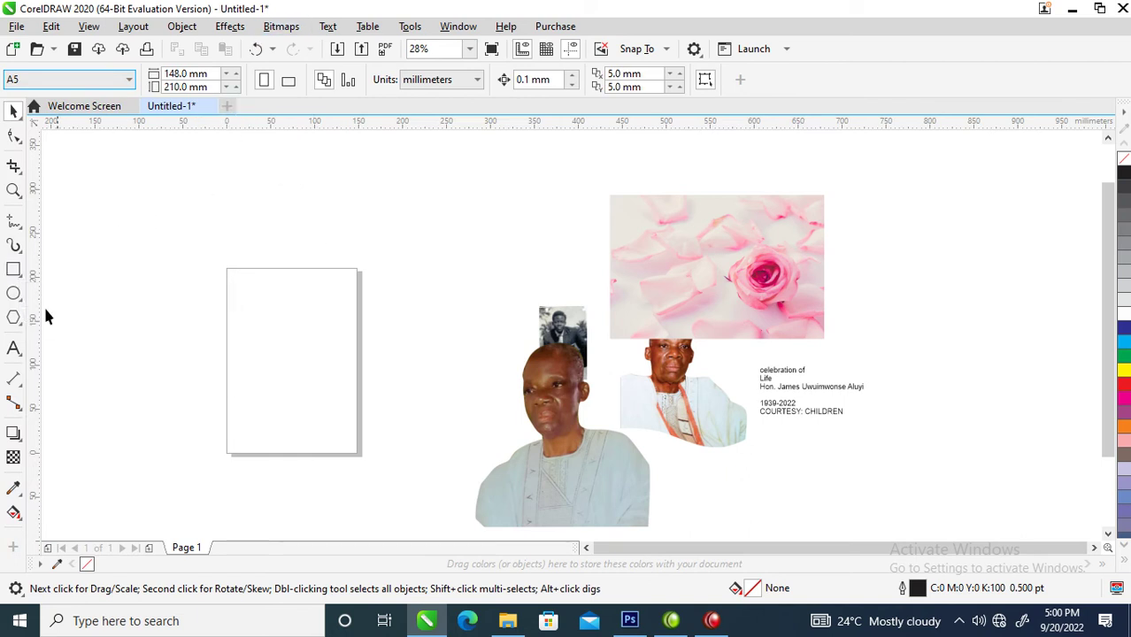
double_click(14, 270)
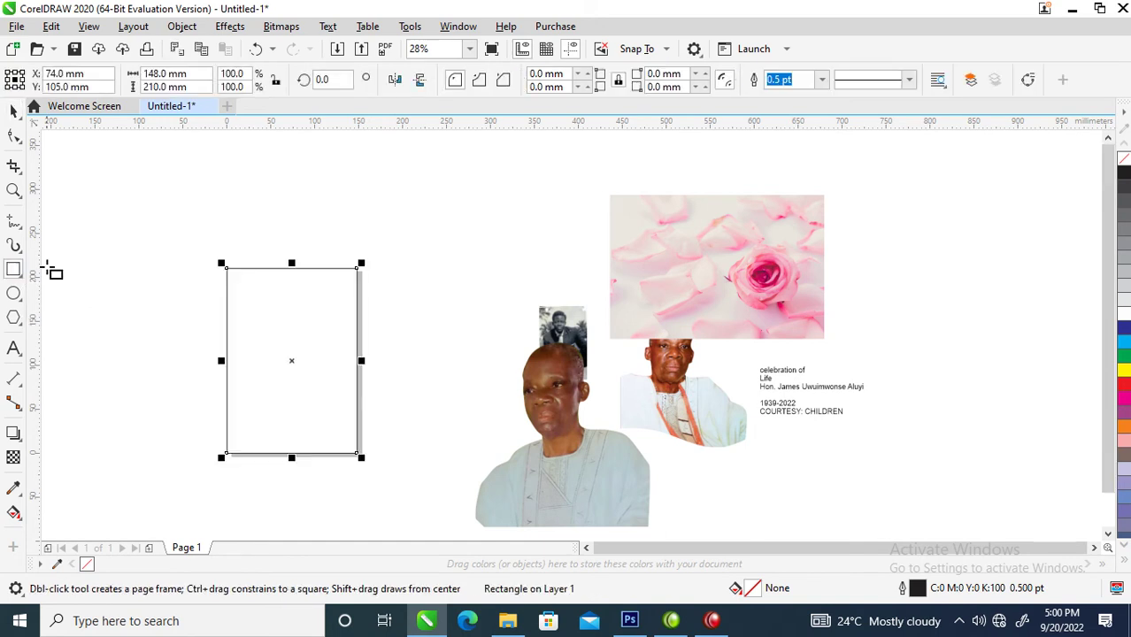
Move the rose image nearer the page and draw a rectangle about 226 by 79 mm extending across the page's right edge.
drag(727, 263, 556, 238)
drag(154, 156, 733, 476)
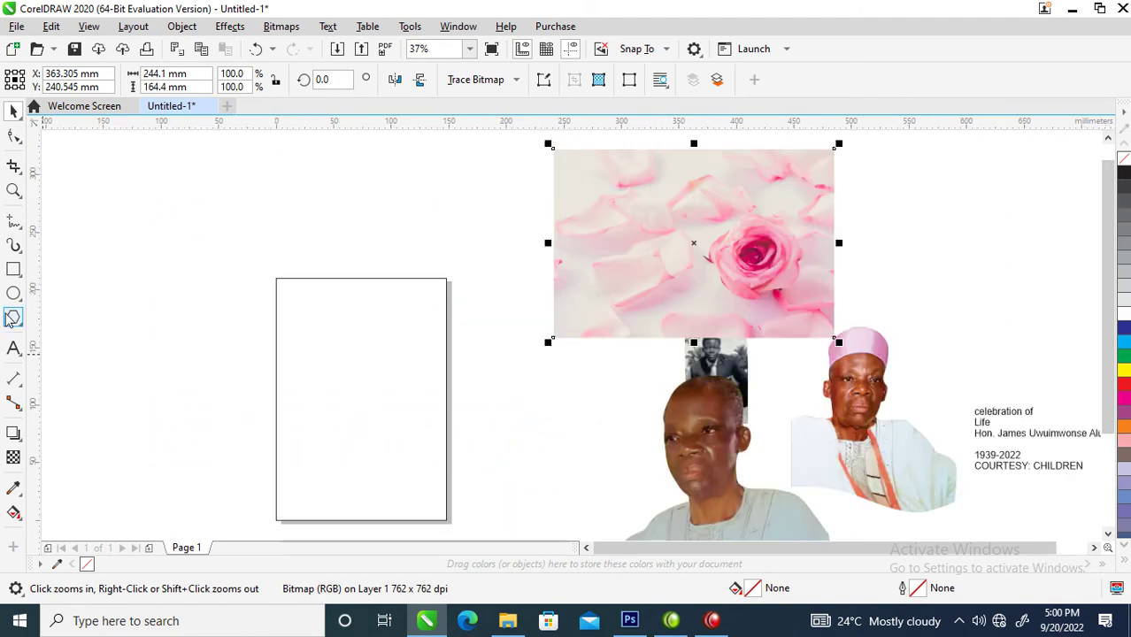
click(13, 270)
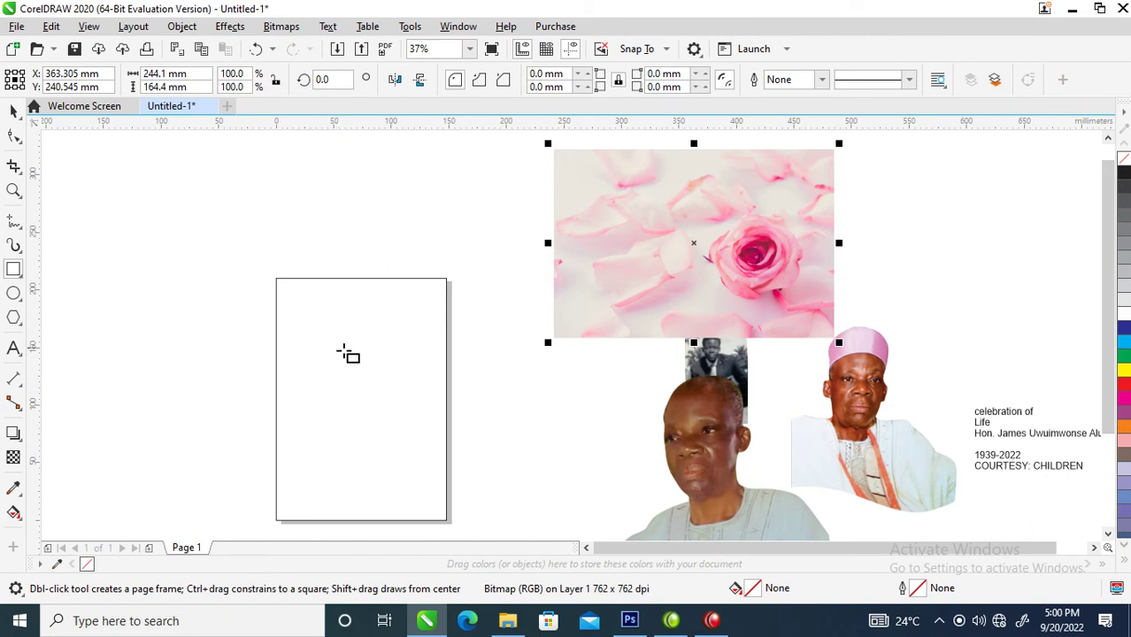
drag(316, 317, 577, 408)
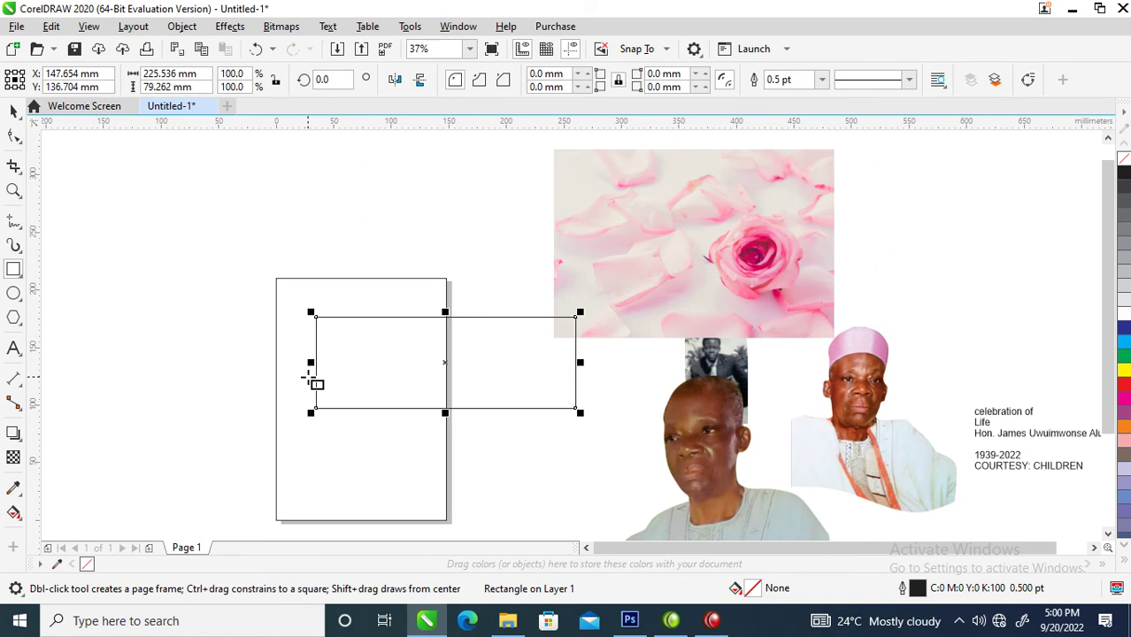
Convert the new rectangle to curves and pull a node added midway on its left side outward into an arrow point.
key(ctrl+q)
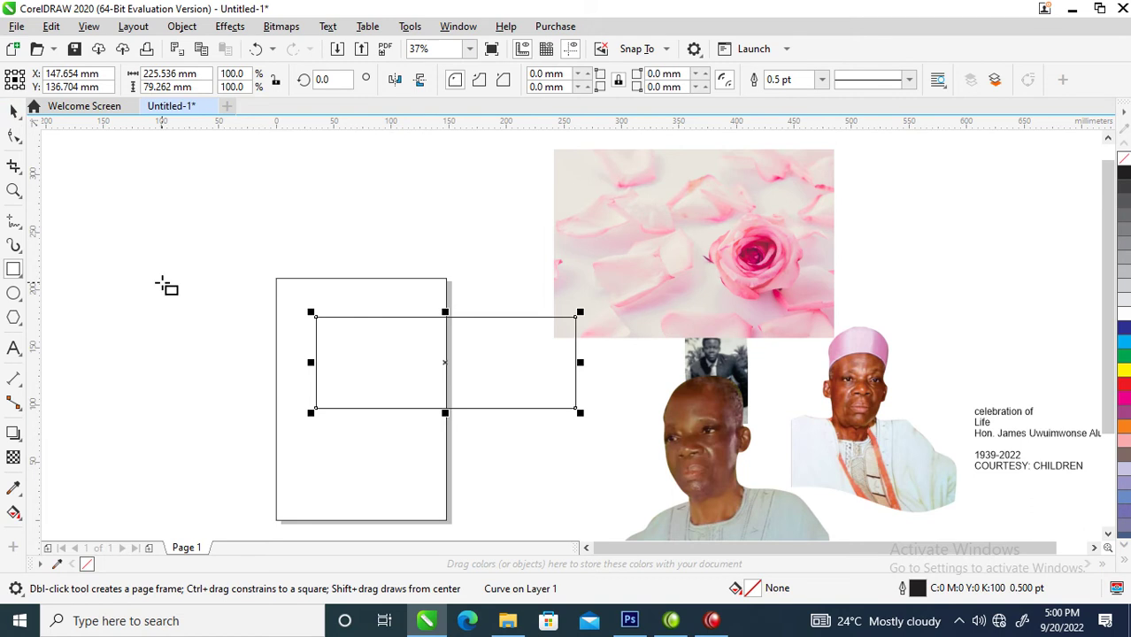
key(ctrl+z)
right_click(395, 348)
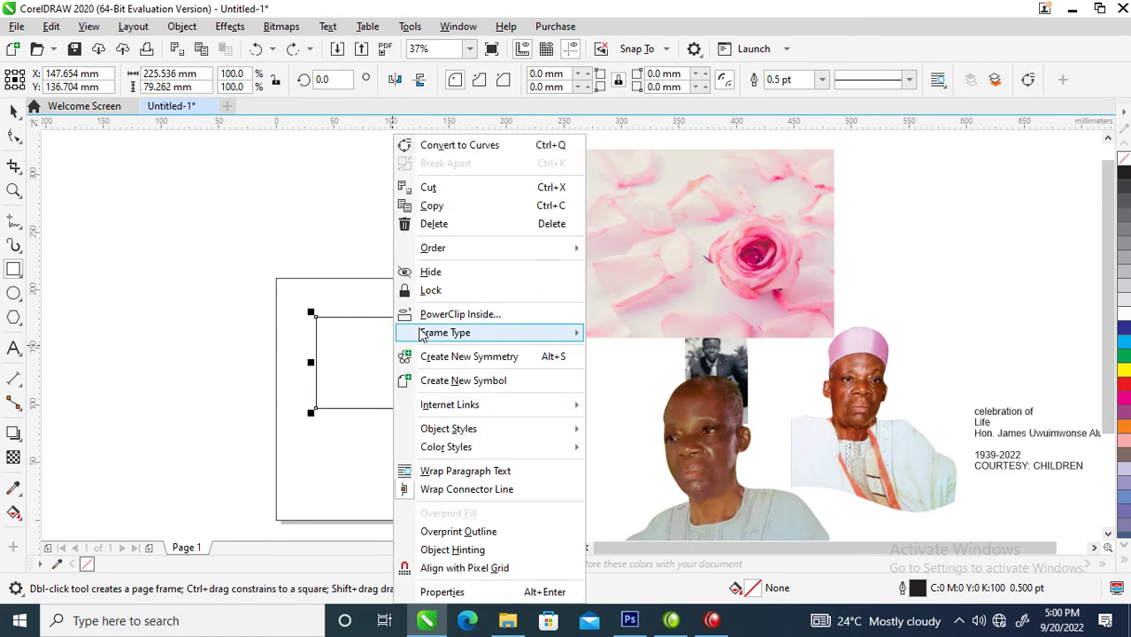
click(445, 145)
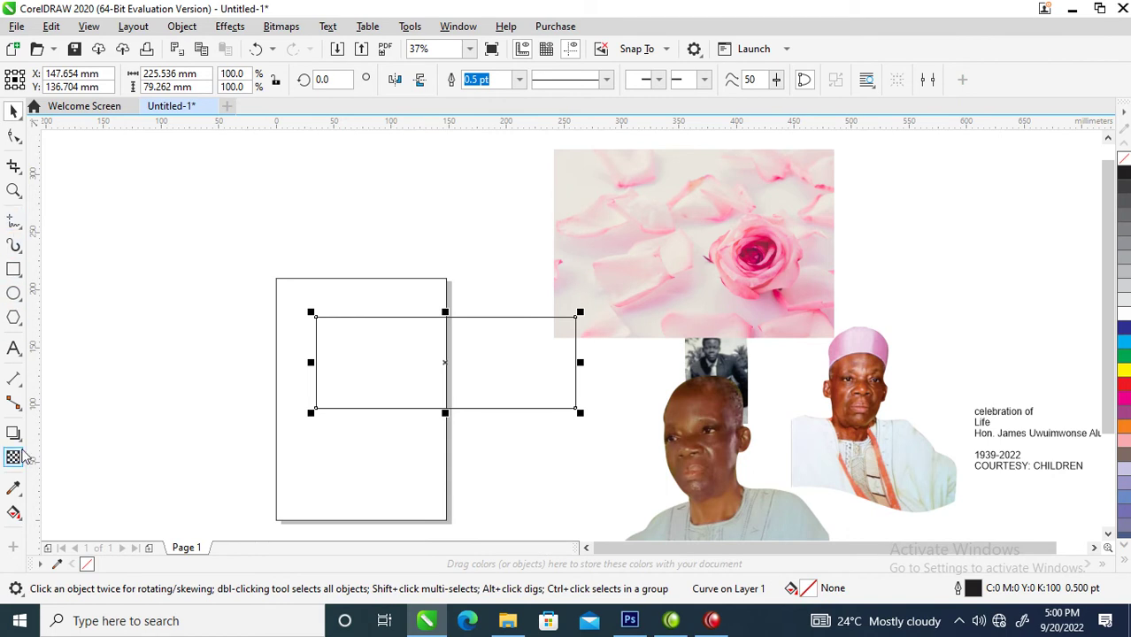
click(14, 135)
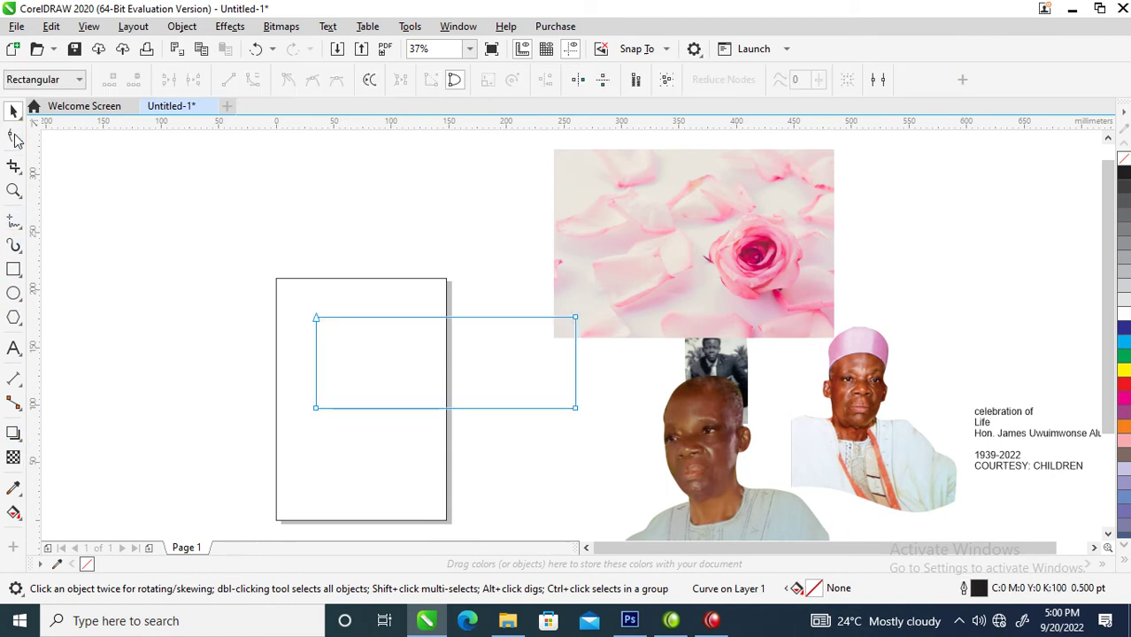
double_click(317, 366)
drag(317, 368, 277, 363)
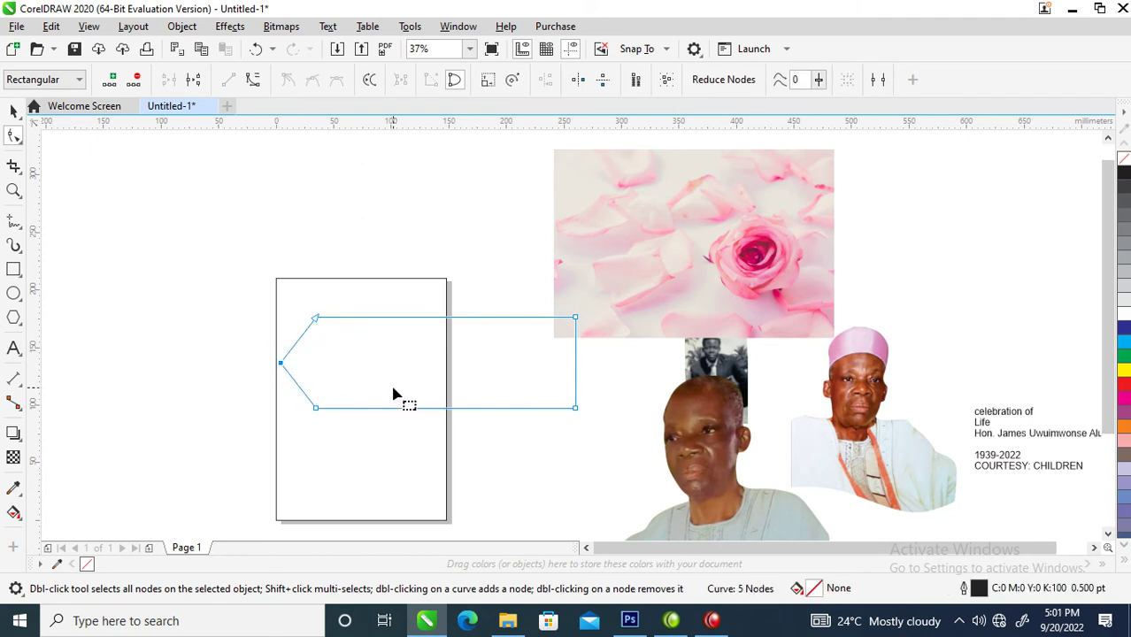
key(space)
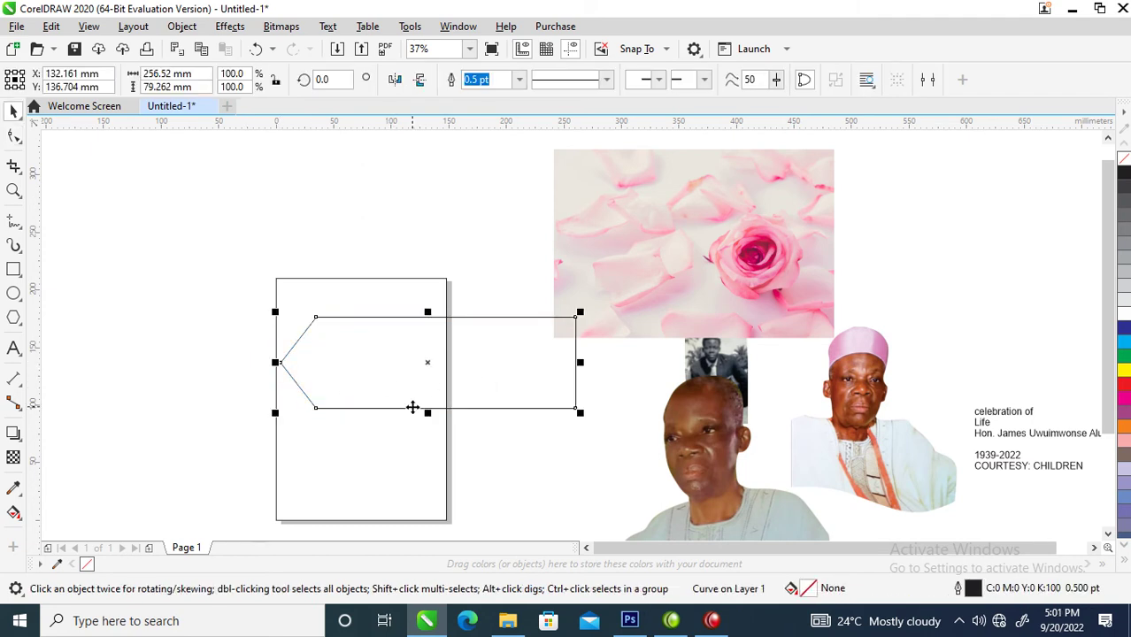
Center the page-sized rectangle on the page.
click(451, 379)
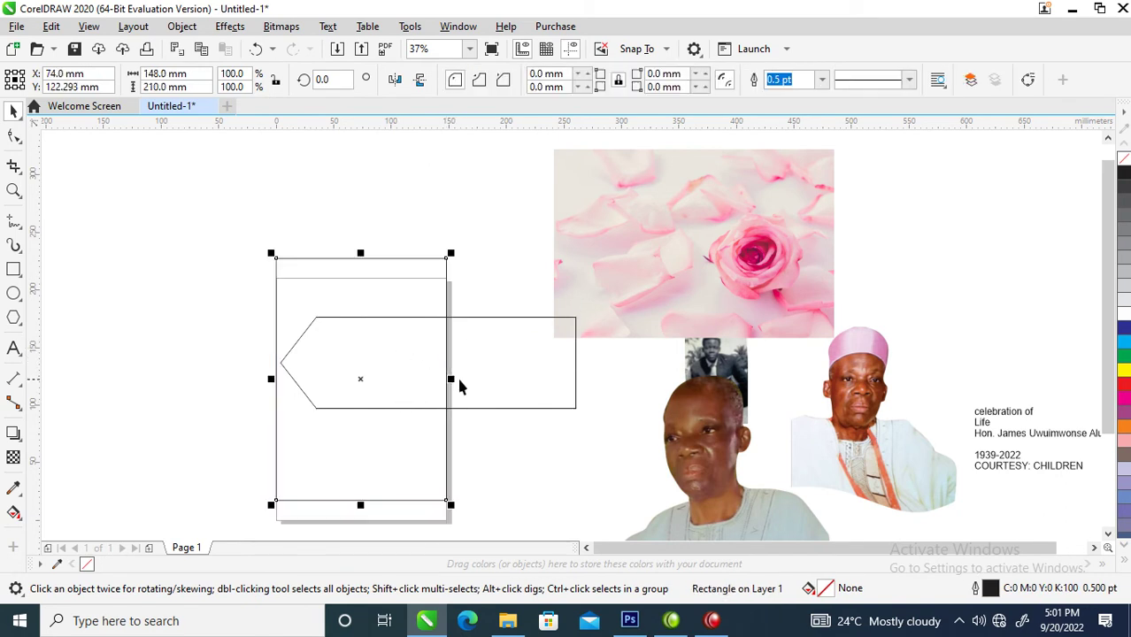
key(p)
Make two upward-offset copies of the arrow shape and trim one with the other, leaving only a thin angled strip above the original.
click(507, 370)
drag(507, 369, 488, 317)
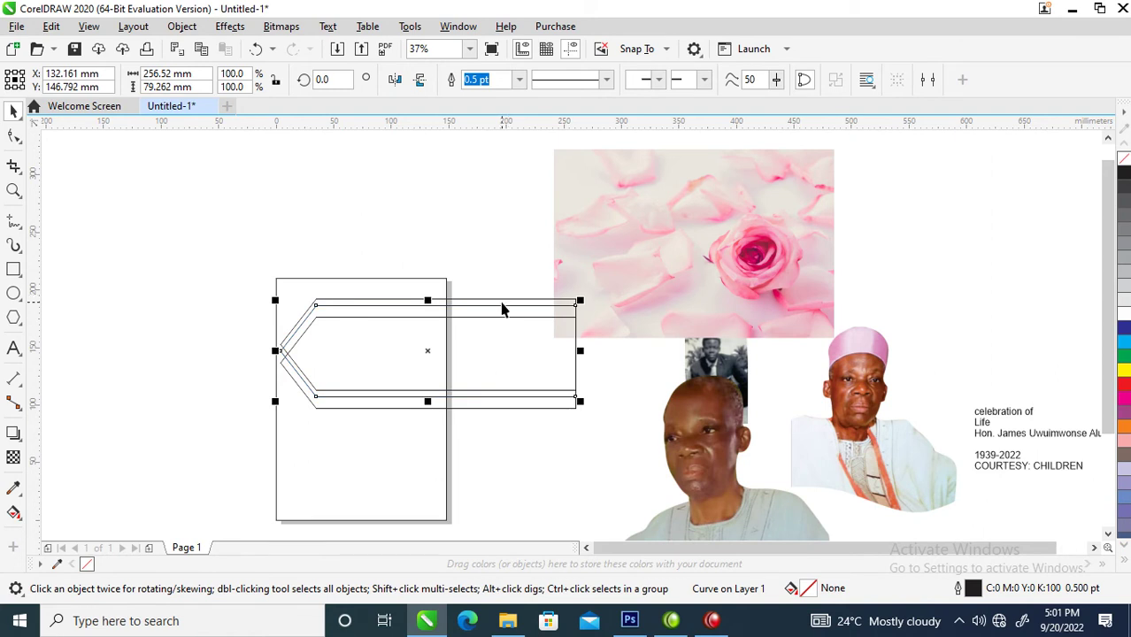
shift+click(502, 302)
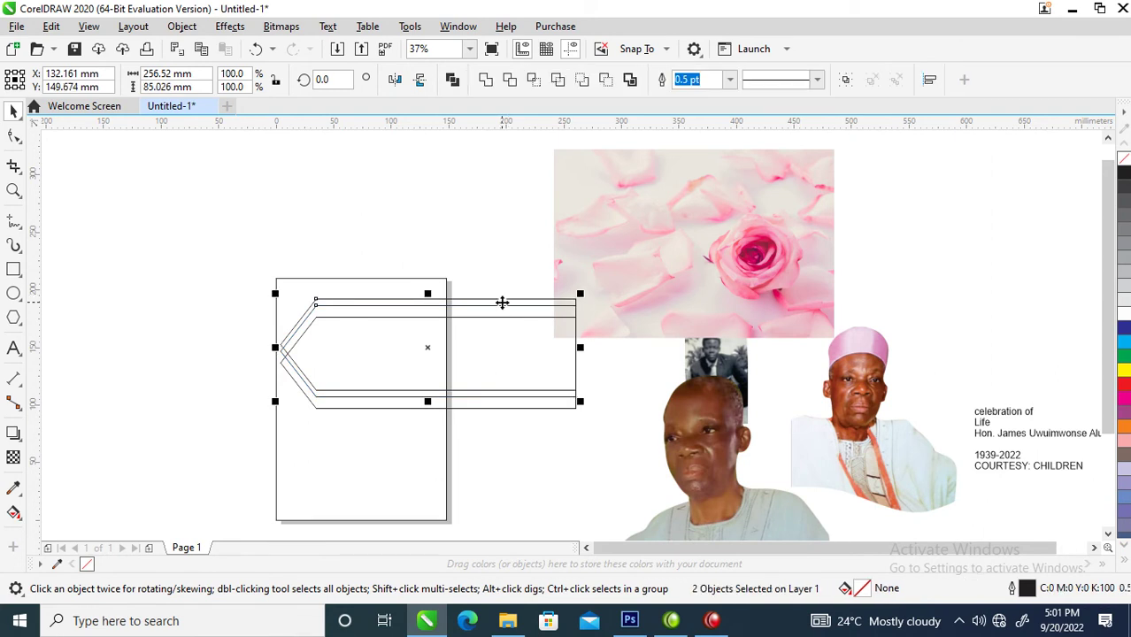
click(511, 81)
click(574, 310)
click(504, 363)
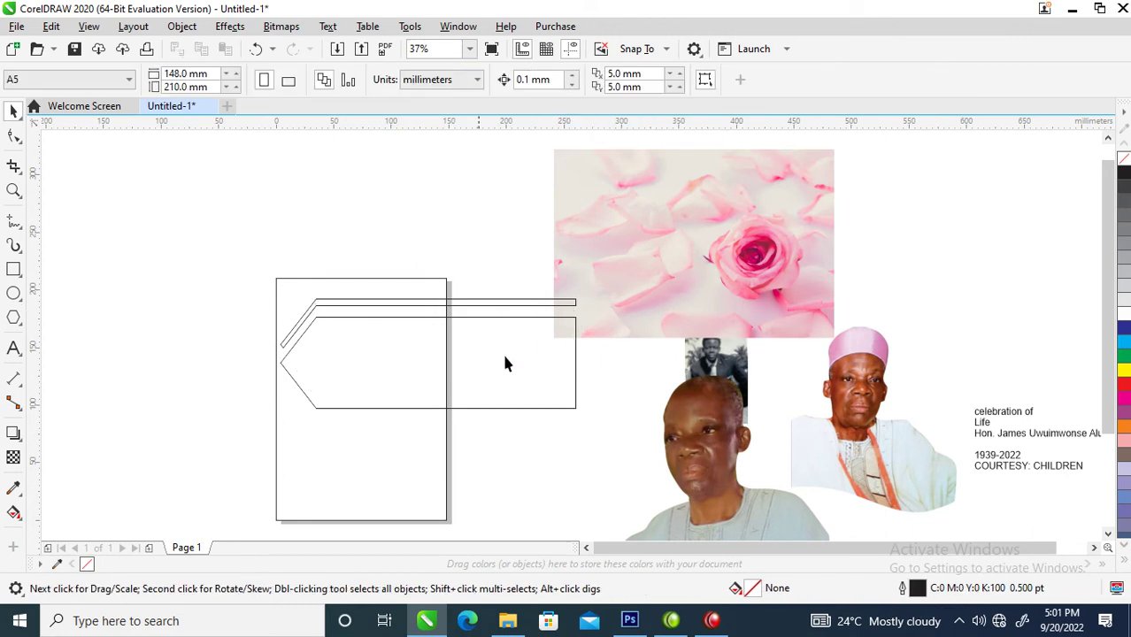
Fill the thin angled strip with red and the arrow shape with grey, moving the rose image clear of them.
click(527, 307)
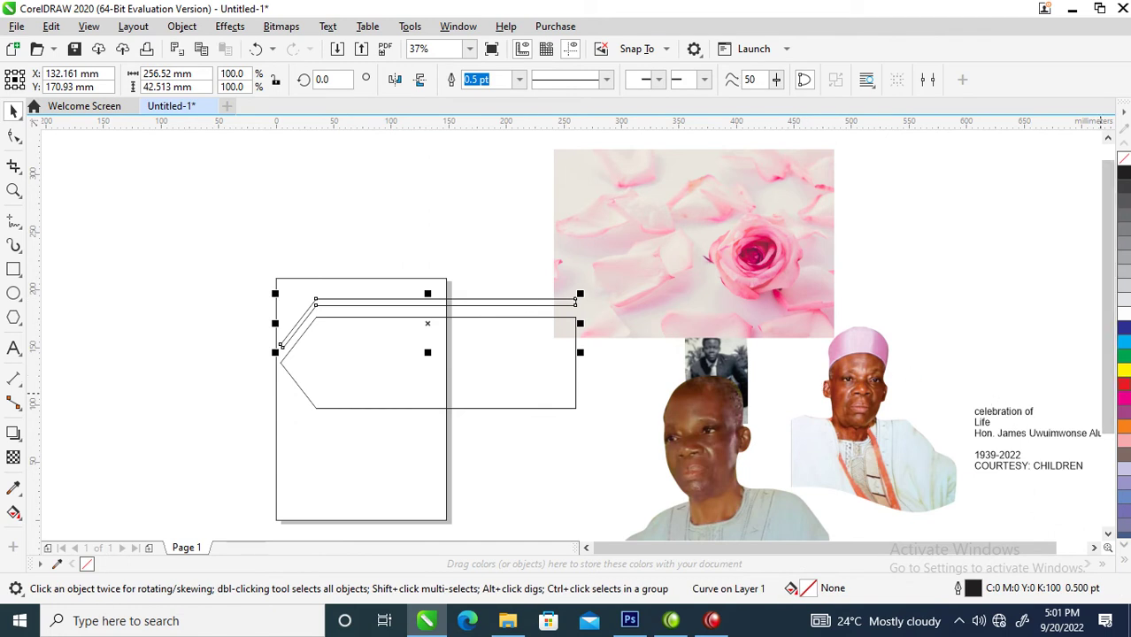
right_click(1124, 384)
click(573, 376)
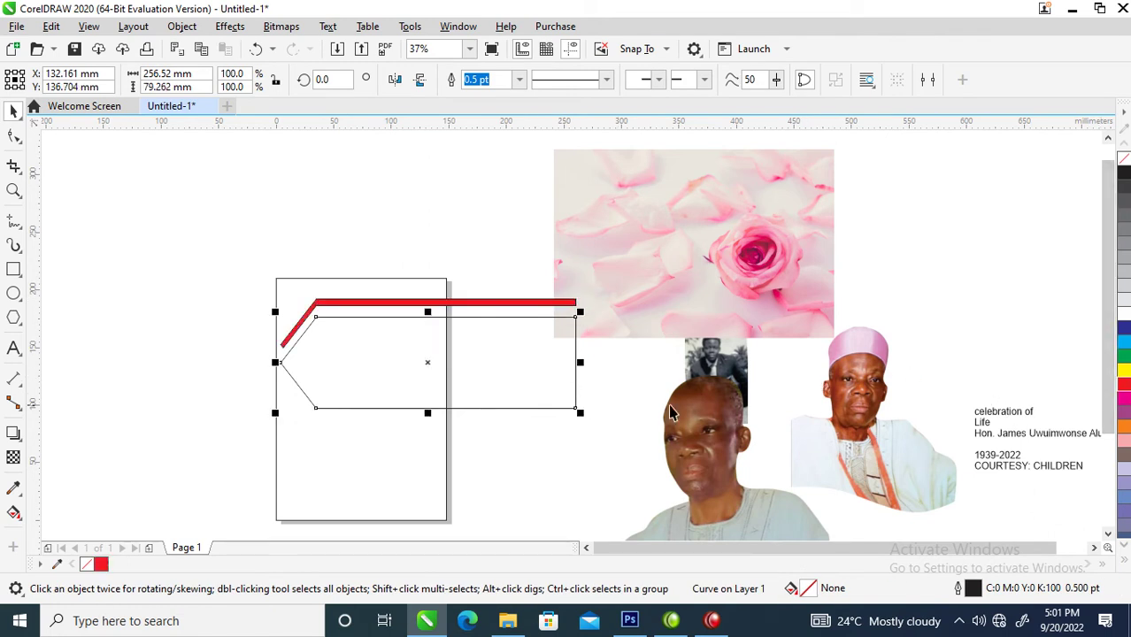
drag(804, 217, 890, 224)
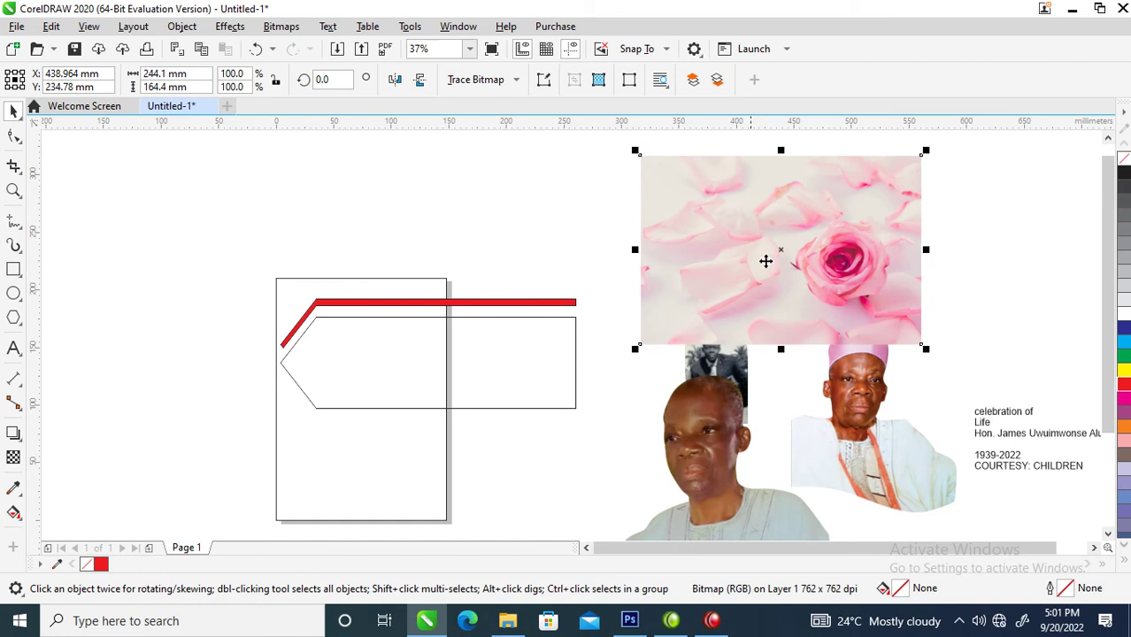
click(575, 343)
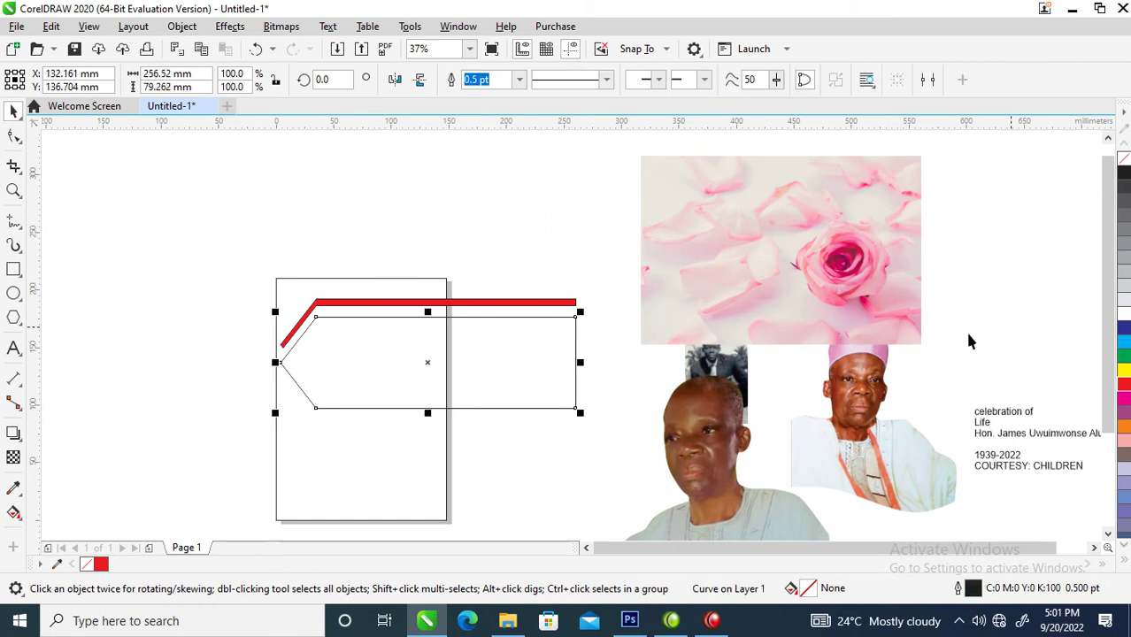
click(1125, 266)
Reposition the rose image slightly and cover it with a red-filled rectangle about 242 by 161 mm.
click(758, 266)
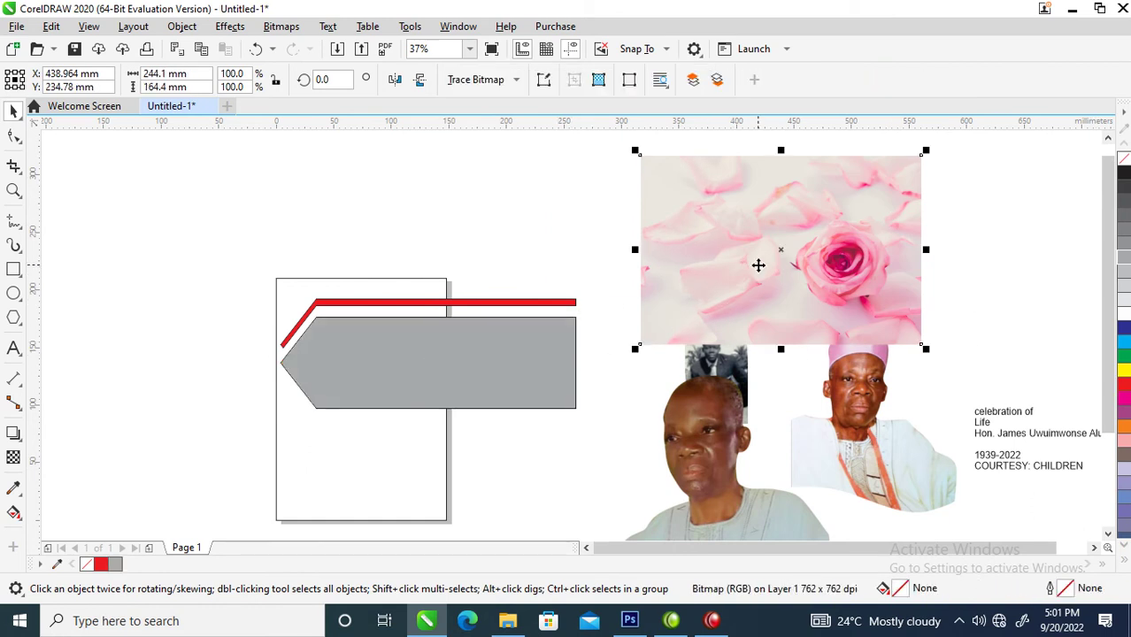
drag(783, 250, 779, 264)
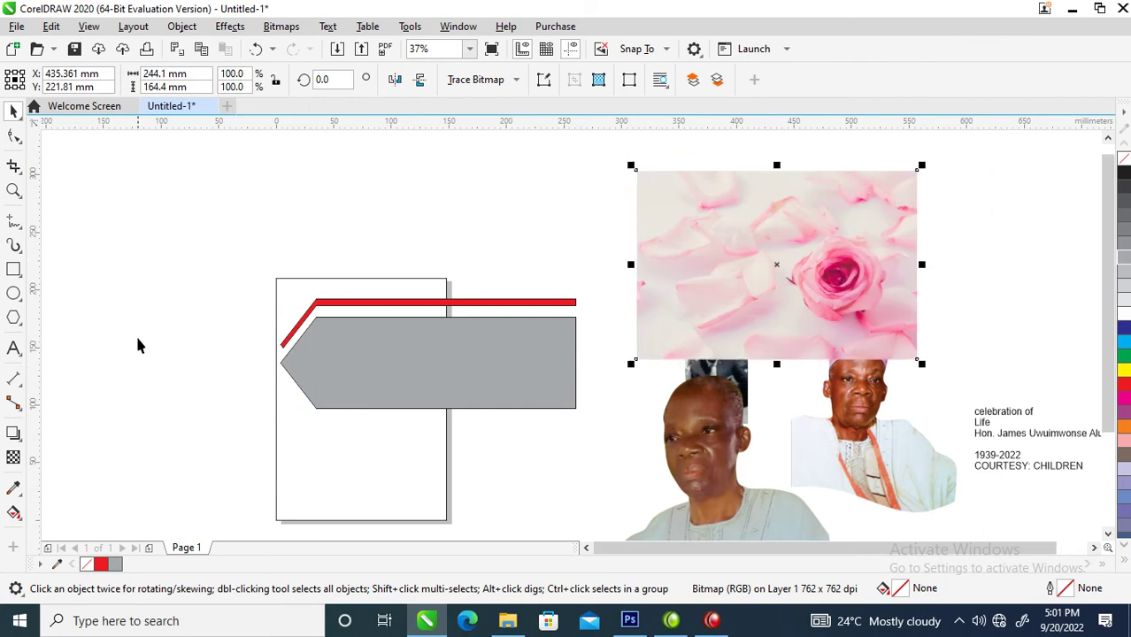
click(13, 271)
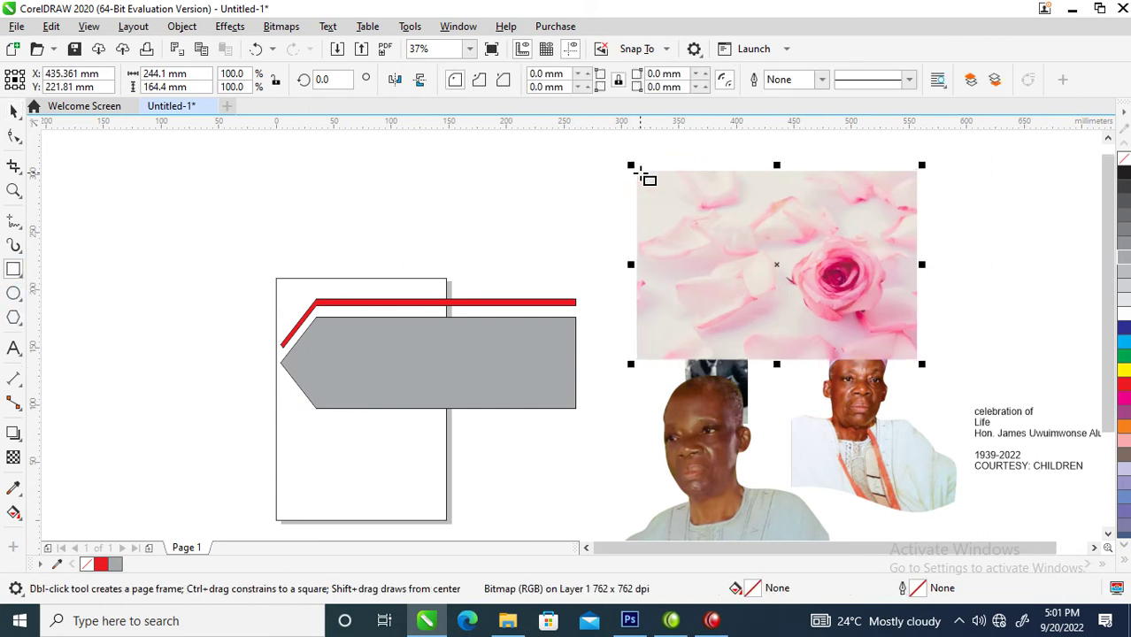
drag(640, 174, 919, 360)
key(space)
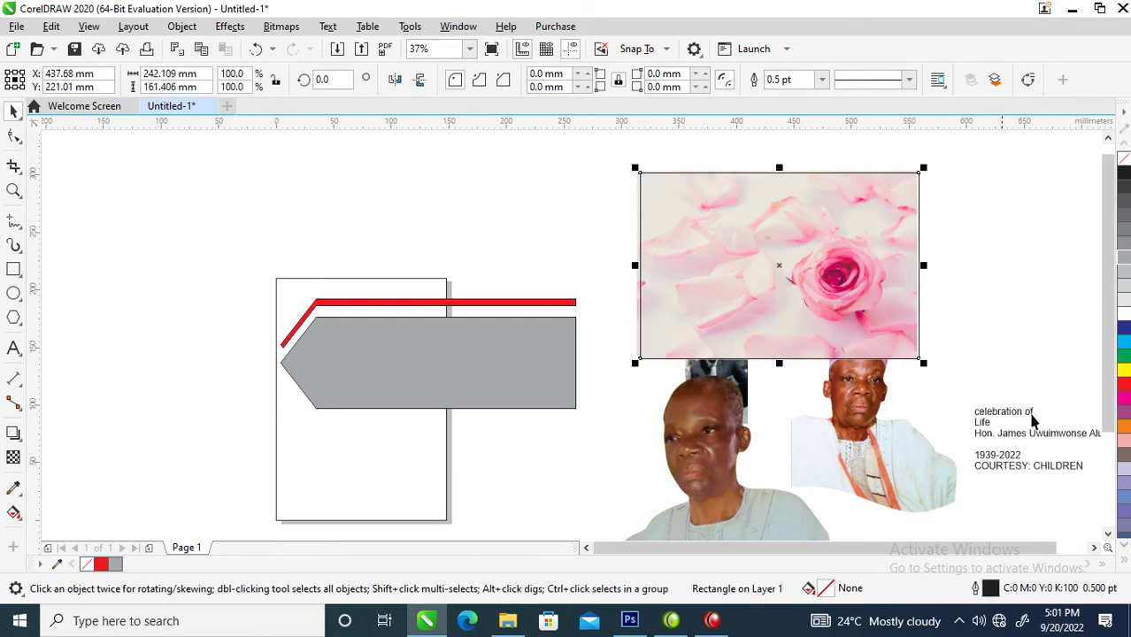
click(1126, 390)
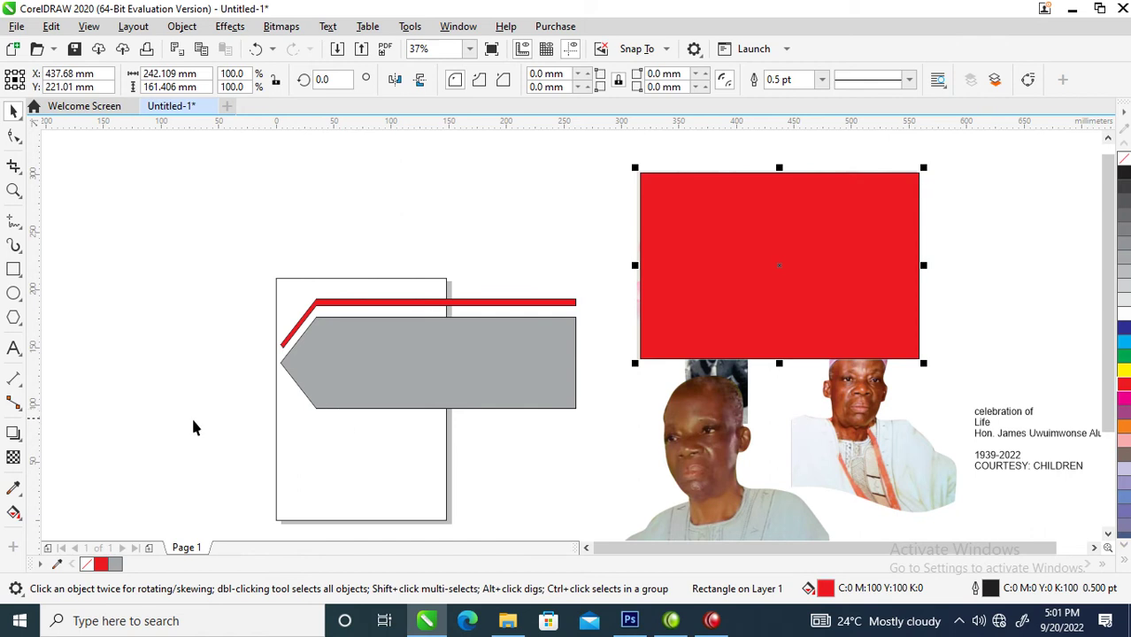
Apply uniform transparency to the red rectangle over the rose image and set its merge mode to Subtract.
click(13, 459)
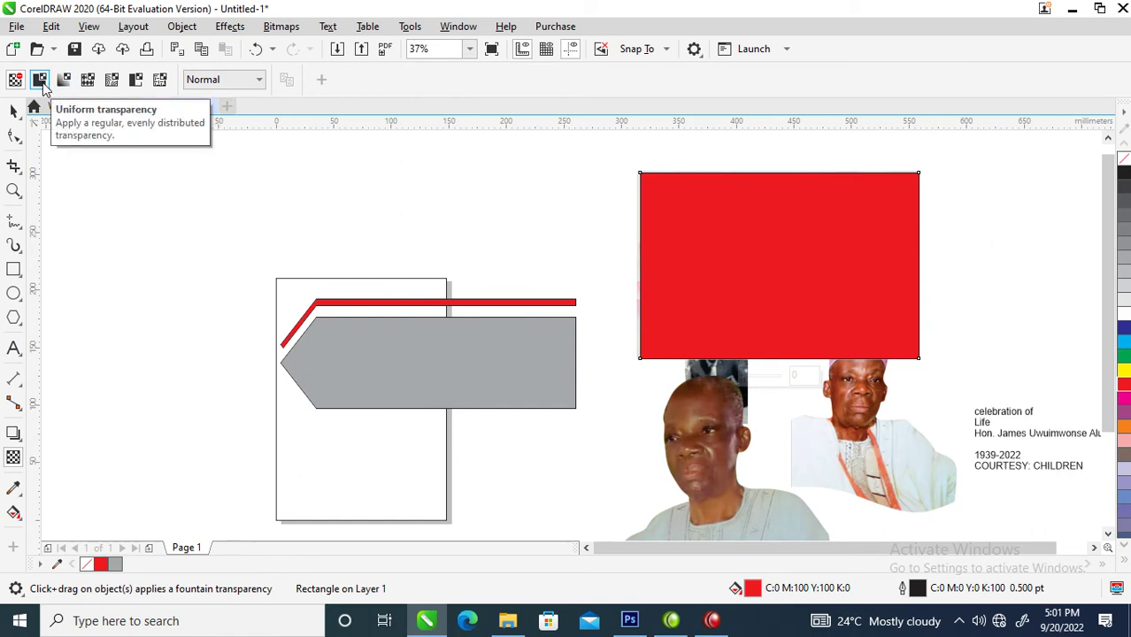
click(40, 81)
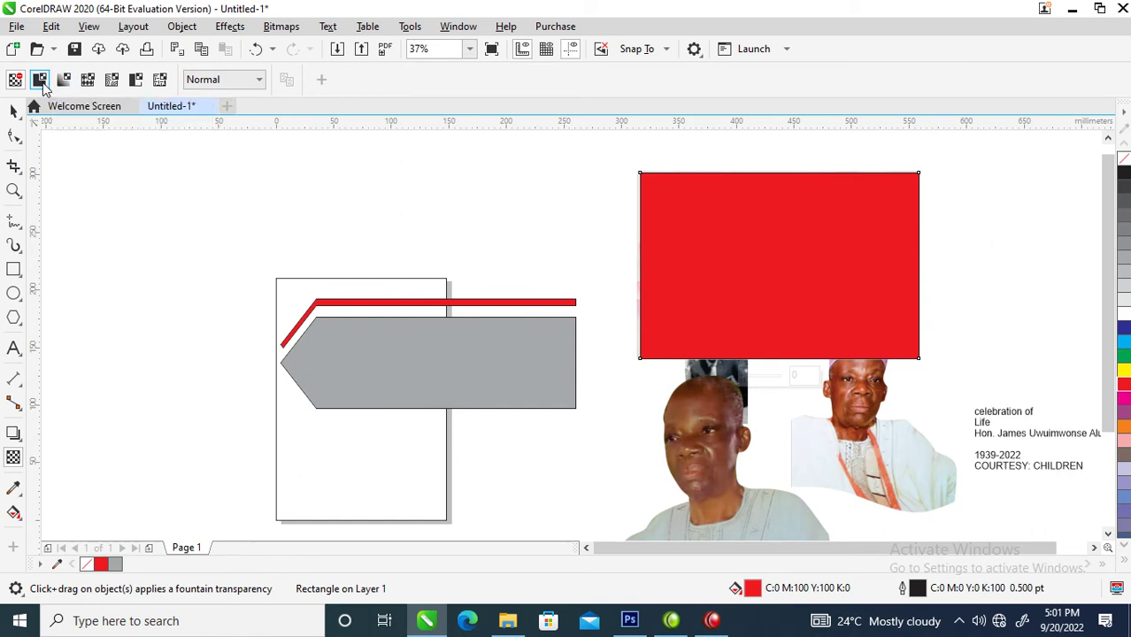
click(261, 81)
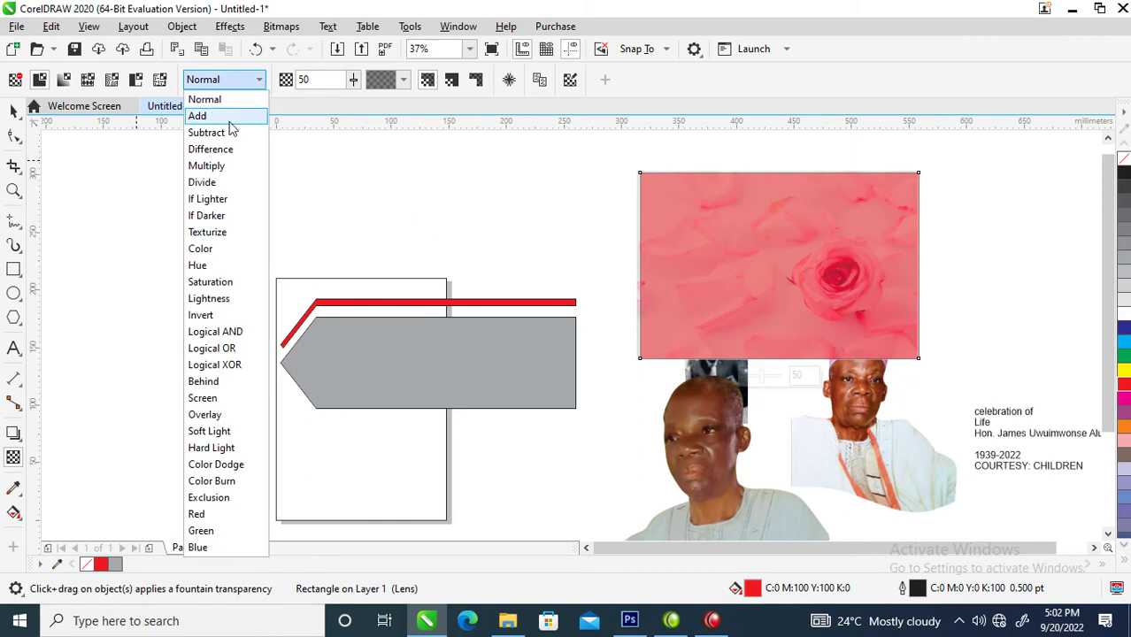
click(217, 132)
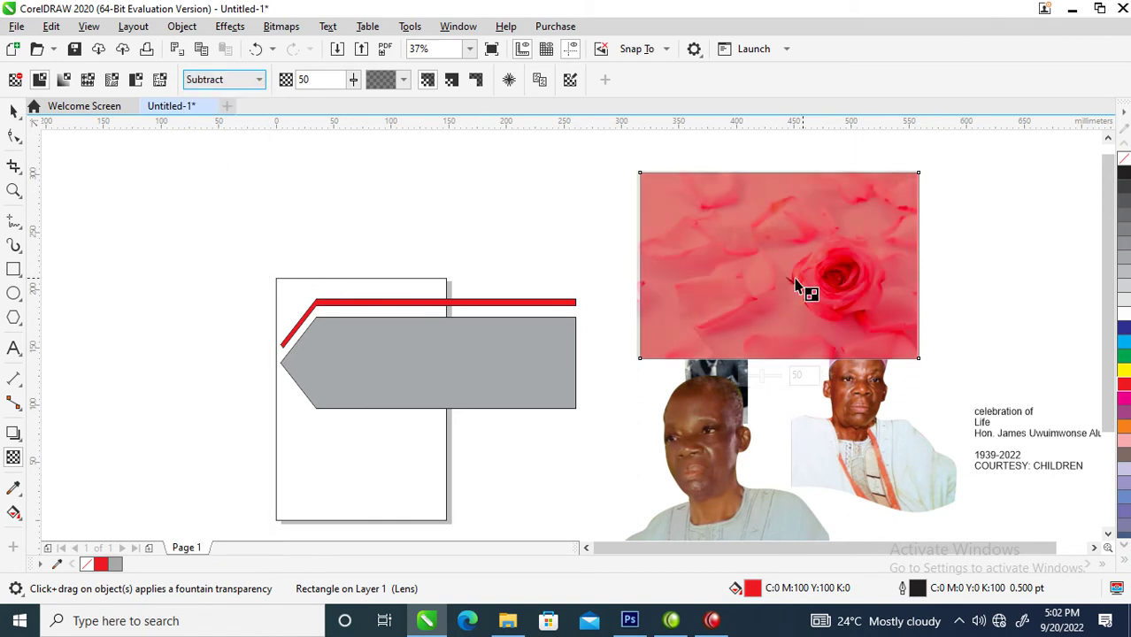
Change the overlay rectangle's uniform fill to a dark red, C36 M96 Y95 K57 (#622D2C).
click(10, 111)
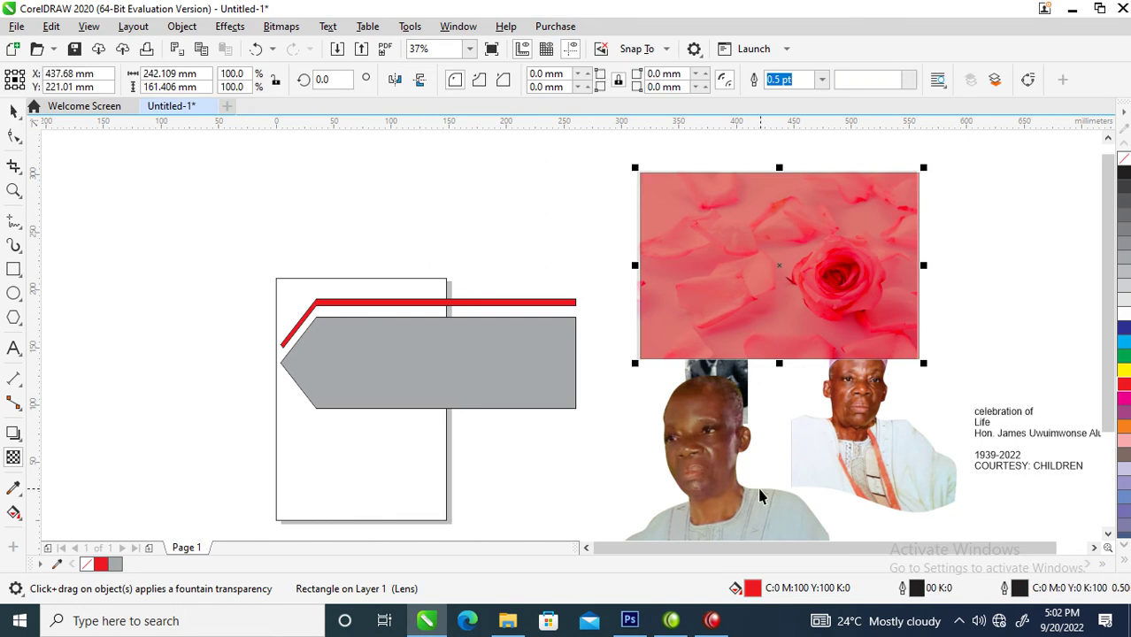
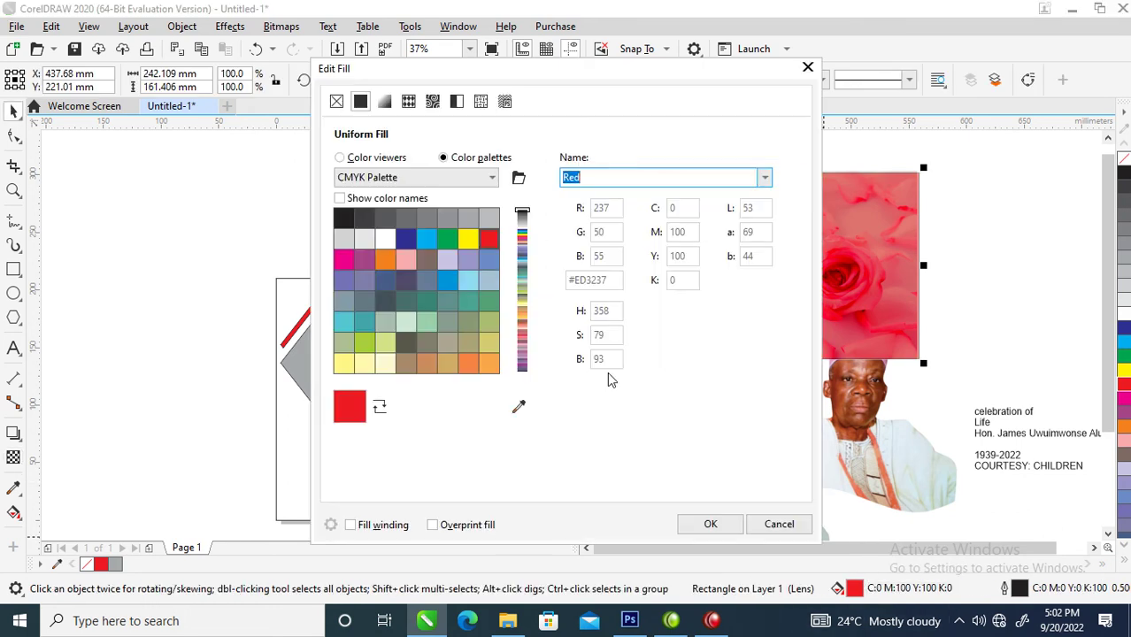
click(342, 157)
click(514, 300)
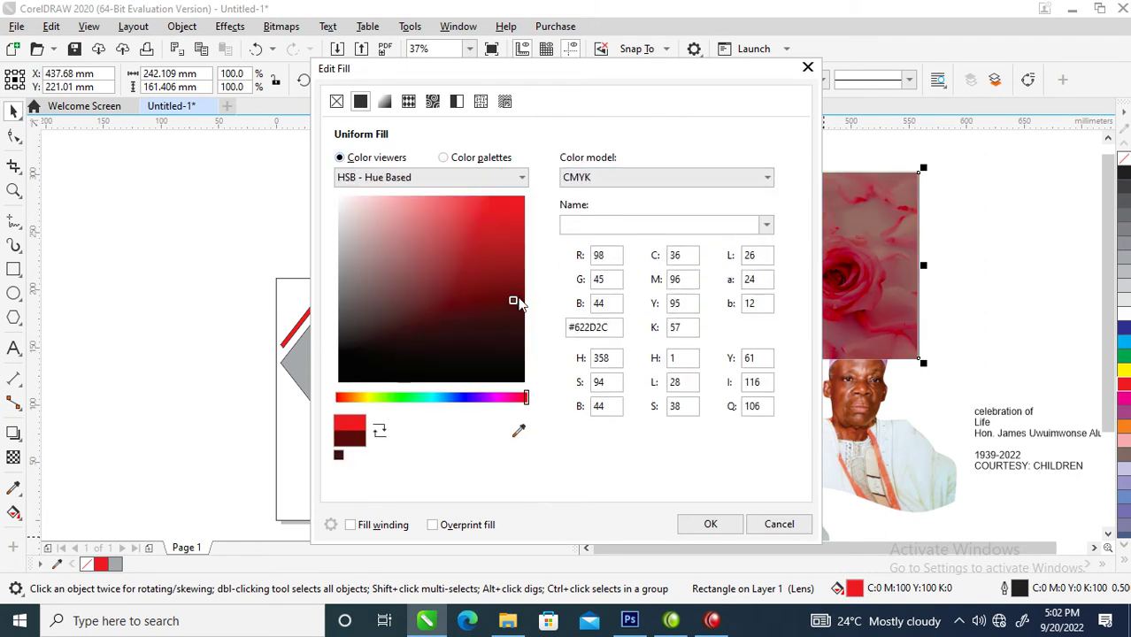
click(710, 524)
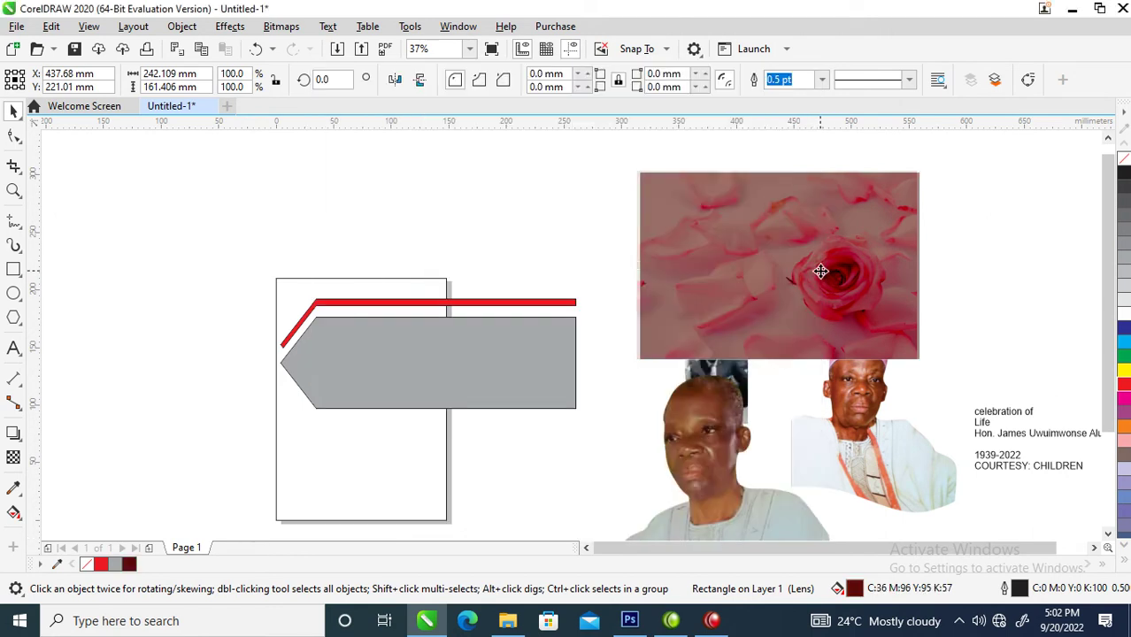
click(813, 255)
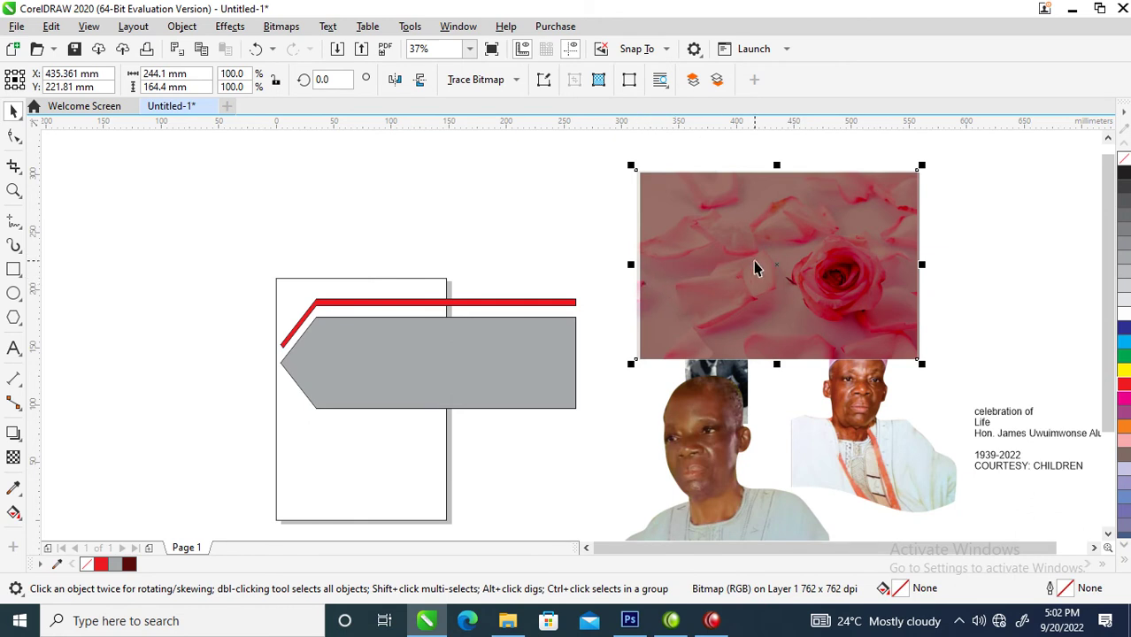
Convert the rose image beneath the overlay to a 300 dpi Grayscale (8-bit) bitmap.
click(283, 25)
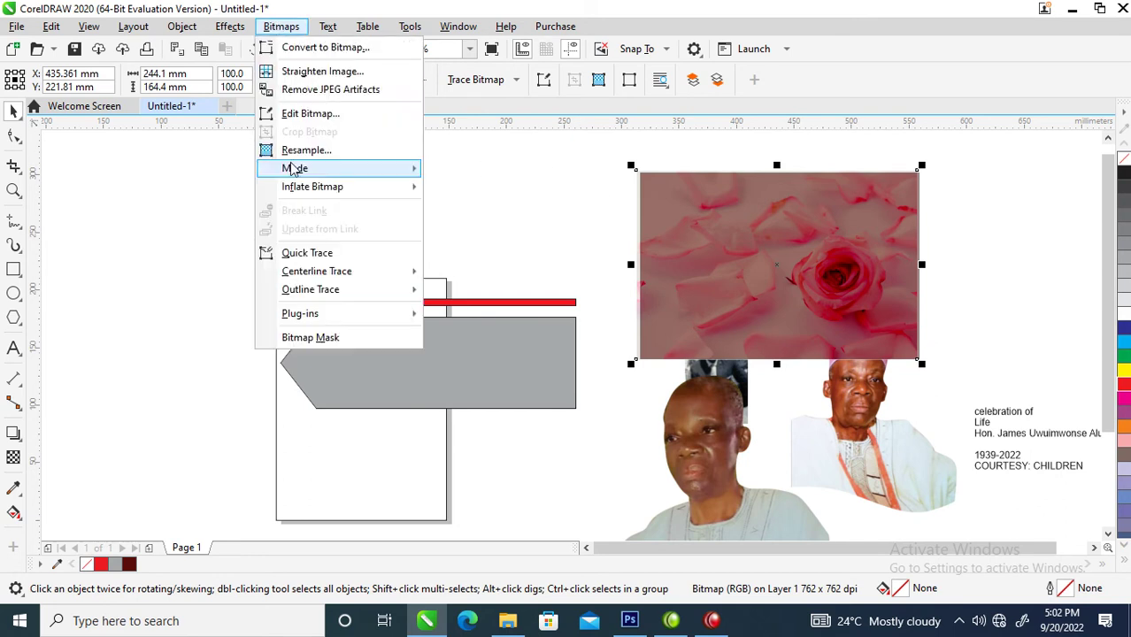
click(319, 48)
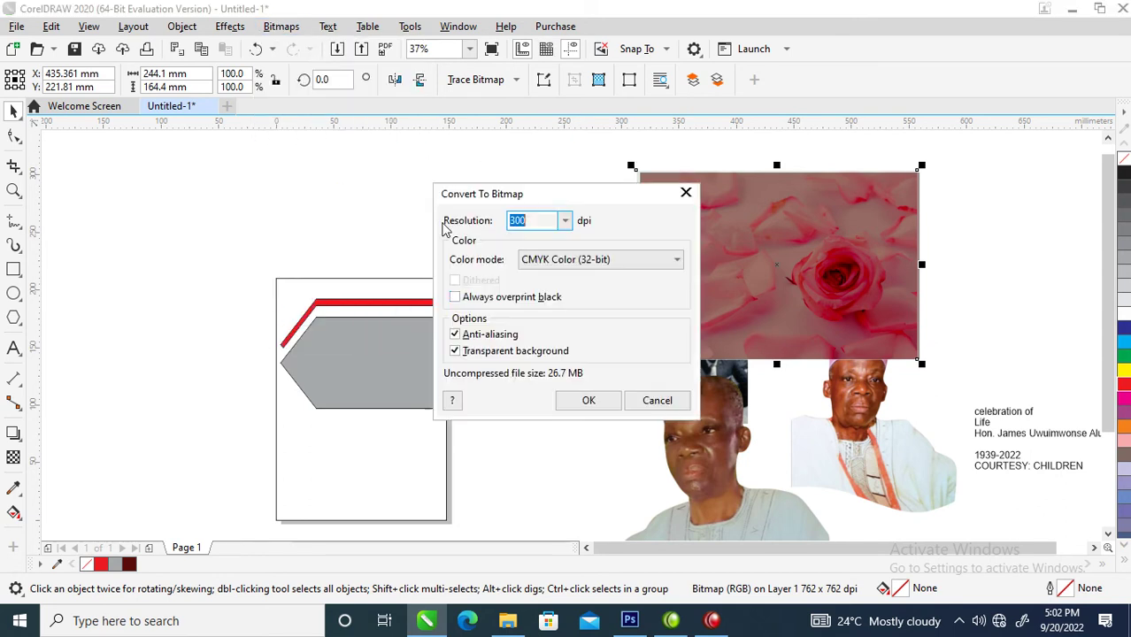
click(641, 258)
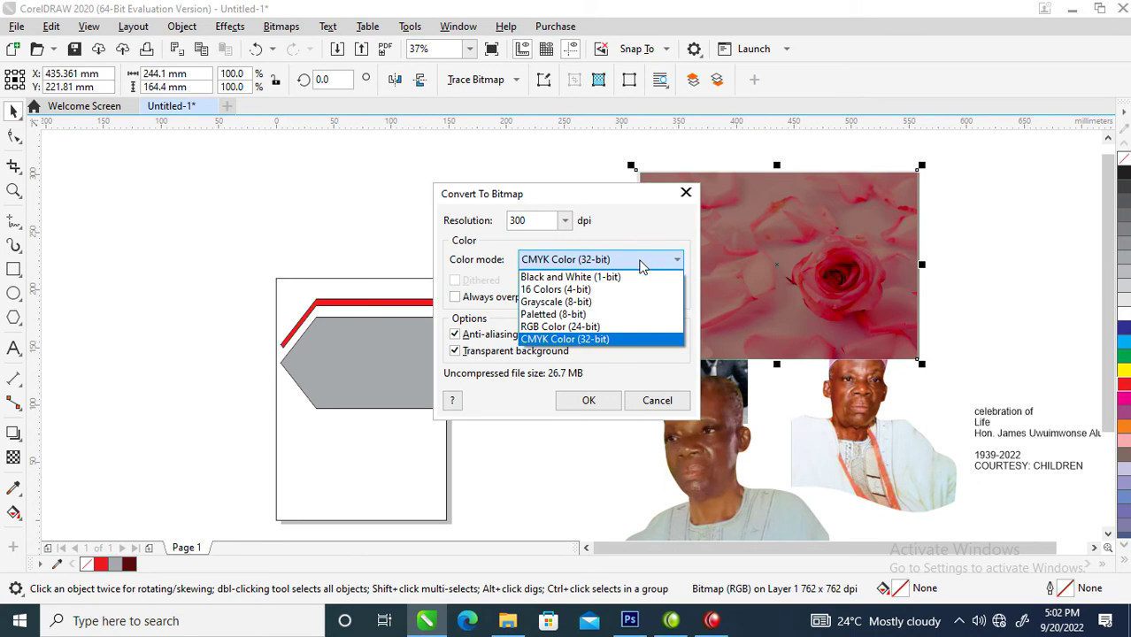
click(560, 302)
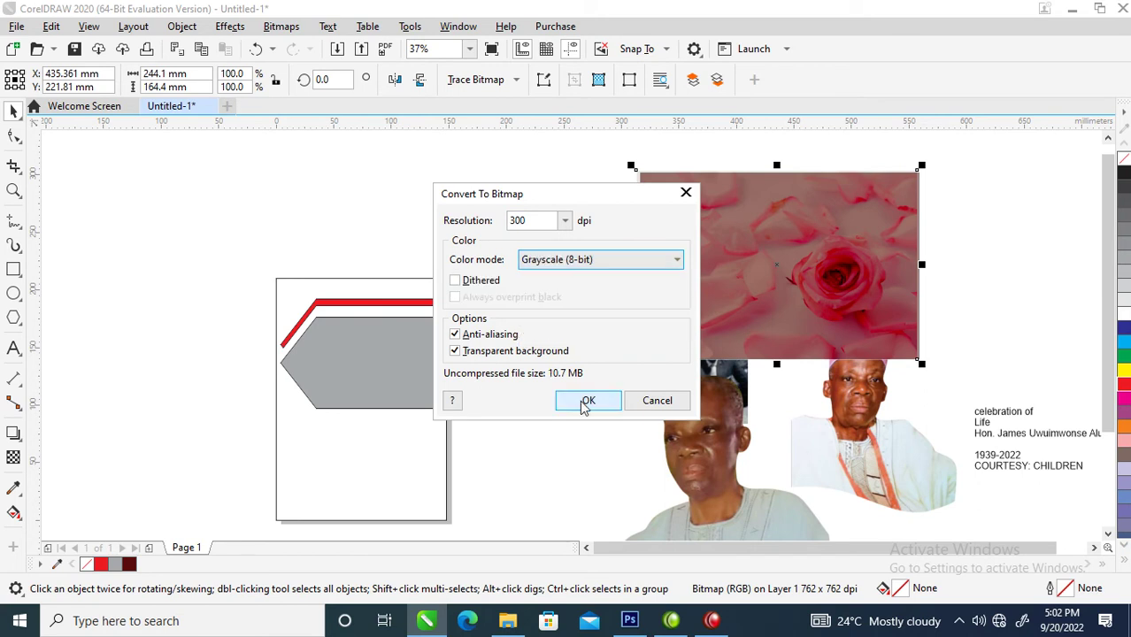
click(586, 401)
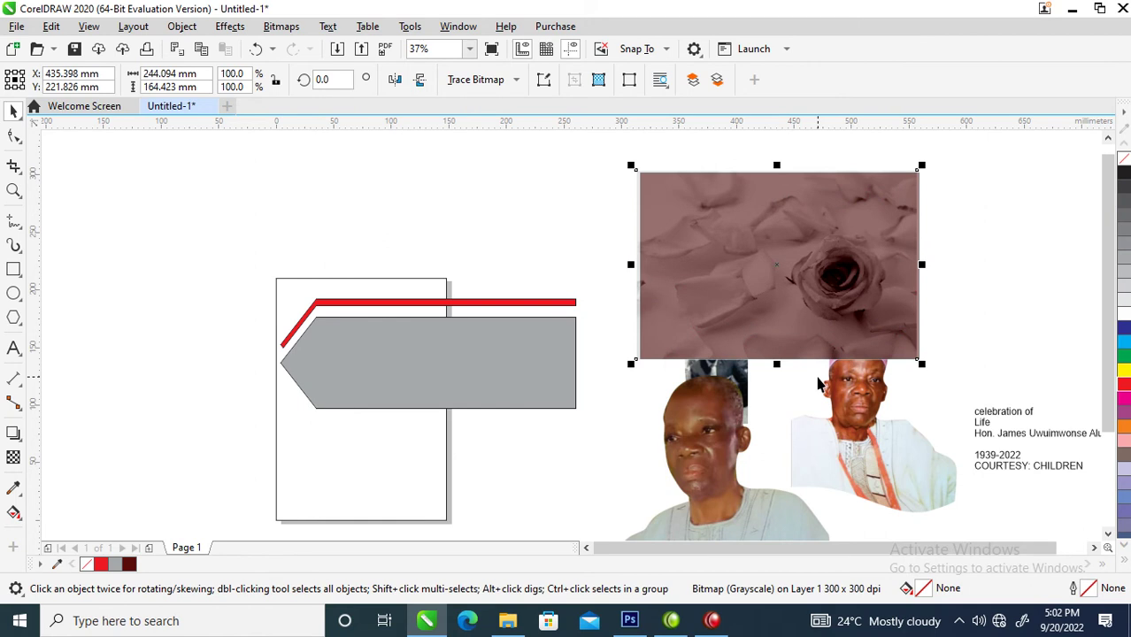
Fill the overlay rectangle with red (M100 Y100) and stack a horizontally centred duplicate of it over the rose image.
click(818, 326)
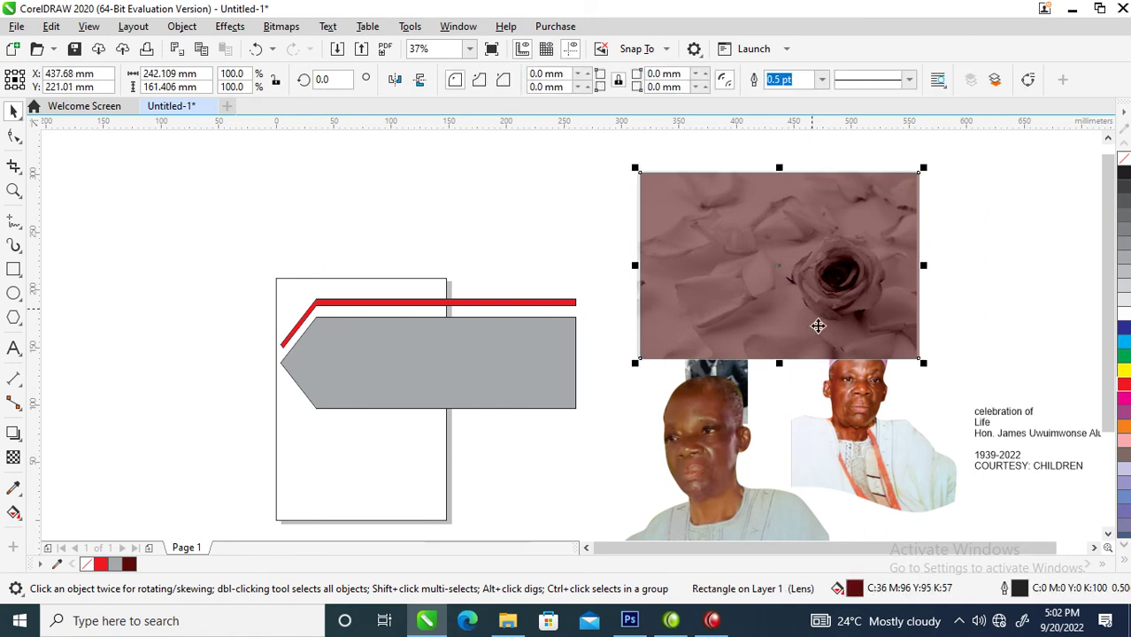
click(1124, 384)
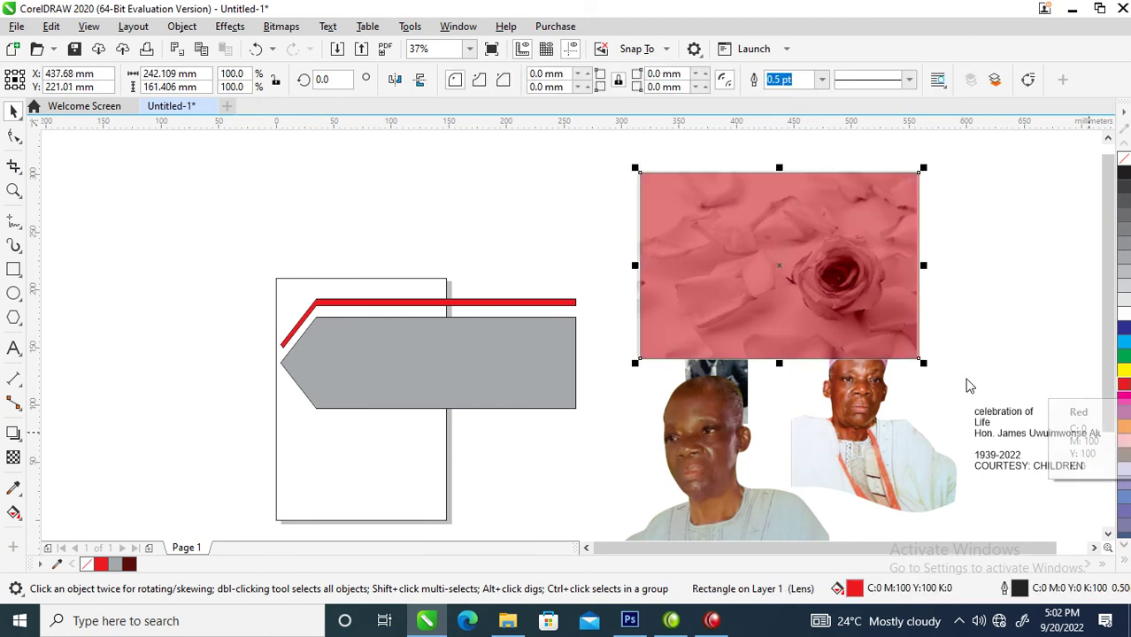
drag(582, 154, 820, 281)
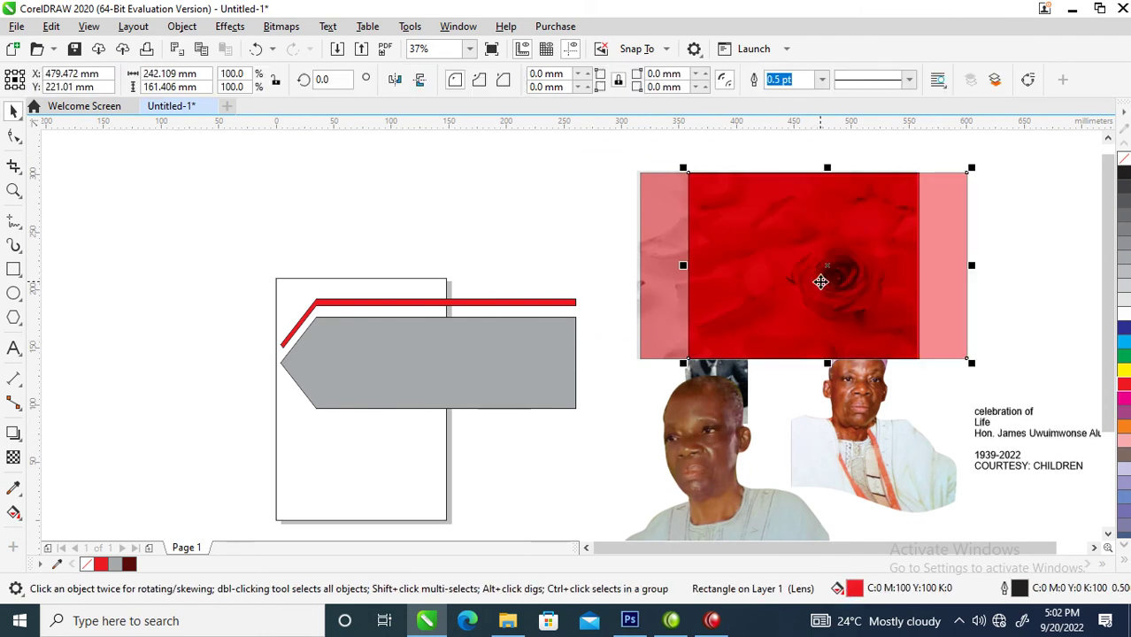
shift+click(664, 244)
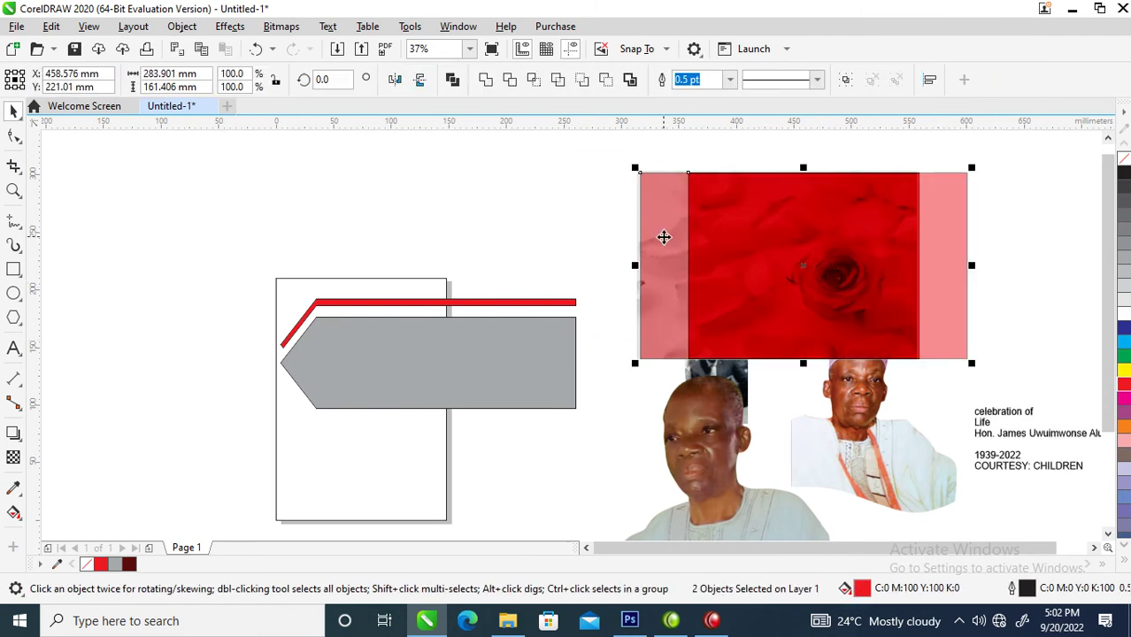
key(c)
key(Escape)
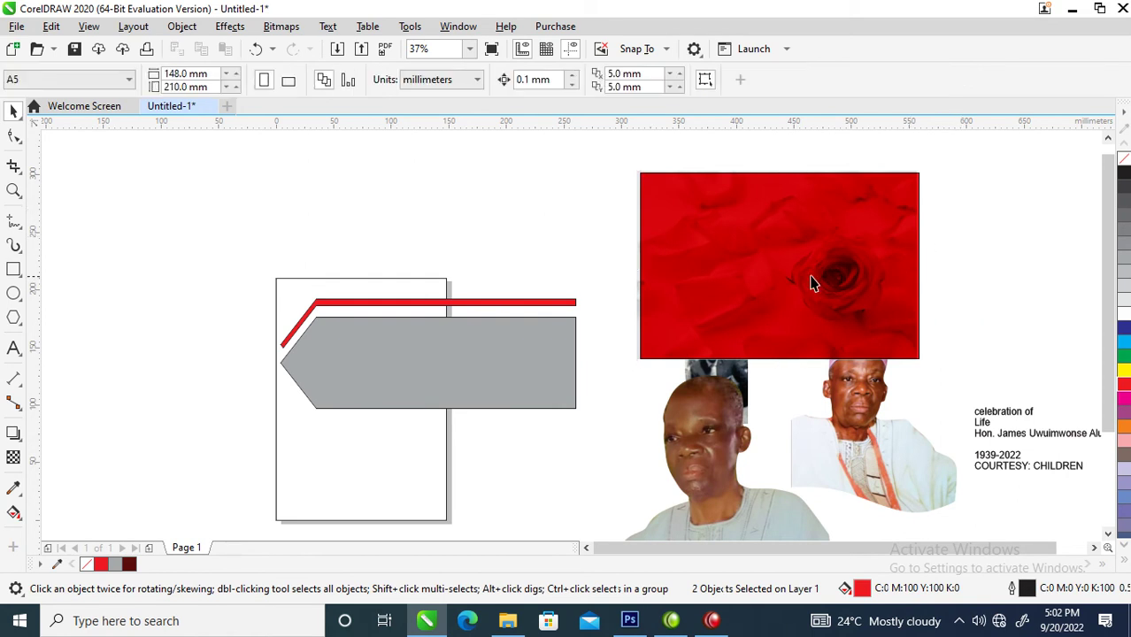
Fill the top overlay rectangle with the dark red C36 M96 Y95 K57 used before.
click(761, 328)
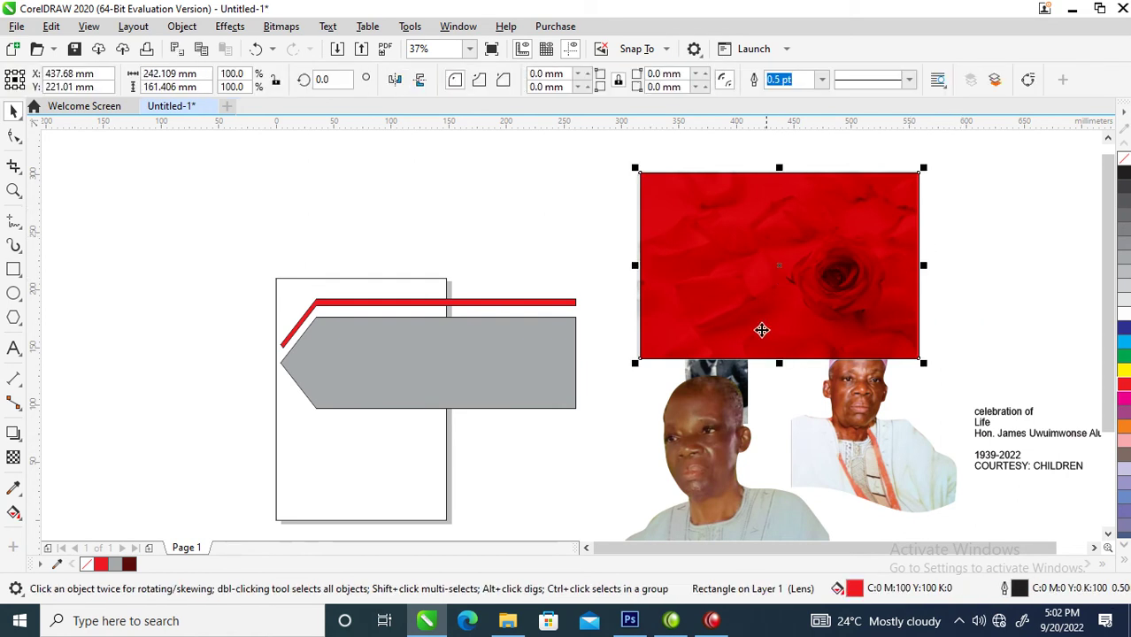
double_click(854, 592)
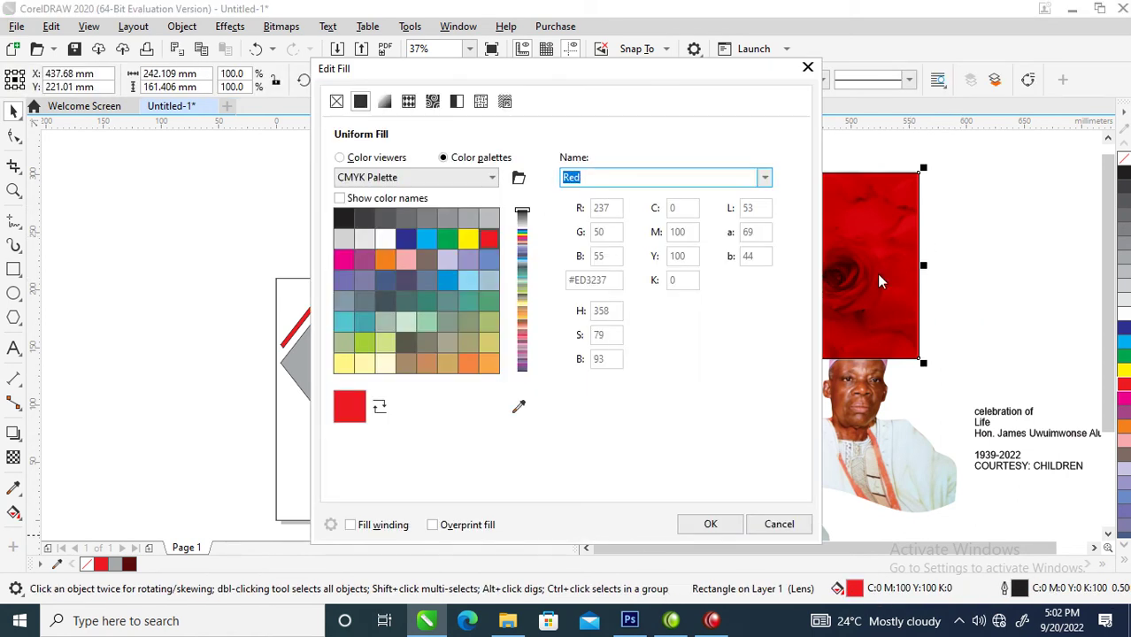
click(808, 68)
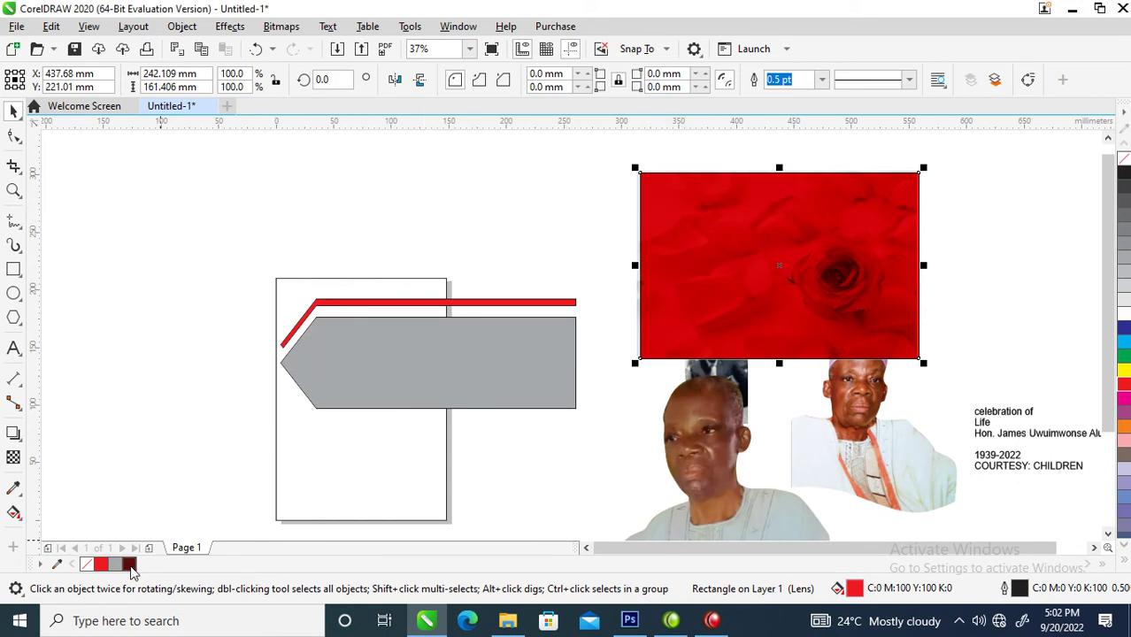
click(129, 567)
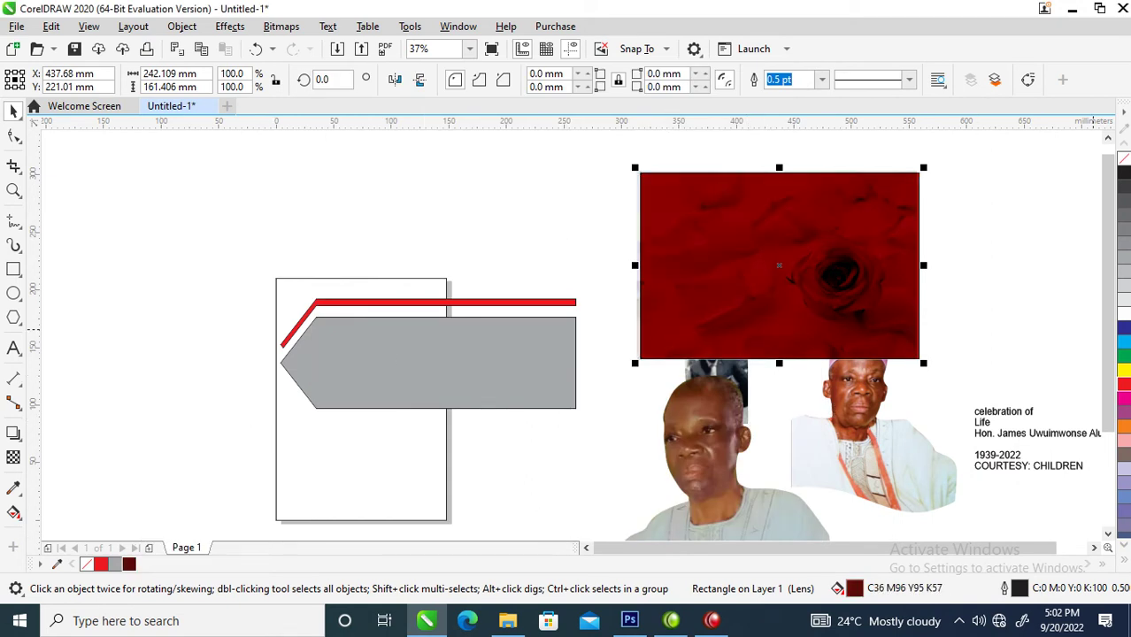
Try converting the rose image and both overlay rectangles together to a 300 dpi RGB Color (24-bit) bitmap.
drag(590, 157, 940, 368)
key(alt+b)
key(Return)
click(675, 259)
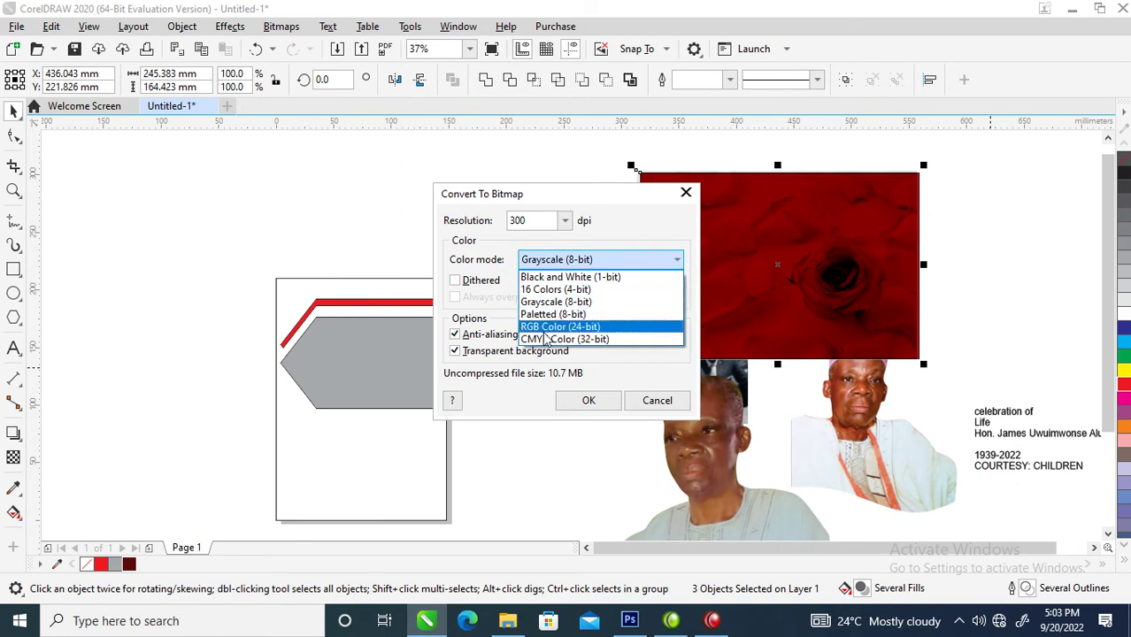
click(546, 328)
click(587, 401)
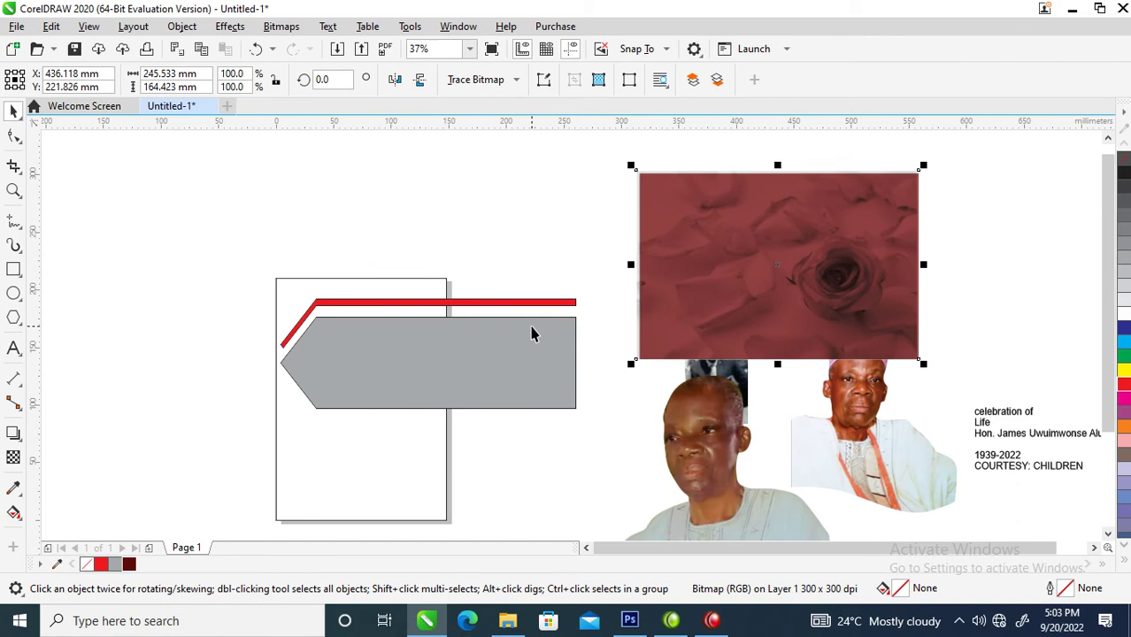
Undo the RGB conversion and convert the rose image with both overlays to a 300 dpi CMYK Color (32-bit) bitmap.
click(280, 26)
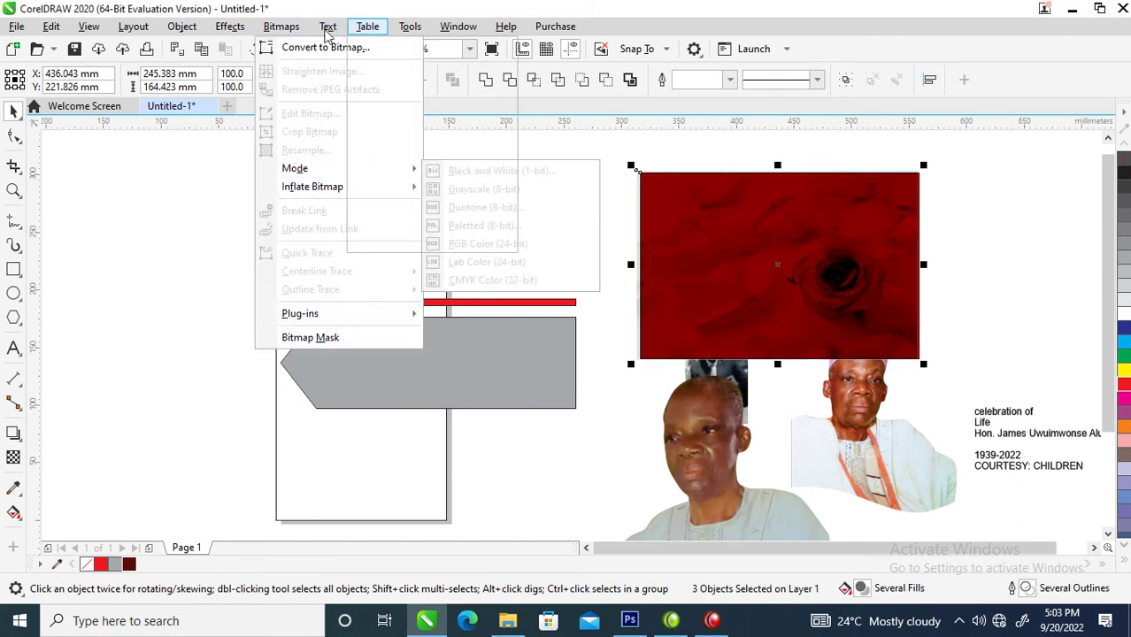
click(285, 34)
click(285, 33)
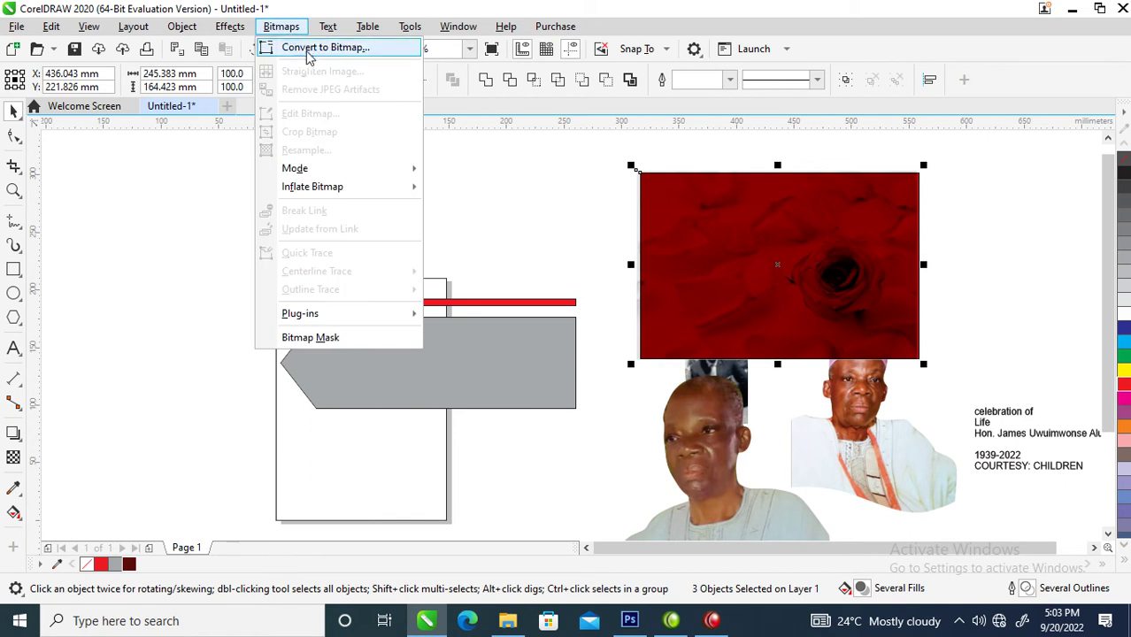
click(310, 48)
click(619, 261)
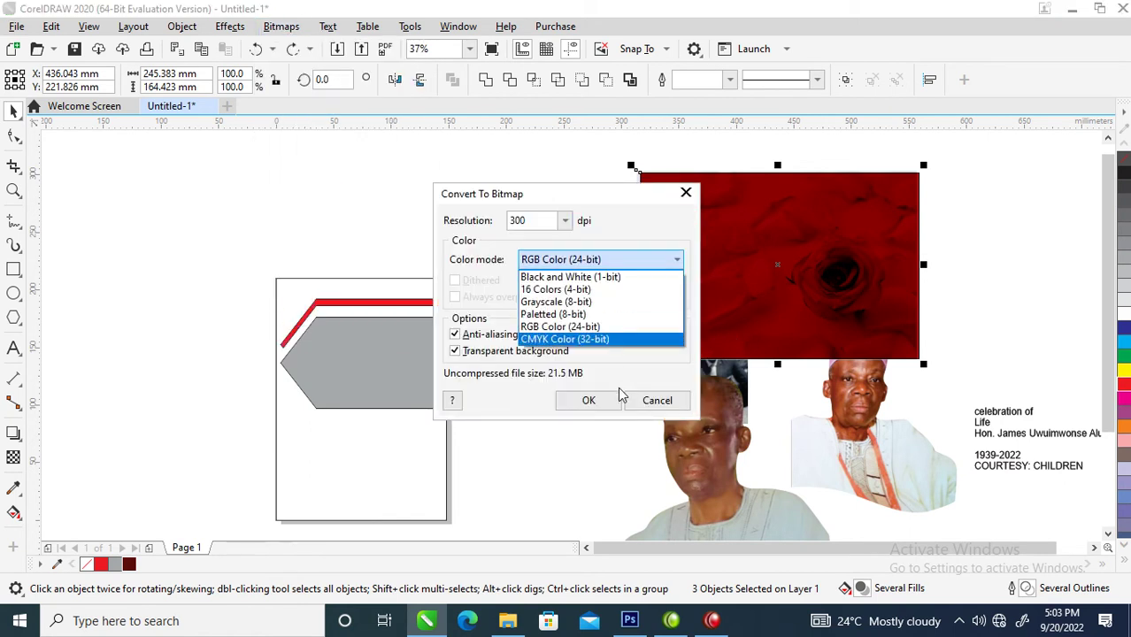
click(560, 340)
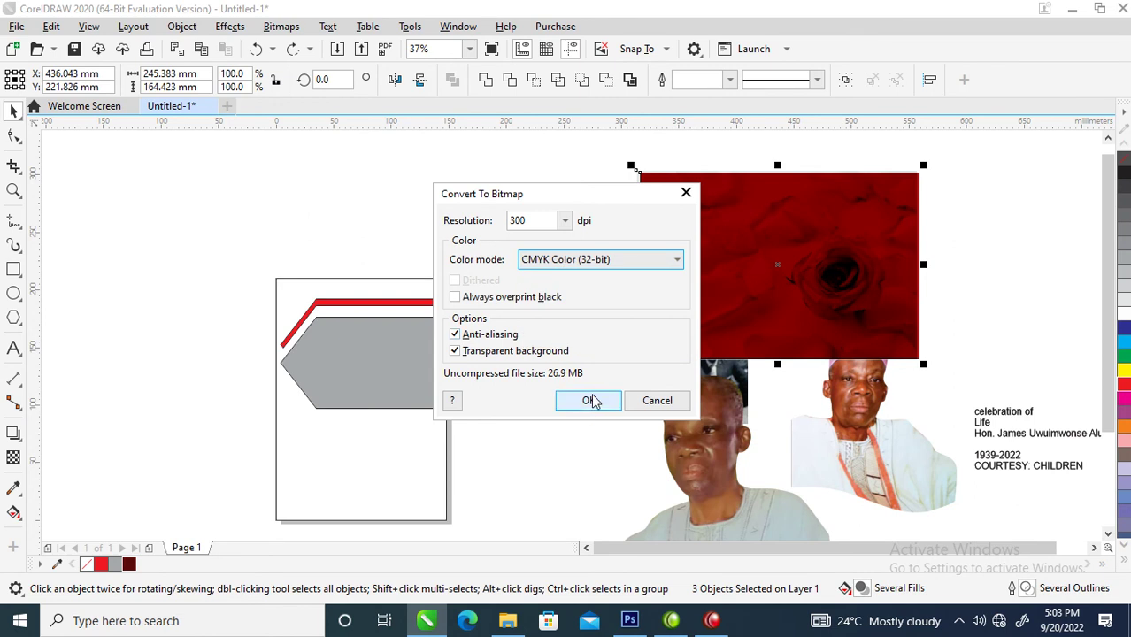
click(591, 401)
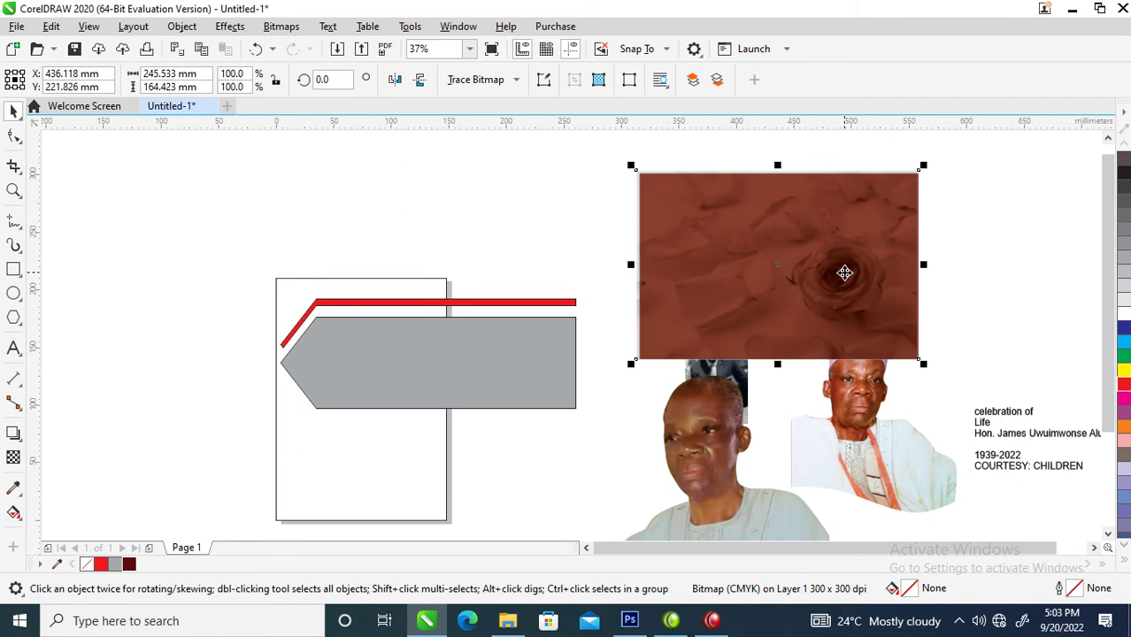
Adjust the rose bitmap's CMYK Tone Curve with points at X 125, Y 155 and X 90, Y 86.
click(228, 28)
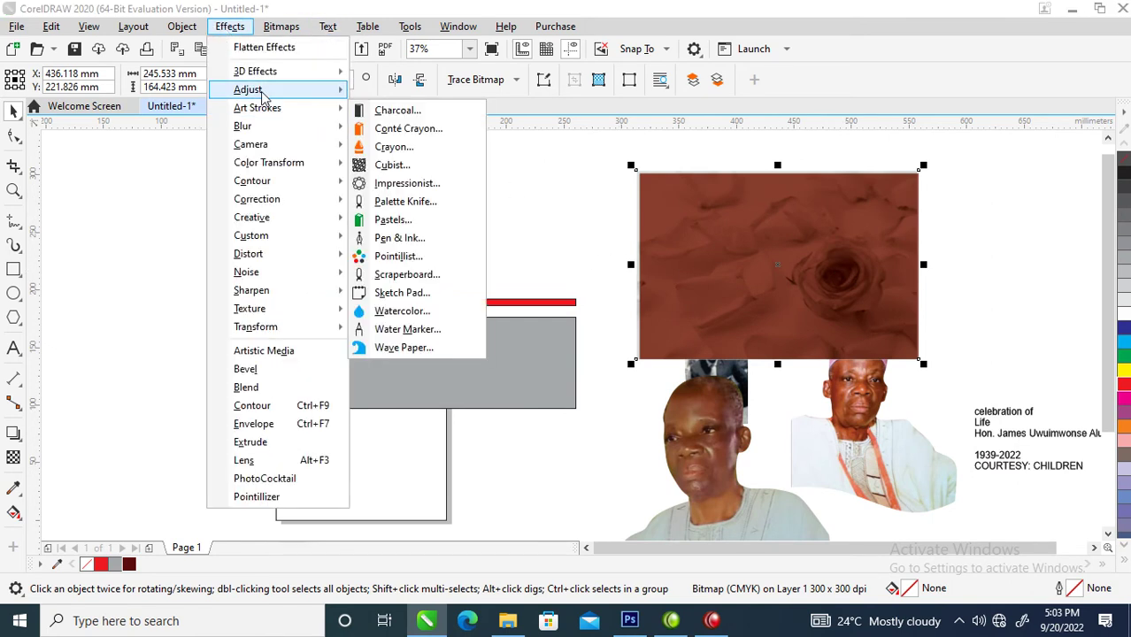
mouse_move(262, 95)
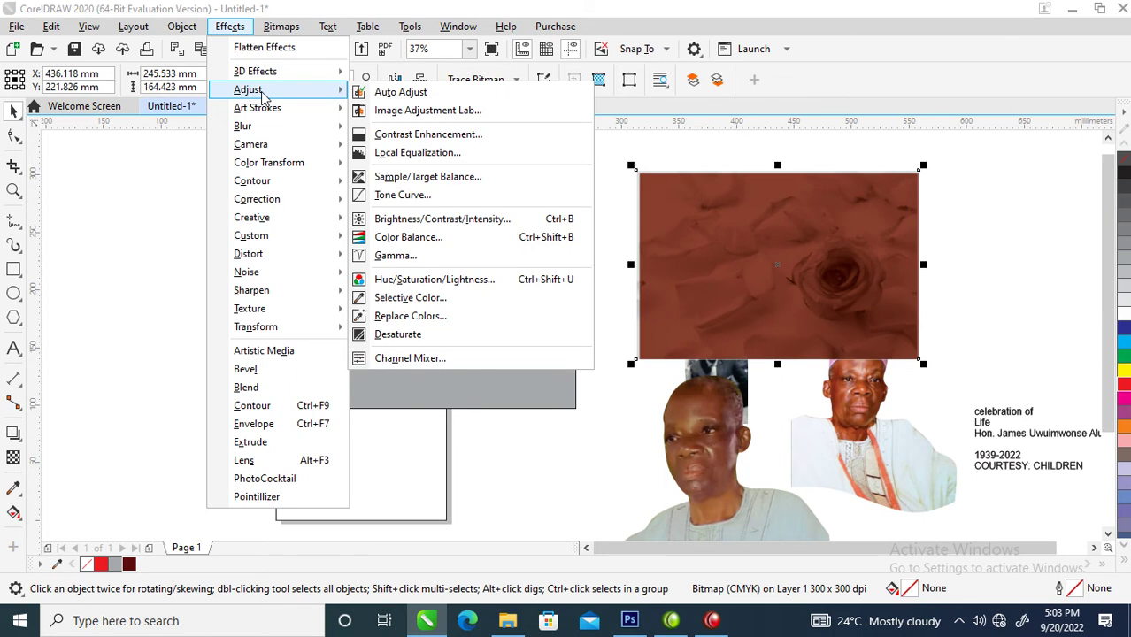
click(418, 196)
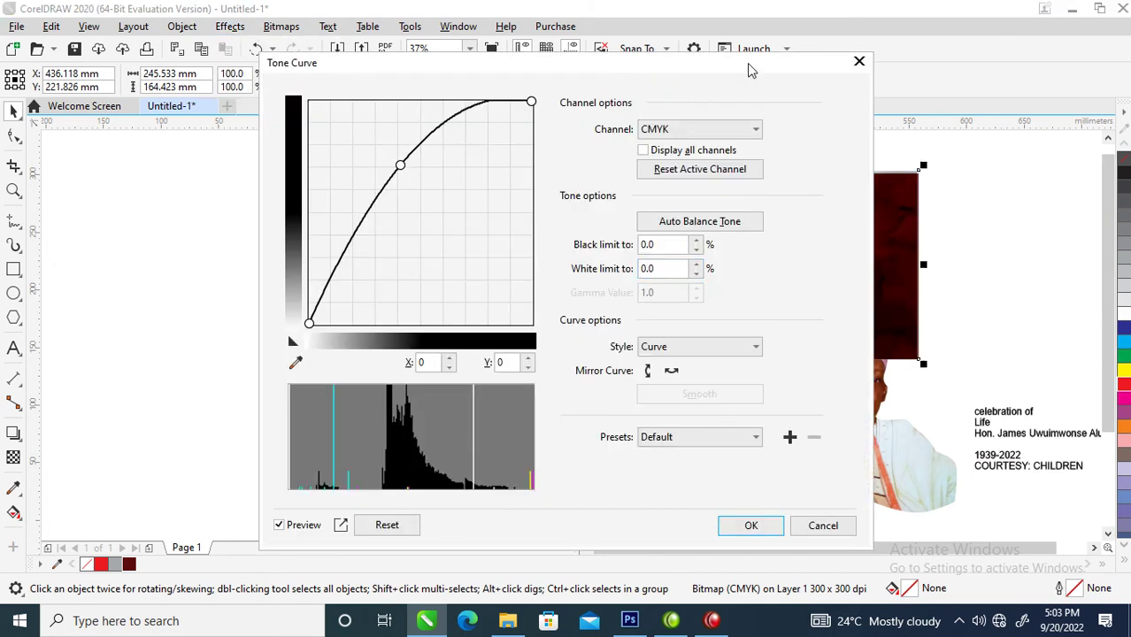
drag(788, 70, 553, 87)
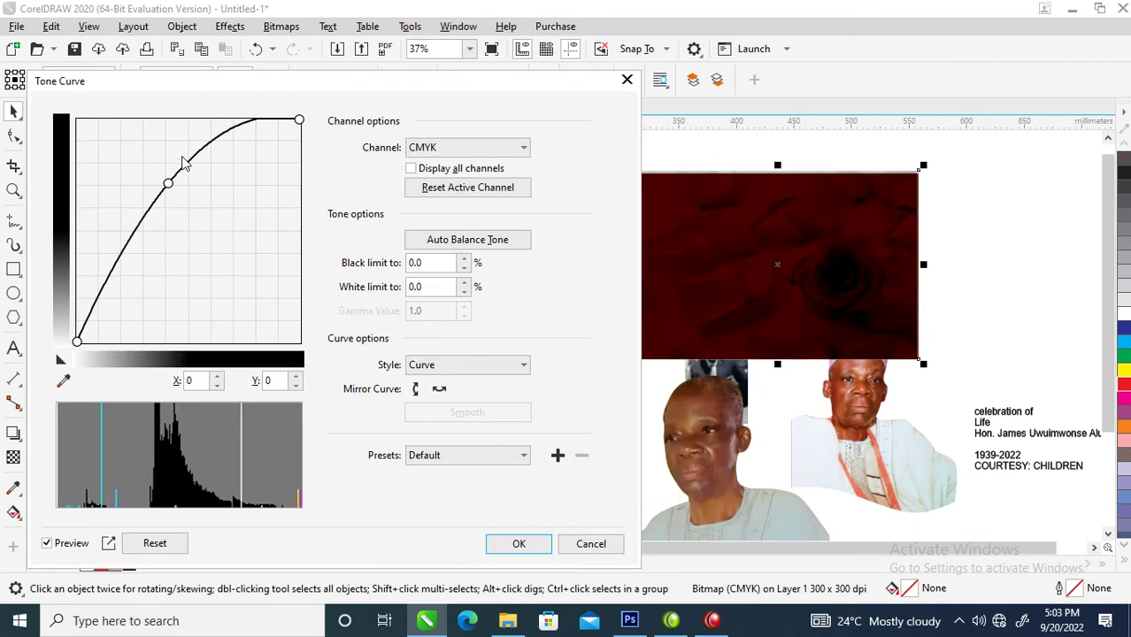
drag(173, 195, 190, 214)
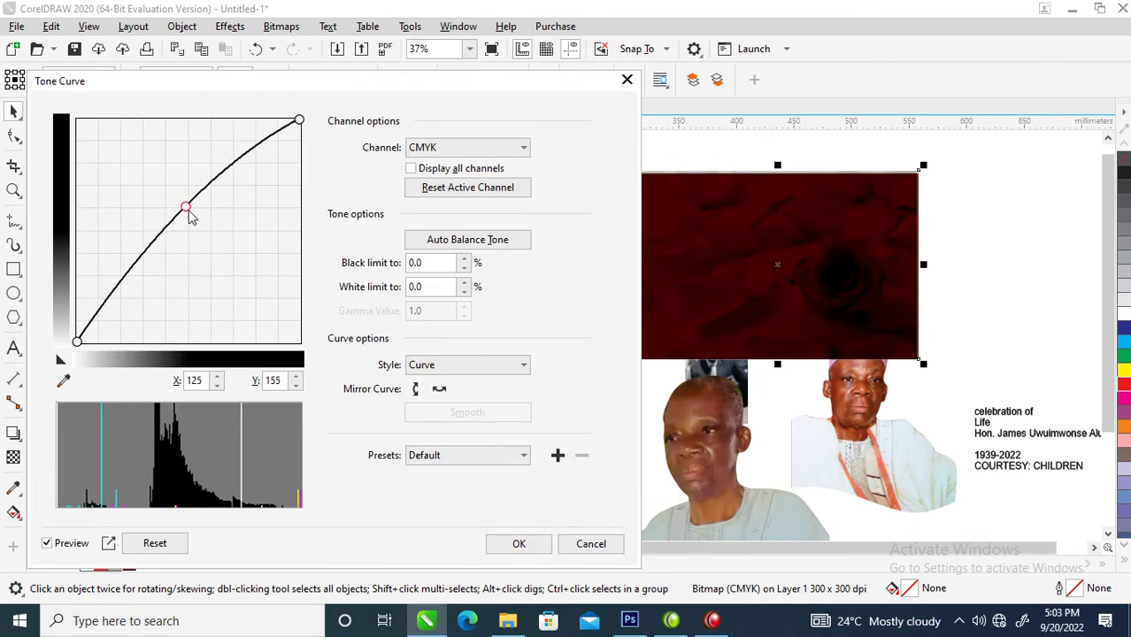
drag(149, 255, 156, 268)
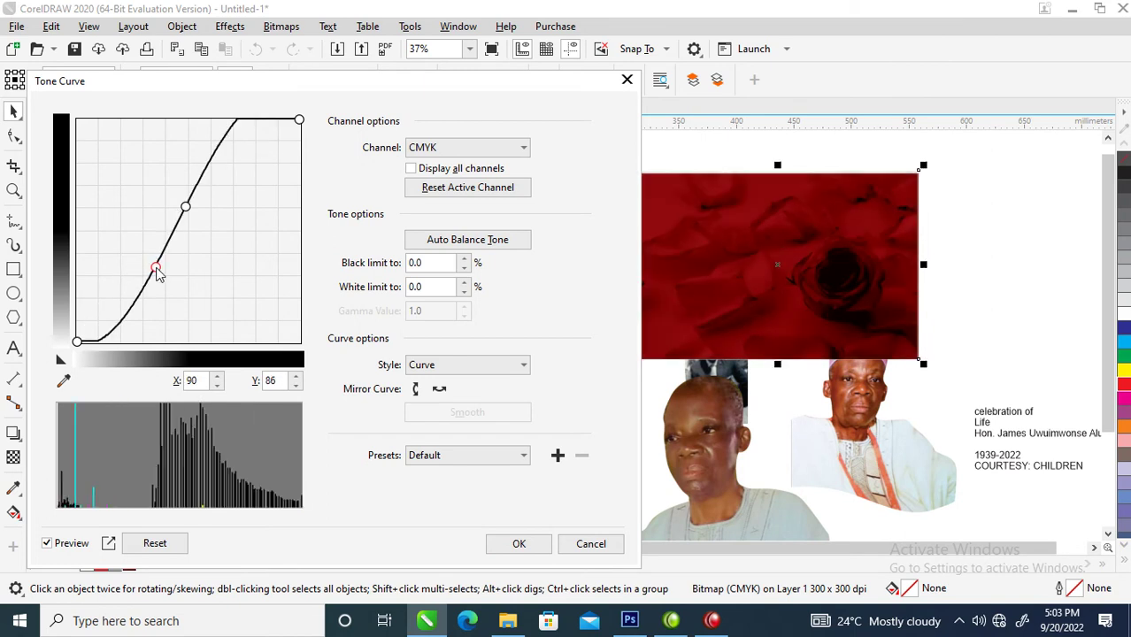
click(510, 544)
Mirror the dark red rose bitmap horizontally and PowerClip it inside the grey arrow shape.
drag(854, 267, 776, 277)
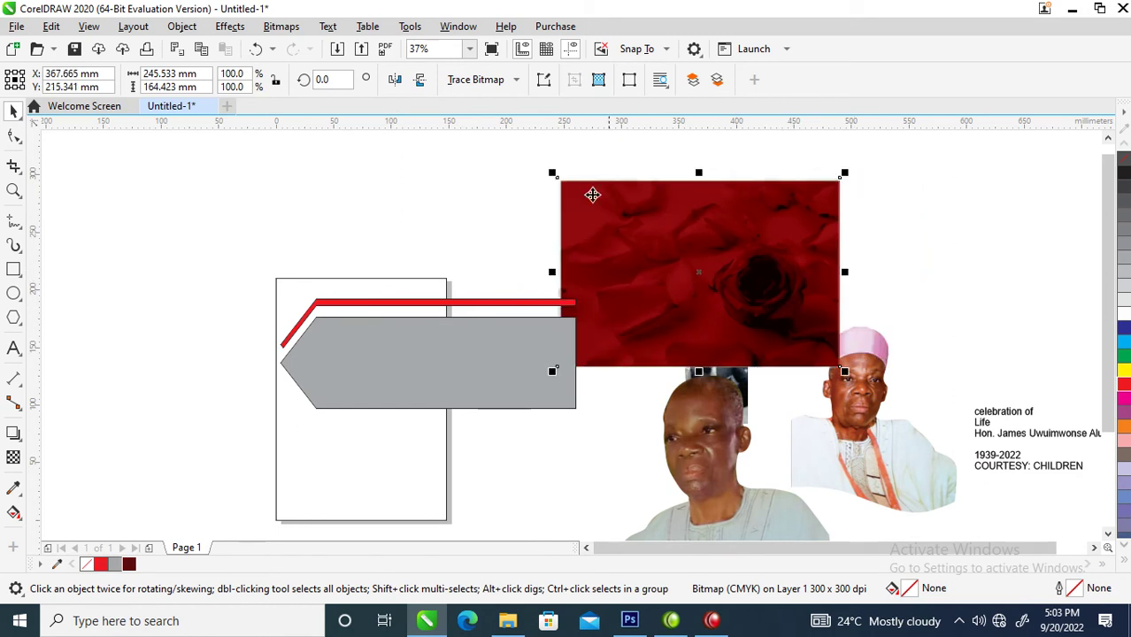
click(396, 81)
drag(687, 222, 485, 342)
click(542, 397)
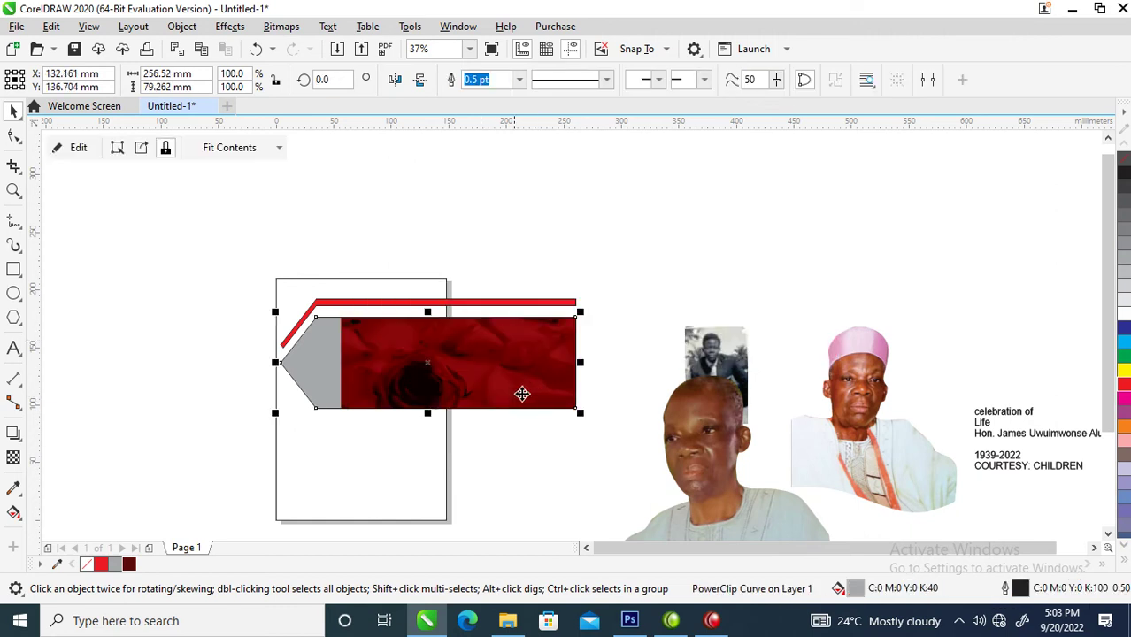
Enlarge the clipped rose image to about 144.5% and reposition it to cover the whole arrow shape.
drag(631, 279, 690, 235)
drag(497, 381, 482, 368)
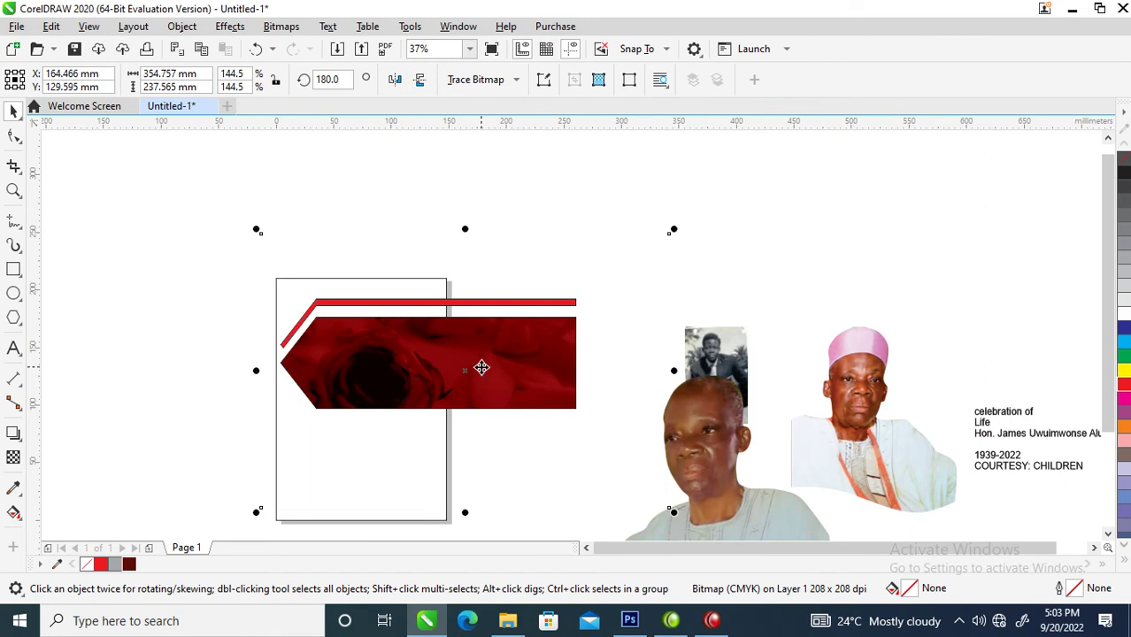
click(578, 321)
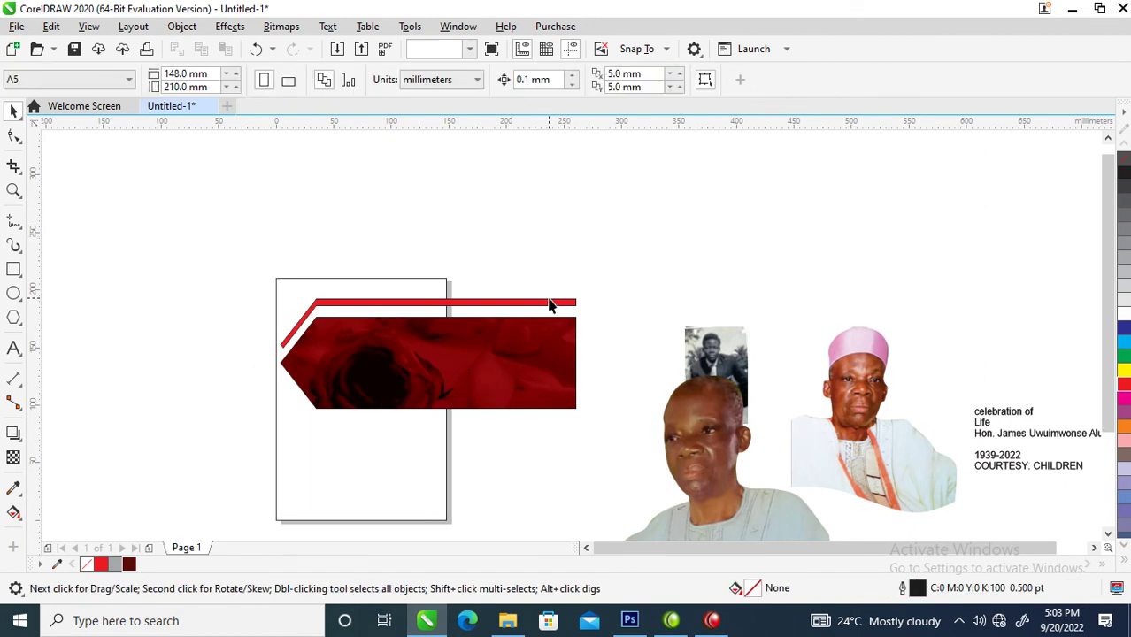
Remove the outline of the thin angled strip and change its fill to dark red, C24 M98 Y96 K37.
click(550, 302)
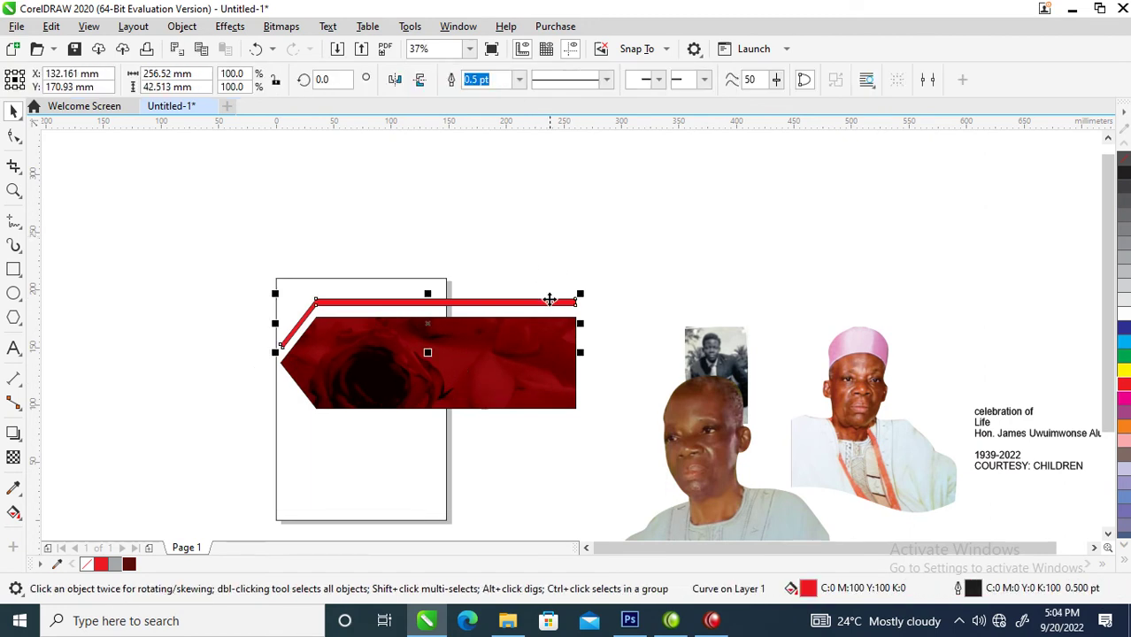
right_click(1125, 161)
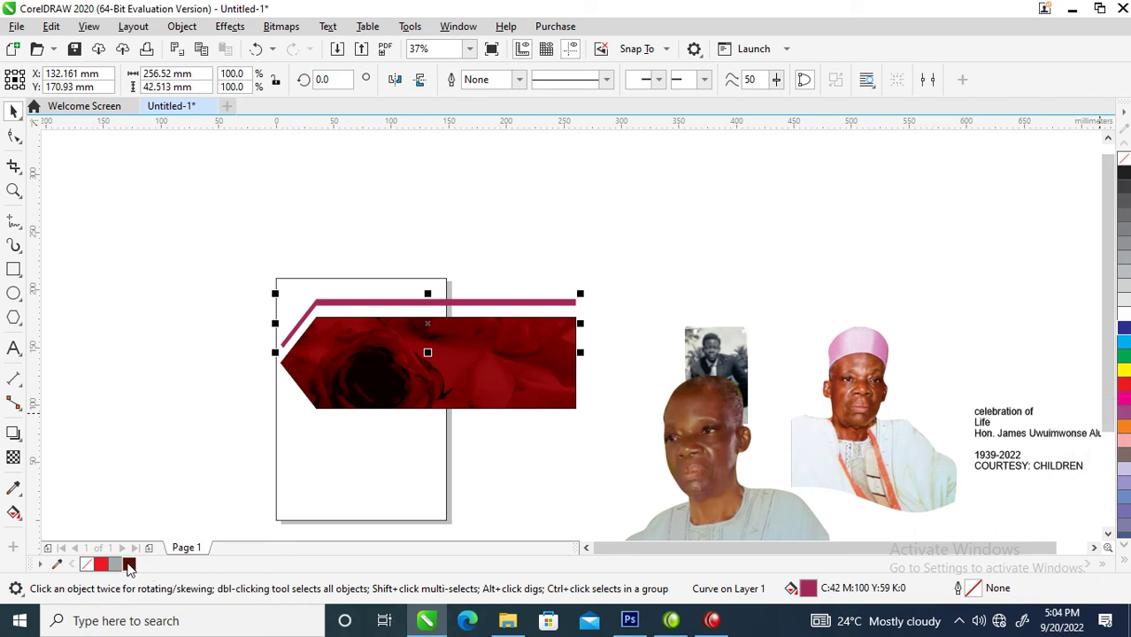
right_click(129, 564)
right_click(1127, 387)
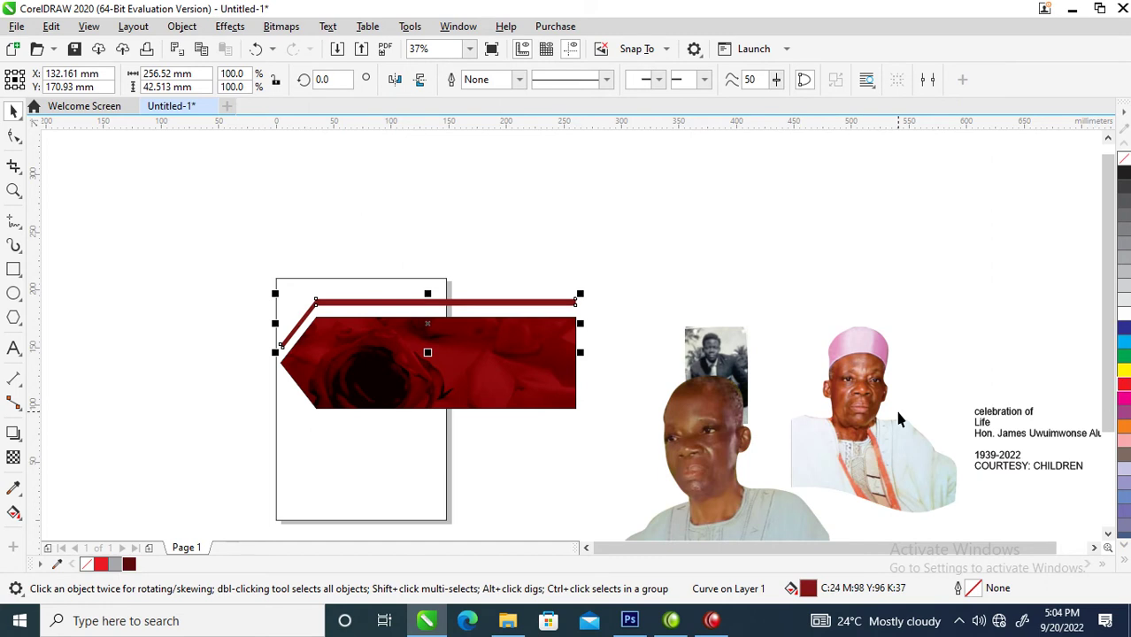
Move the thin angled strip about 5 mm down, closer to the rose-filled arrow shape.
key(z)
drag(173, 220, 865, 513)
drag(547, 242, 547, 250)
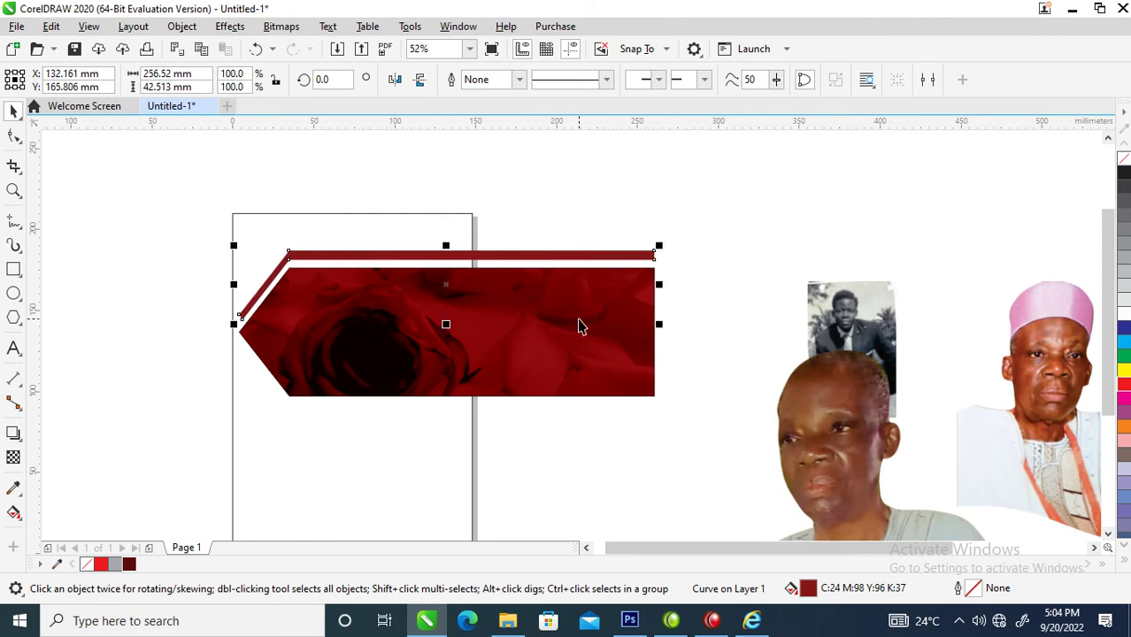
Rotate the rose-filled arrow and the thin strip together by about 57° and group them.
shift+click(580, 326)
click(610, 303)
drag(660, 231, 486, 137)
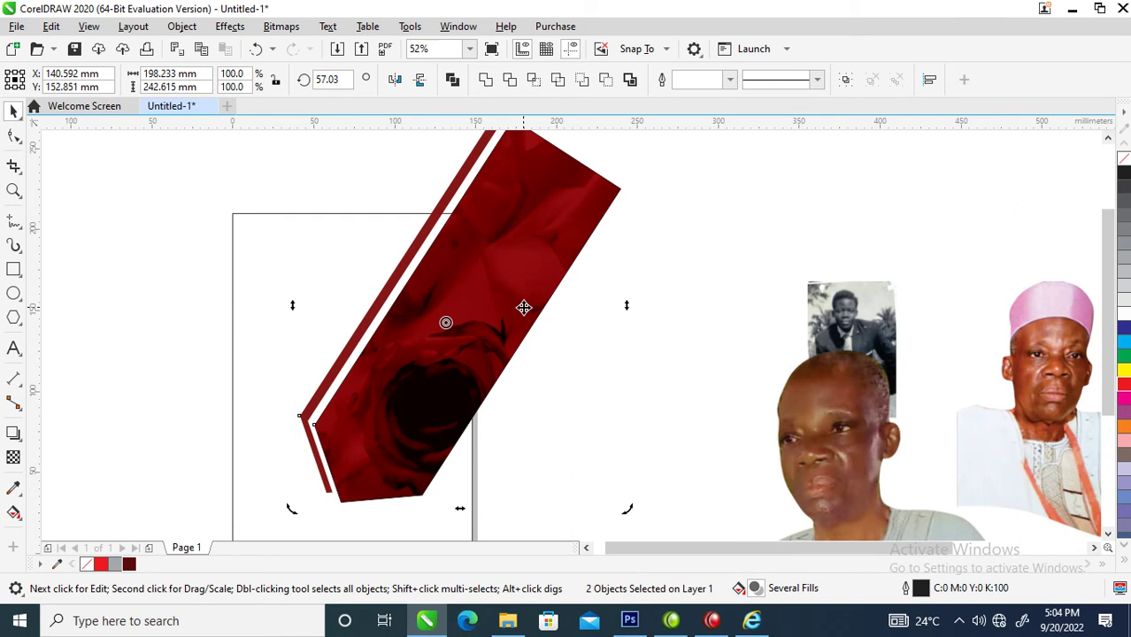
key(ctrl+g)
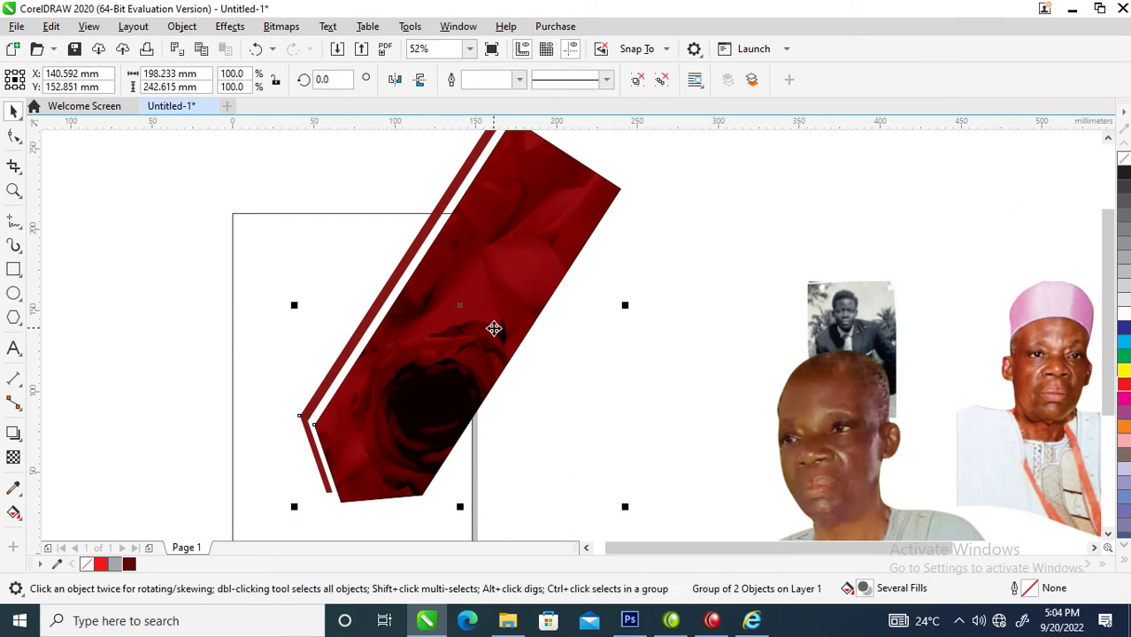
Shift the grouped rose band up over the page and enlarge it to about 140.1%.
drag(495, 328, 456, 311)
scroll(455, 312, down, 4)
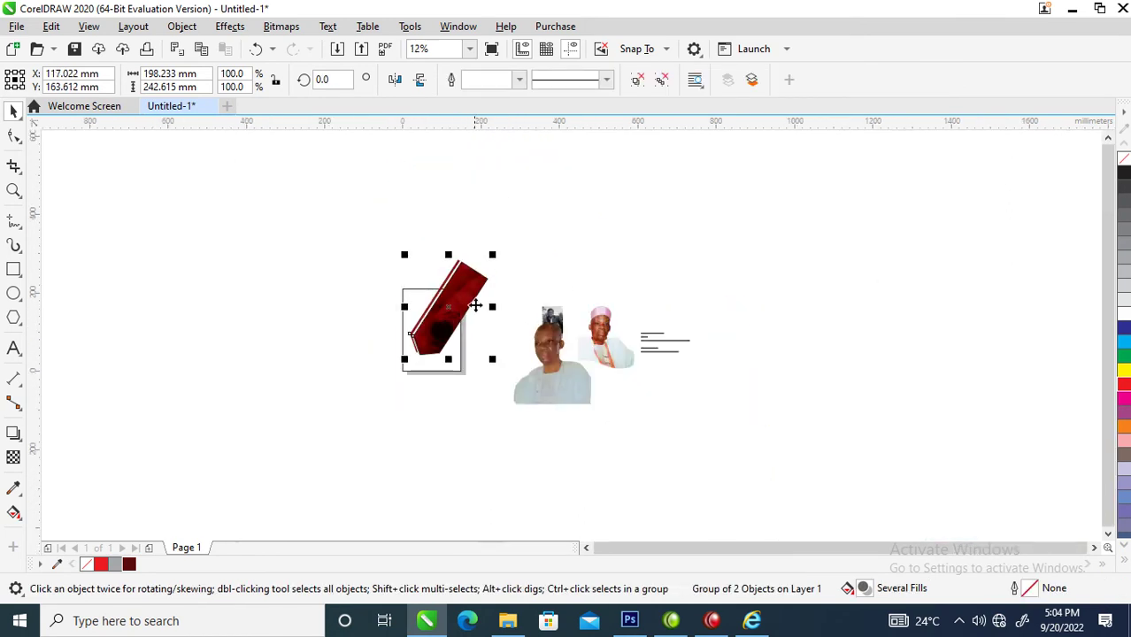
key(z)
click(604, 377)
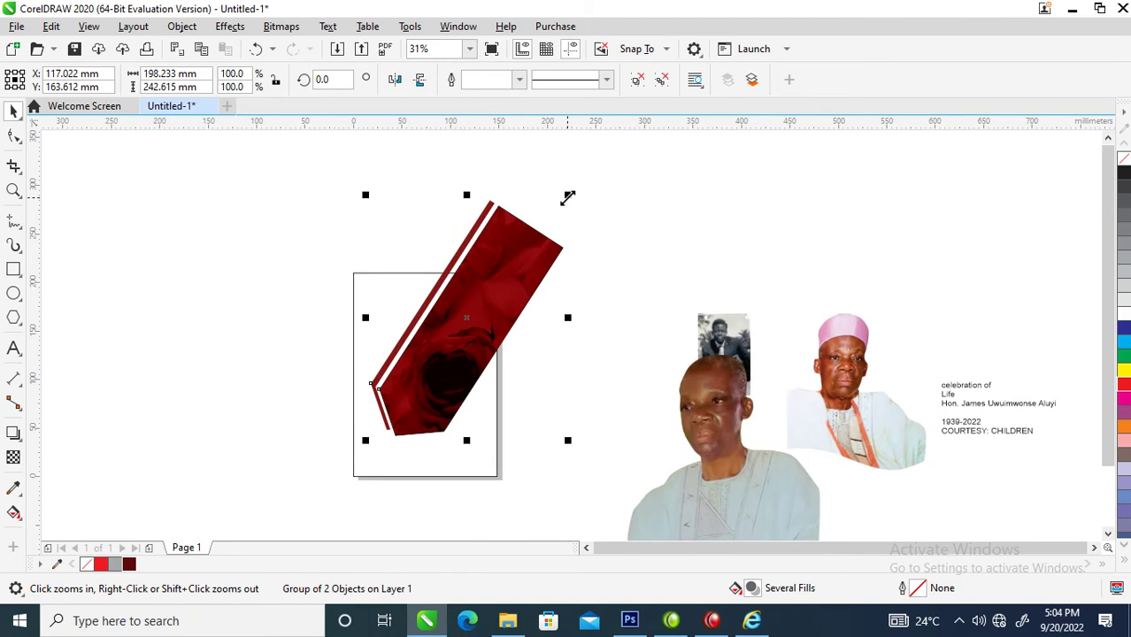
click(669, 146)
click(547, 250)
drag(571, 194, 611, 147)
PowerClip the rose band group inside the page-sized rectangle and reposition it to cover the upper right of the cover.
drag(500, 344, 379, 436)
click(460, 546)
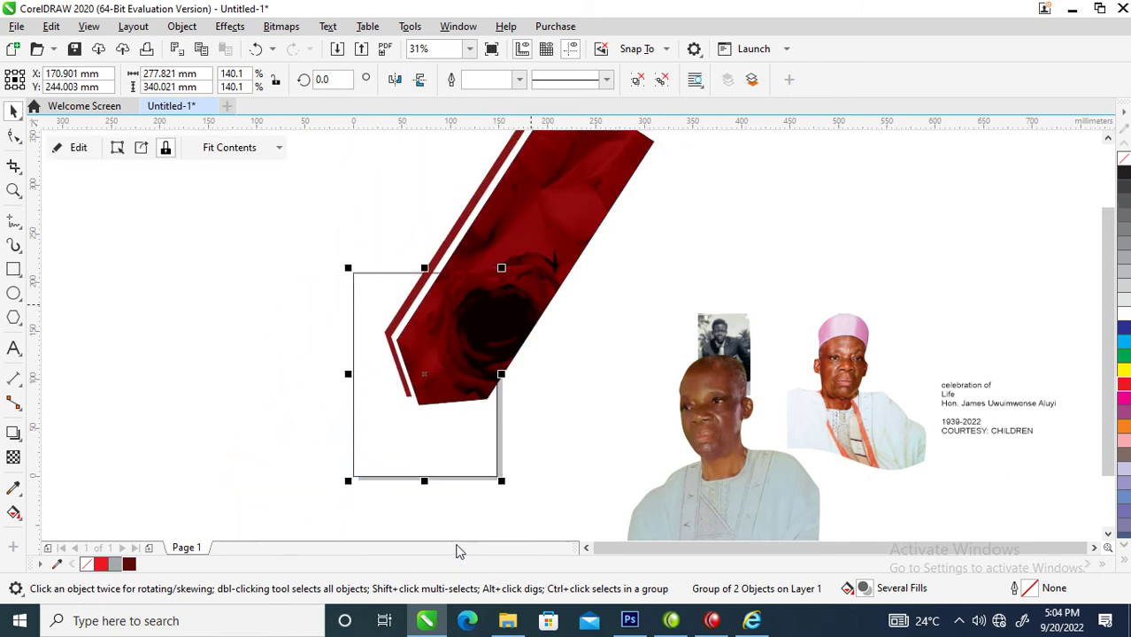
drag(397, 366, 509, 259)
drag(435, 325, 454, 384)
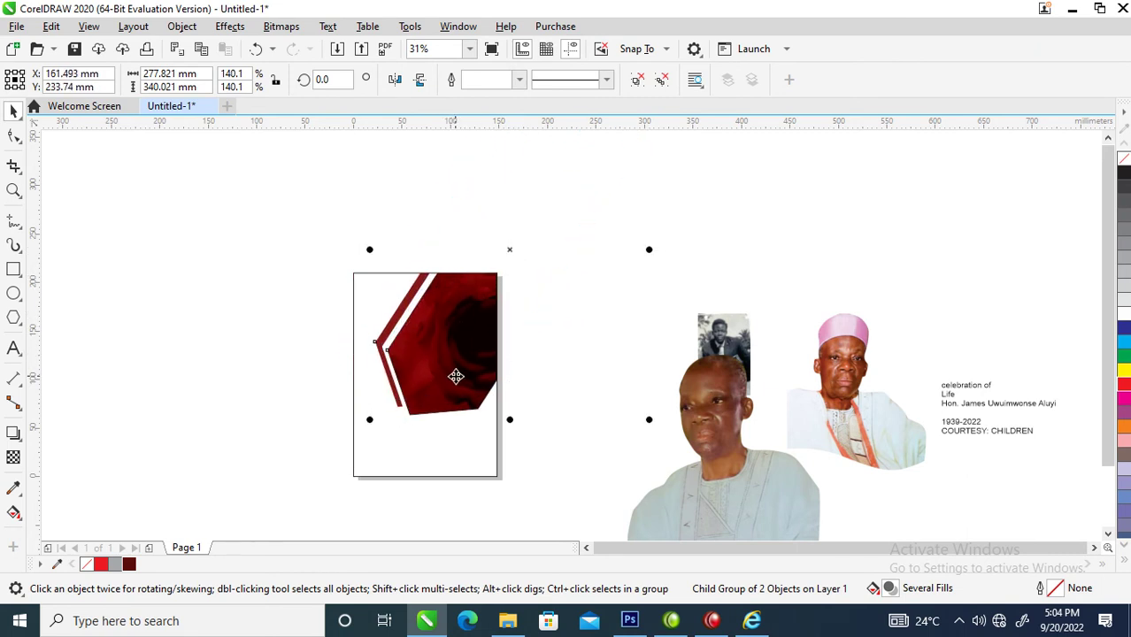
click(435, 206)
Place the pink-cap portrait at the lower left of the cover, clipped inside the page-sized rectangle.
drag(858, 417, 611, 318)
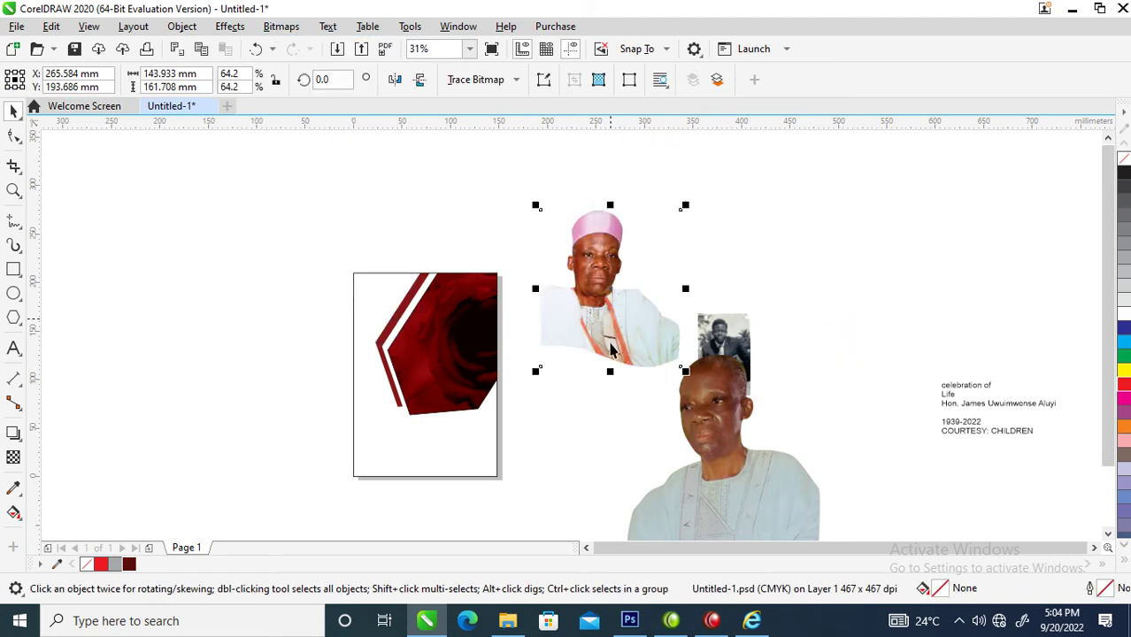
drag(627, 316, 420, 439)
click(447, 417)
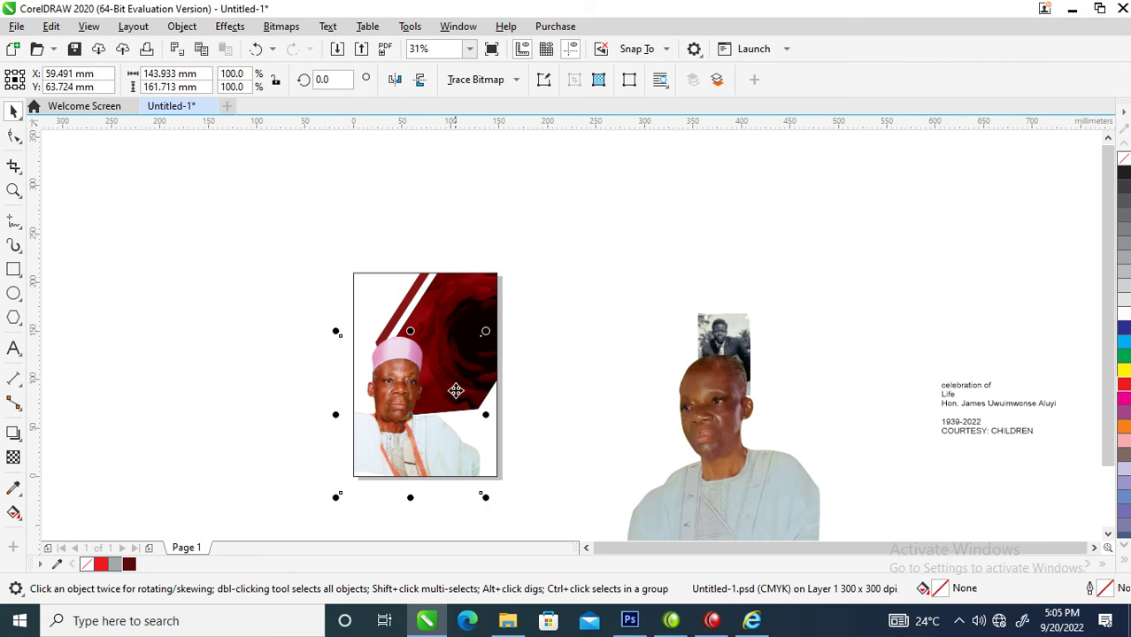
click(467, 230)
Fill the page rectangle with peach, C0 M27 Y27 K0, and lower the clipped portrait by about 16 mm.
key(z)
drag(285, 242, 614, 528)
click(622, 239)
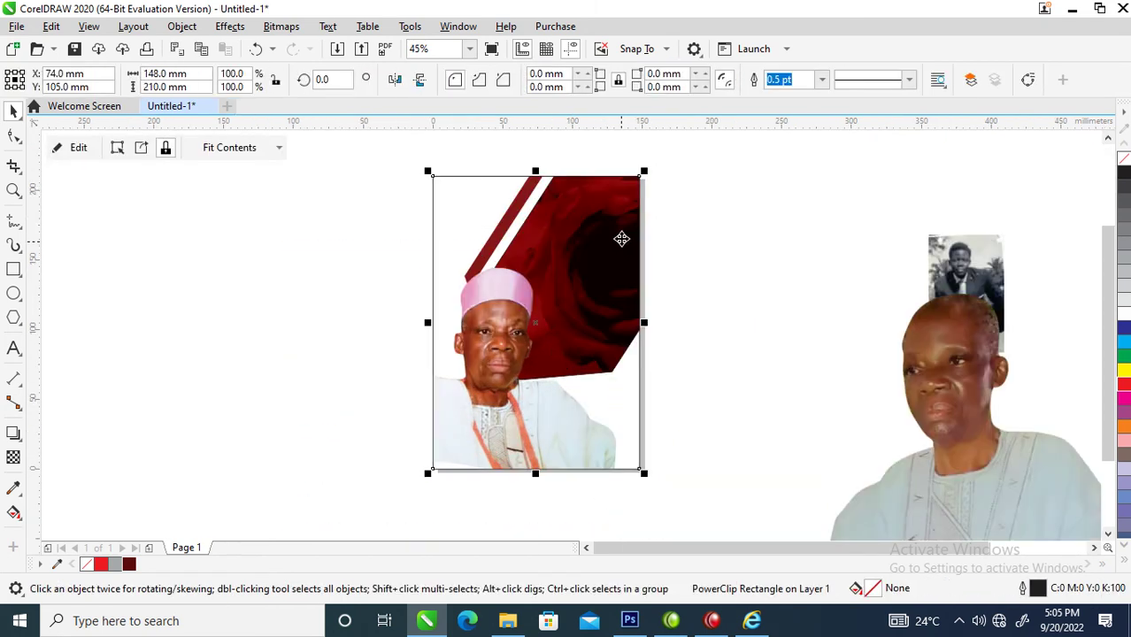
click(1124, 314)
ctrl+click(1124, 389)
ctrl+click(1124, 390)
ctrl+click(1125, 390)
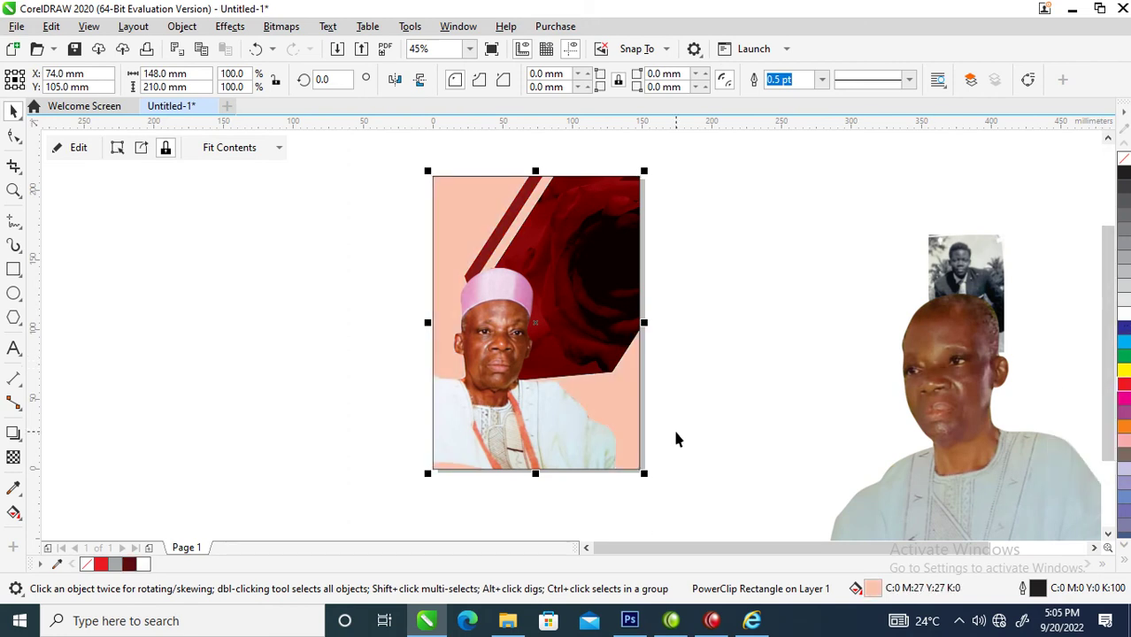
drag(479, 398, 508, 426)
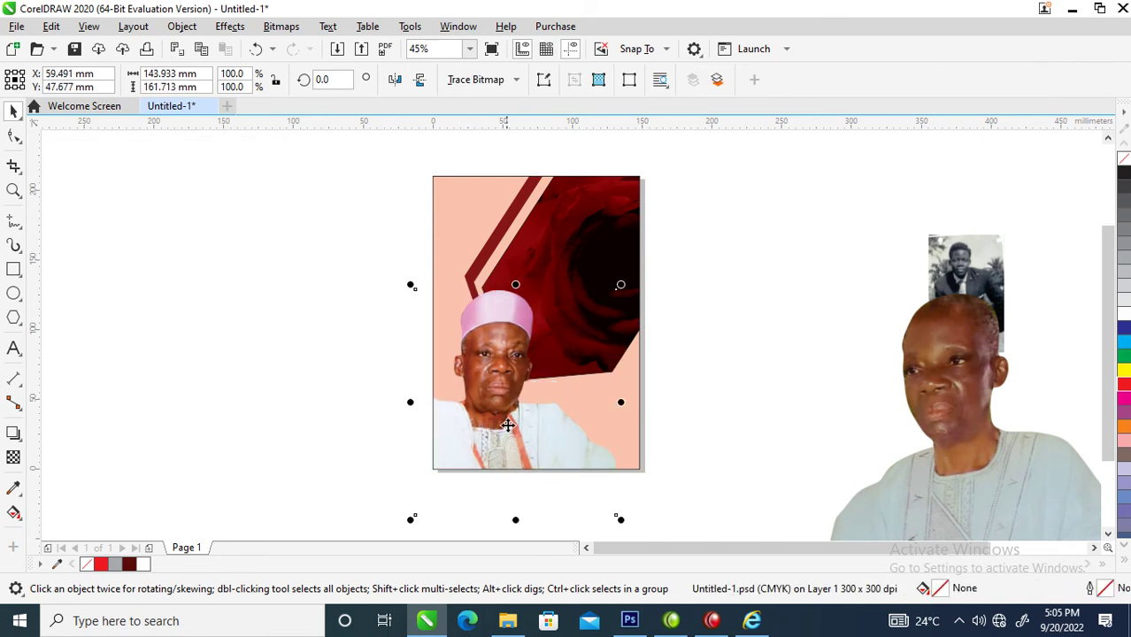
Move the celebration-of-life text block over the rose band and fill it white.
scroll(655, 354, down, 3)
key(z)
drag(485, 283, 902, 428)
drag(934, 303, 412, 237)
drag(230, 174, 591, 333)
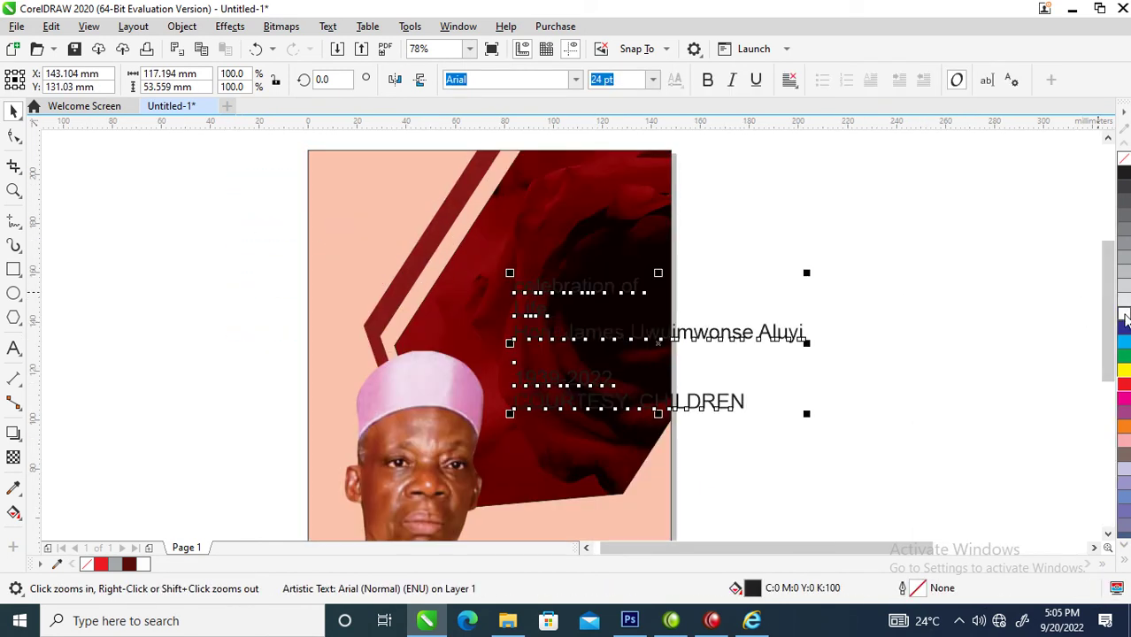
click(1124, 317)
Set the text block's font to FuturaTEE, shift it onto the cover and break it into separate lines.
click(576, 80)
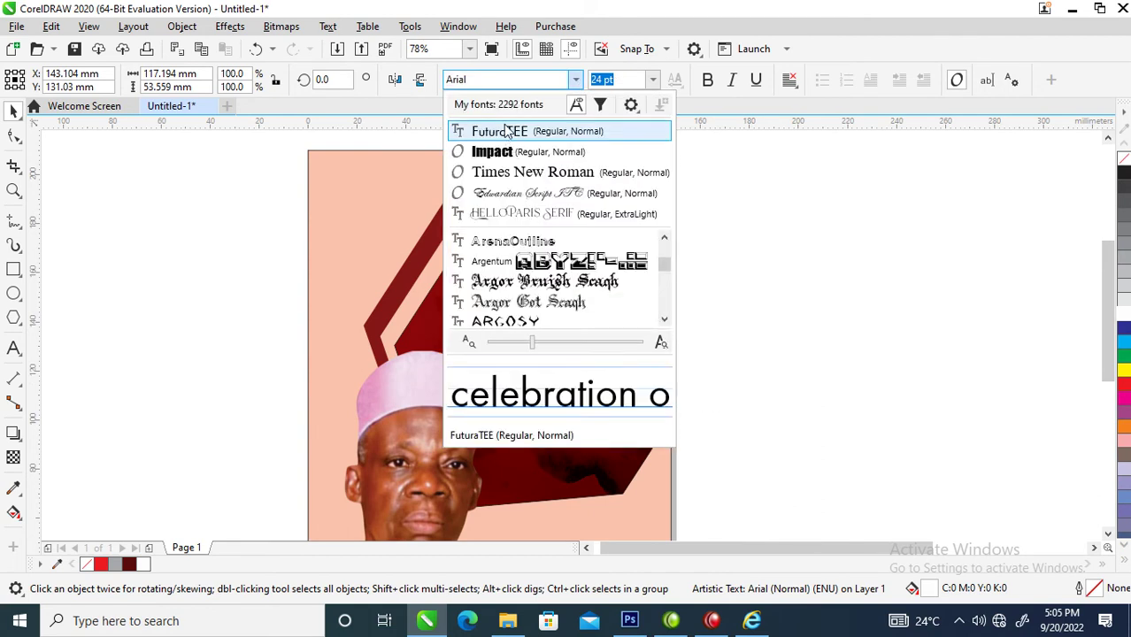
click(509, 131)
drag(653, 352, 568, 312)
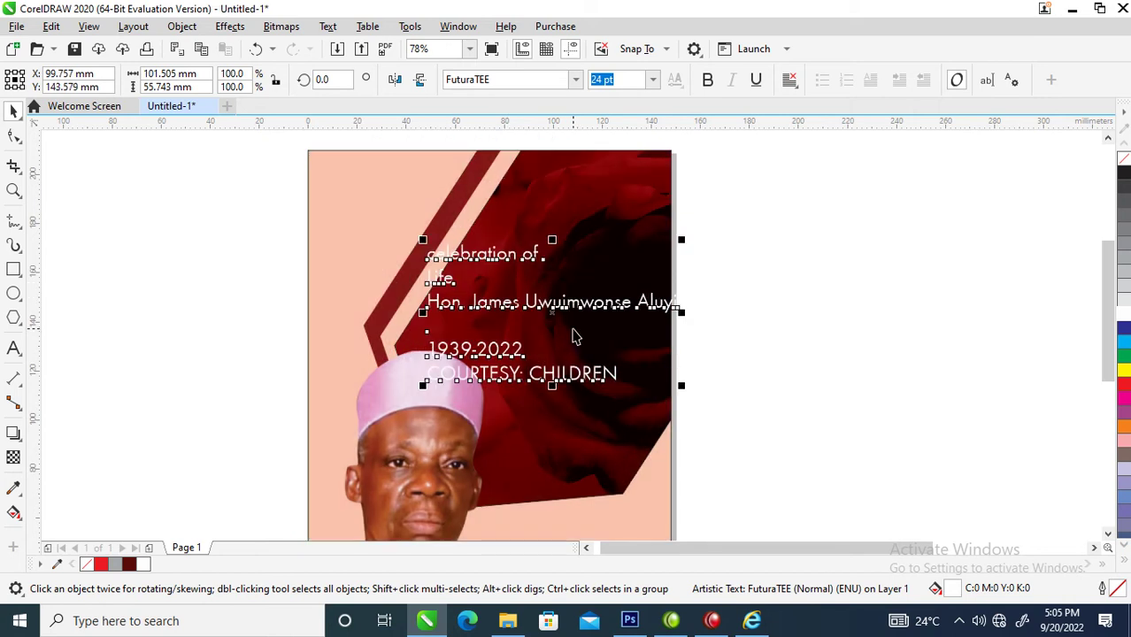
key(ctrl+k)
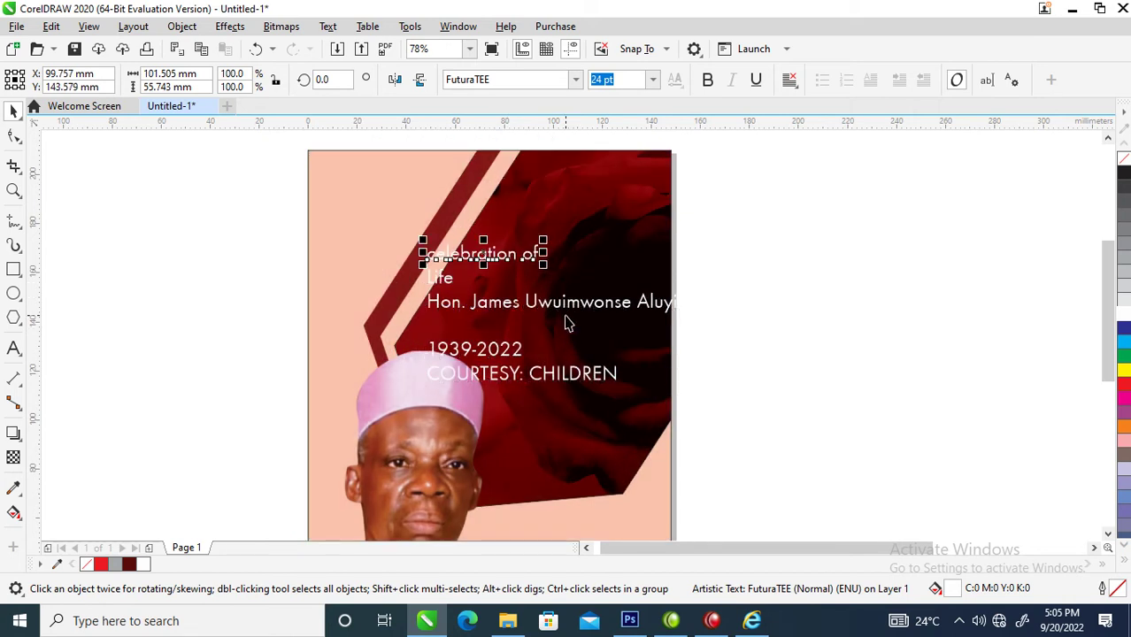
Move the years line and the "COURTESY: CHILDREN" line below the rose band and fill them black.
click(565, 383)
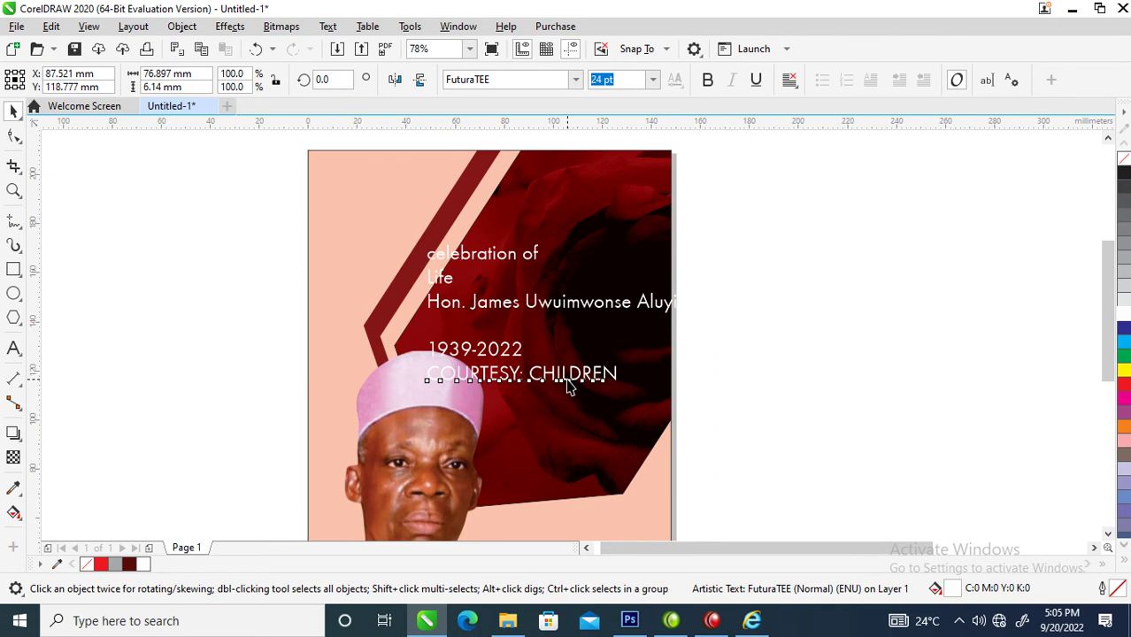
shift+click(512, 352)
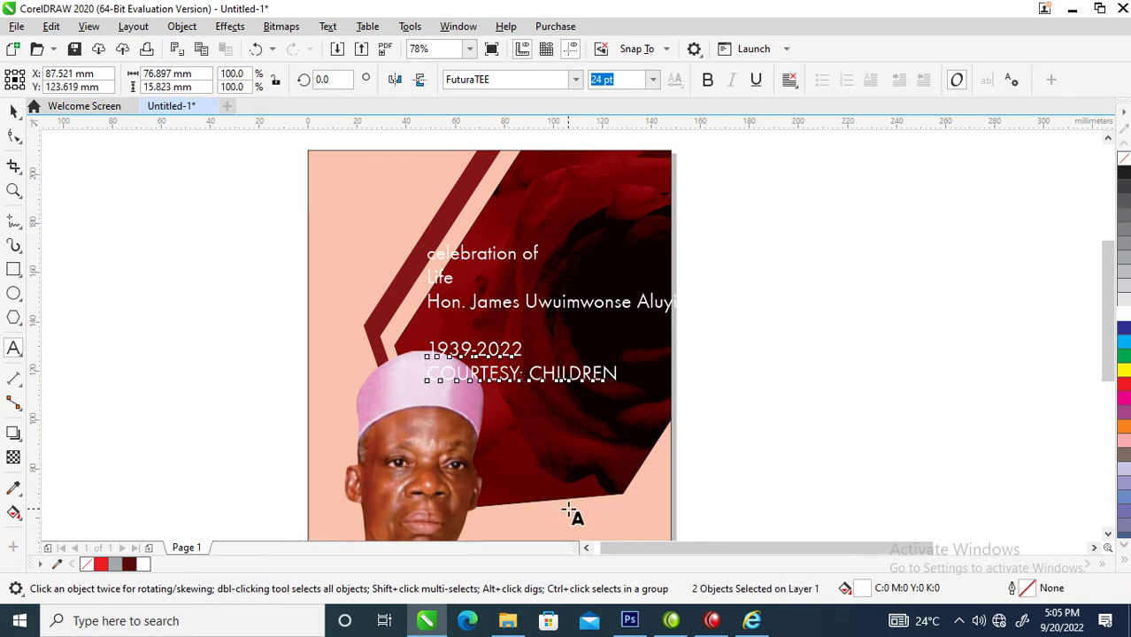
key(space)
drag(506, 354, 604, 404)
key(Escape)
drag(723, 358, 237, 403)
shift+click(499, 358)
drag(498, 358, 574, 511)
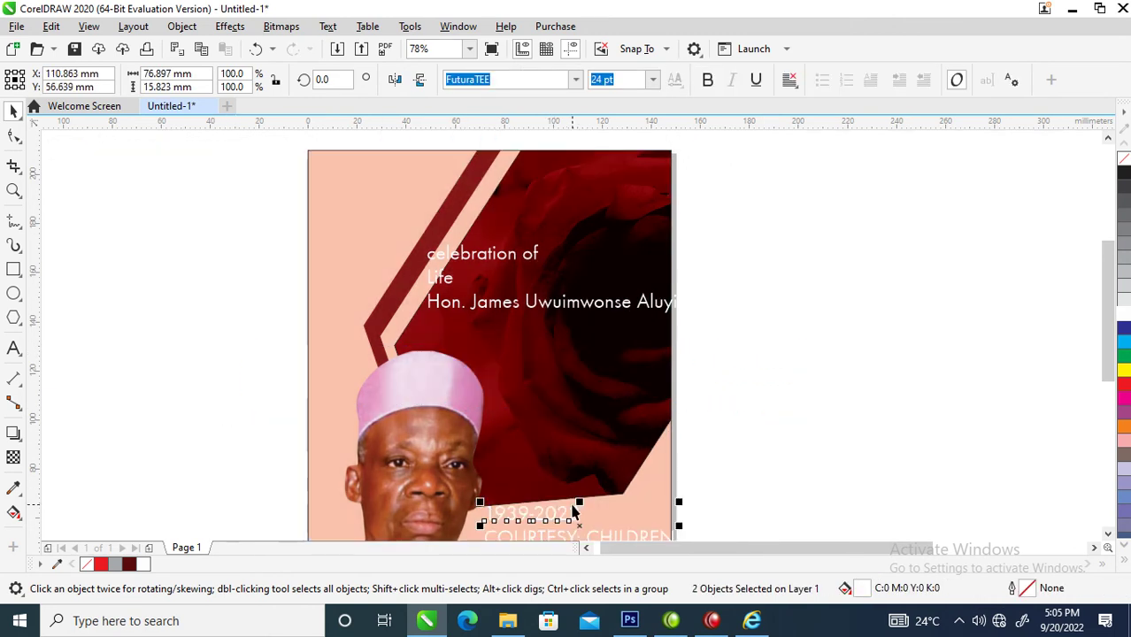
click(1125, 172)
Split the name line into separate title, first-name and remaining-name lines, and move the title line up.
drag(591, 314, 625, 332)
double_click(559, 325)
key(Return)
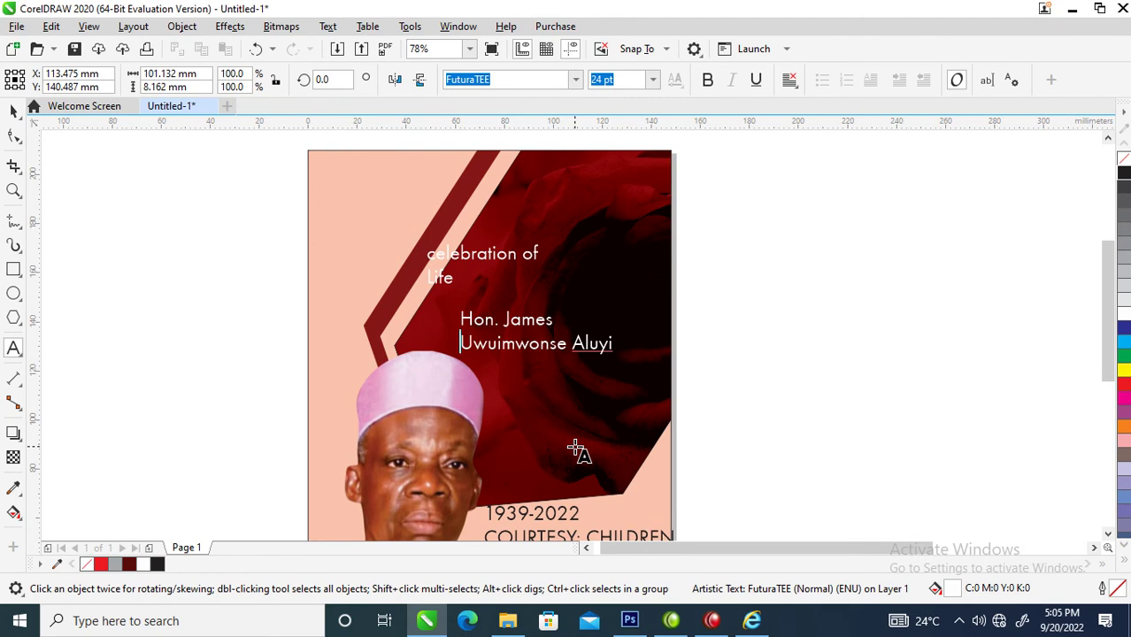
click(503, 321)
key(Return)
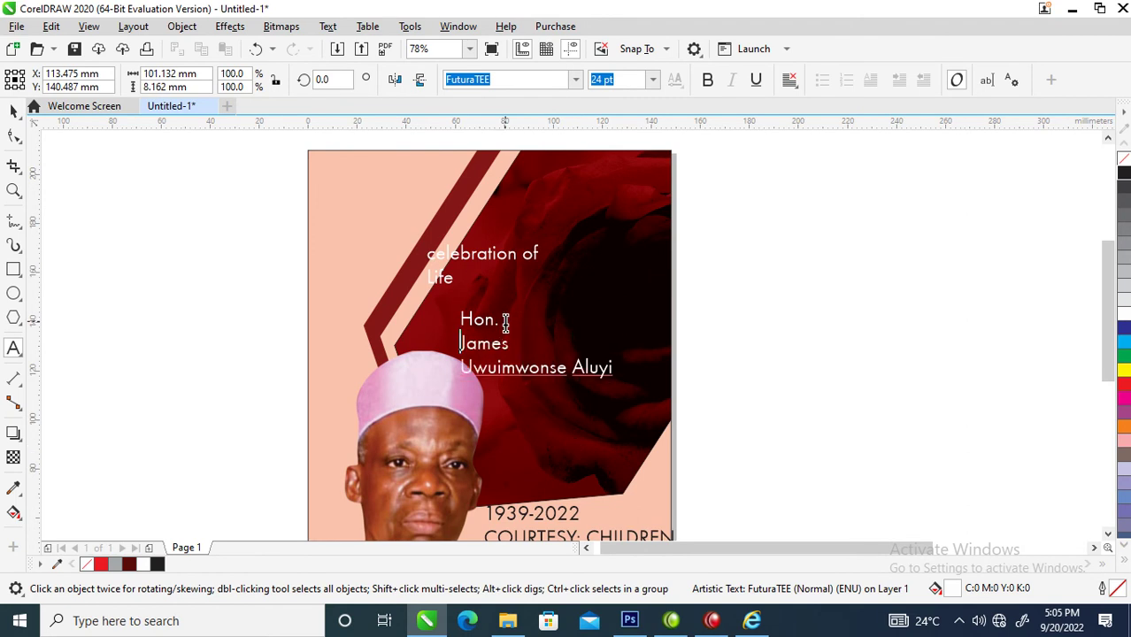
key(ctrl+space)
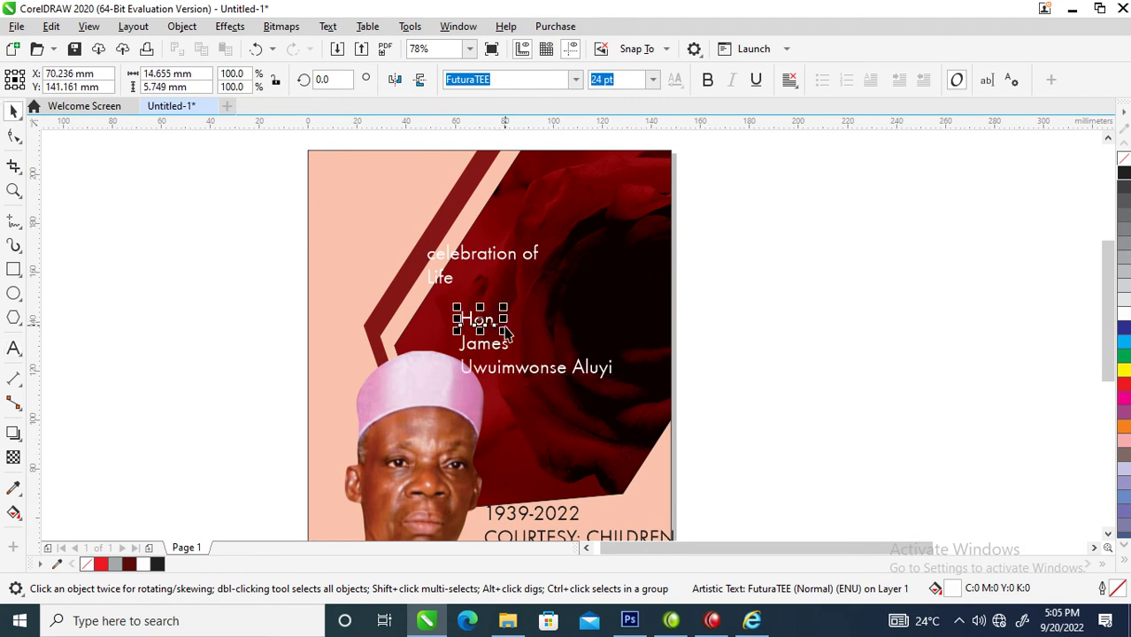
drag(479, 321, 479, 297)
Make the first name bold and enlarge it to about 79.8 pt.
click(483, 343)
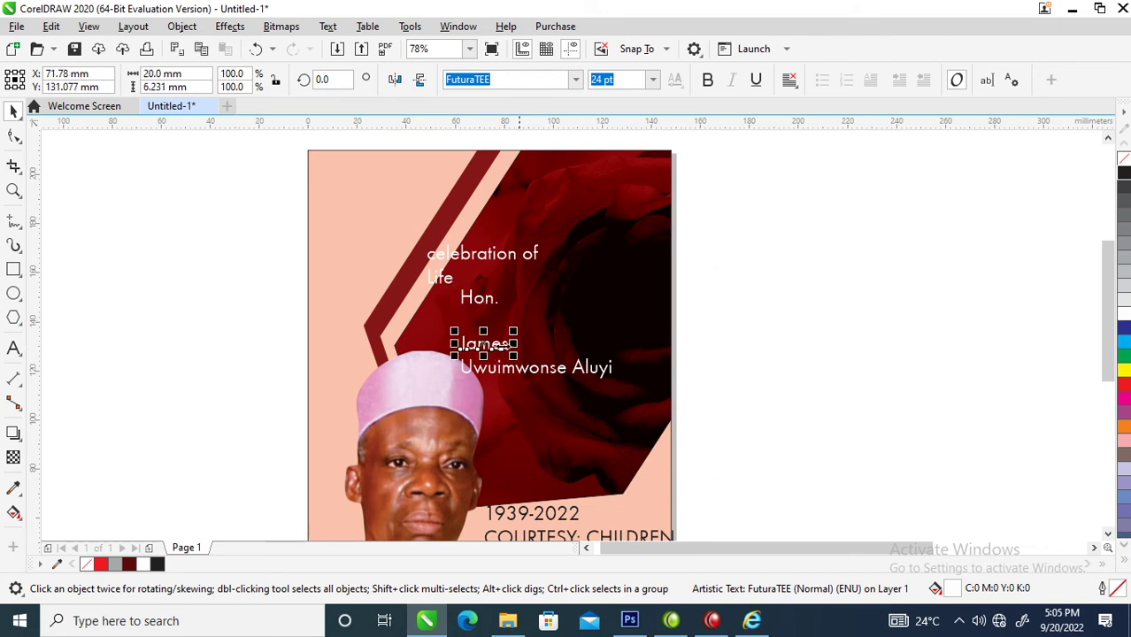
click(707, 80)
drag(528, 329, 670, 235)
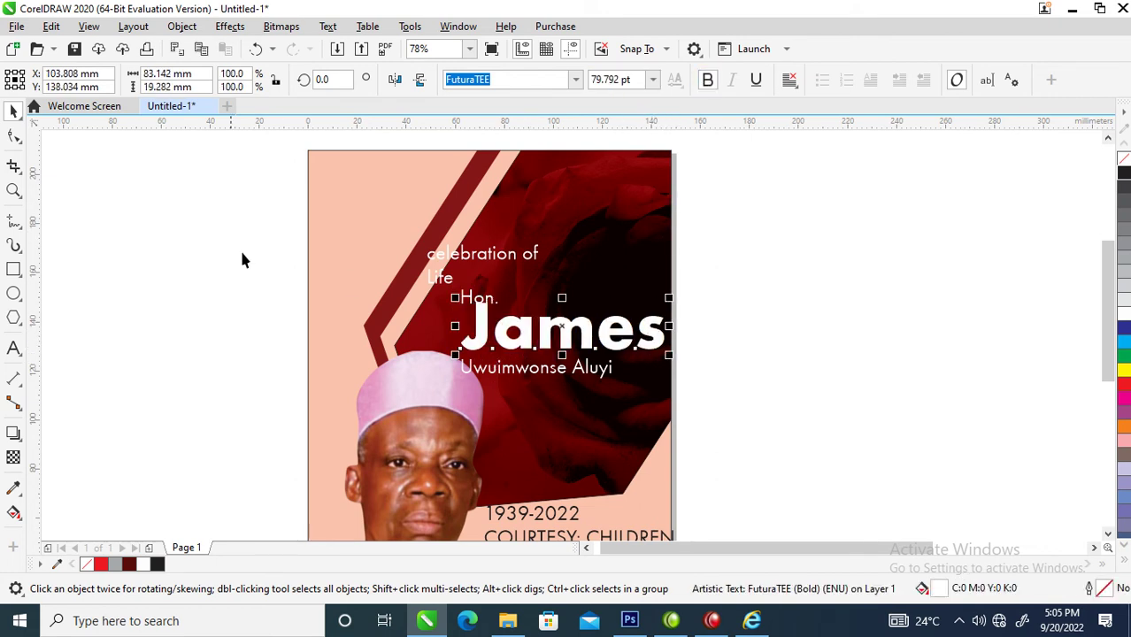
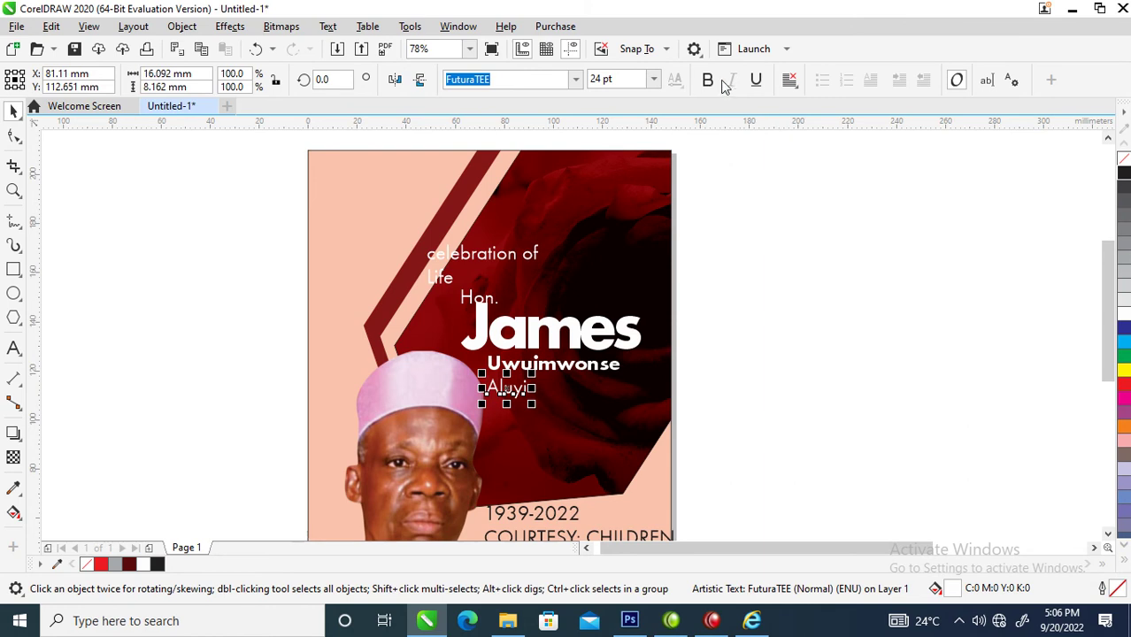
Make the surname bold and right-align the middle name and surname with the first name.
shift+click(591, 366)
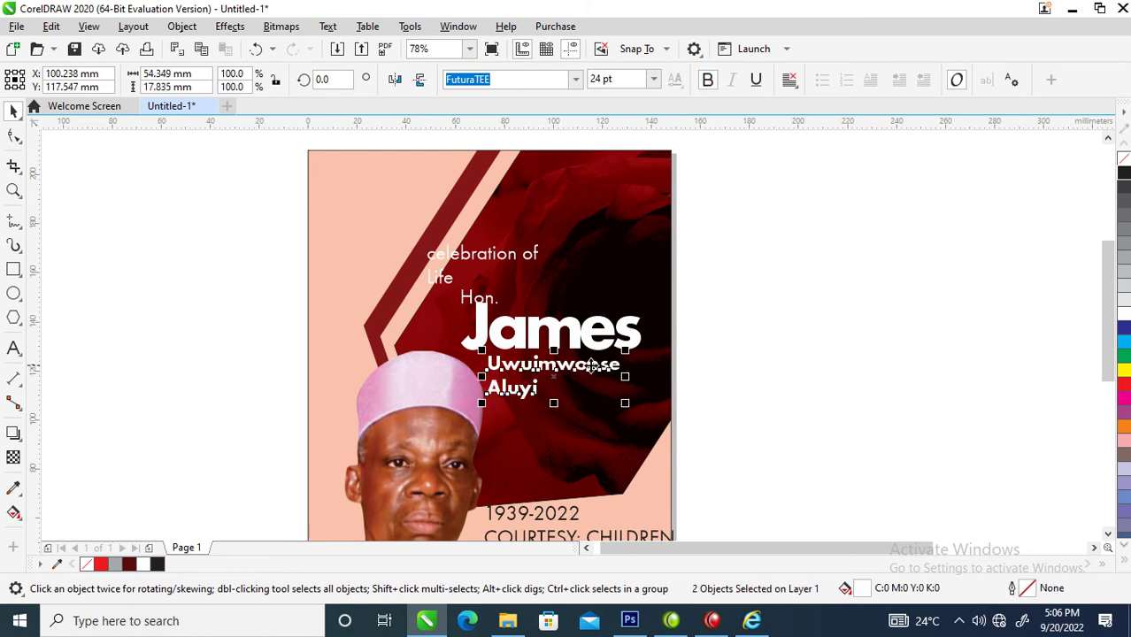
shift+click(636, 334)
key(r)
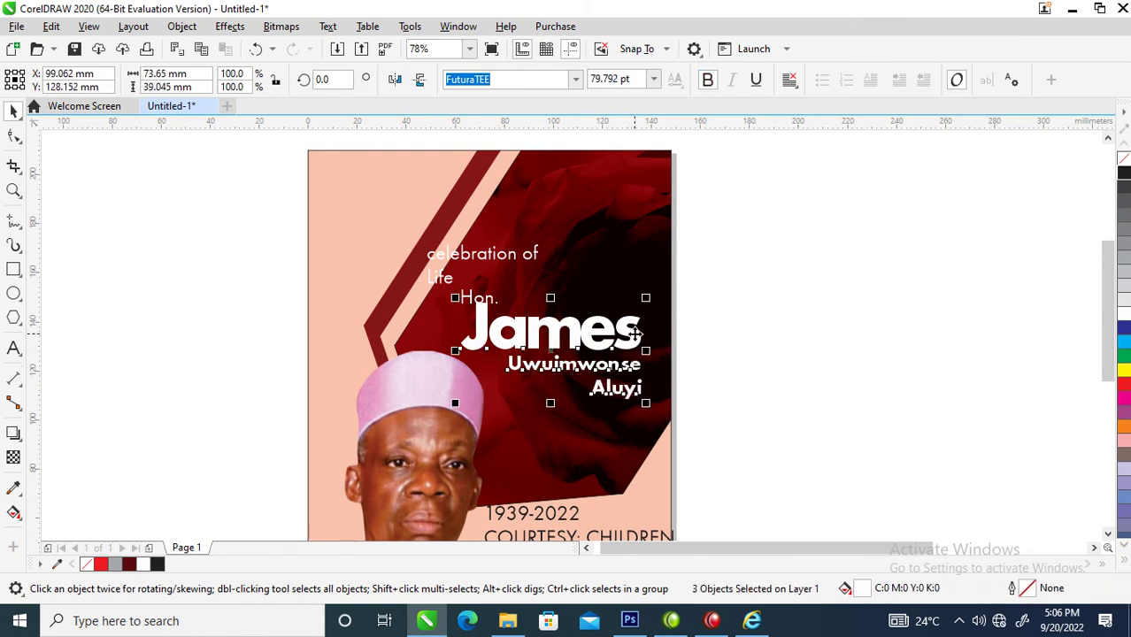
click(761, 396)
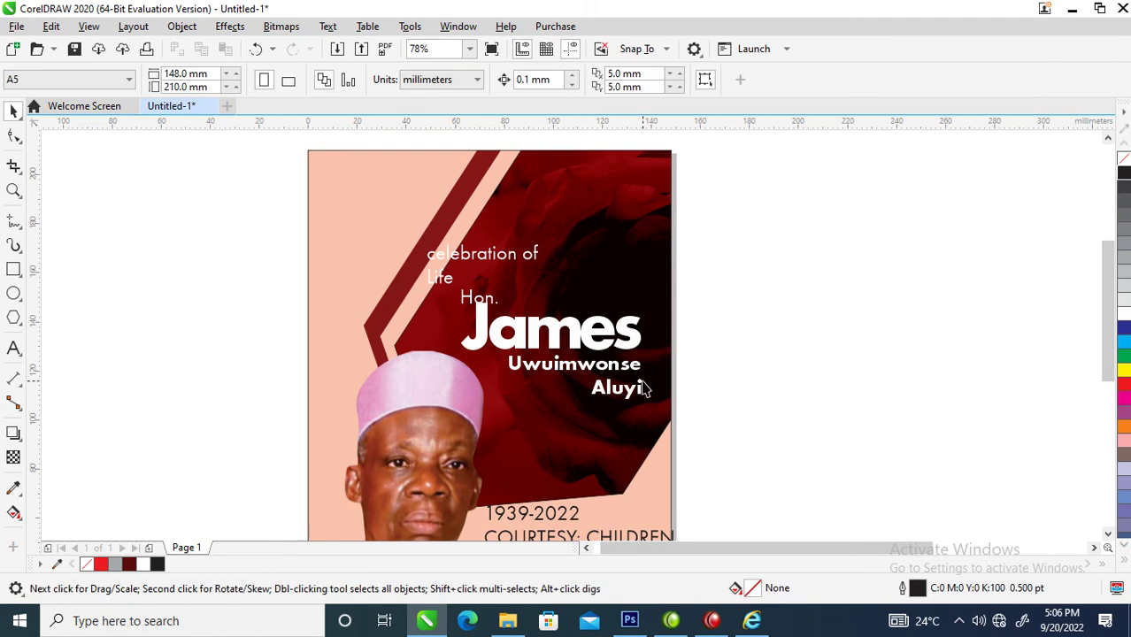
Enlarge the surname to about 34.8 pt and move the middle name and surname up closer to the first name.
drag(641, 397, 564, 413)
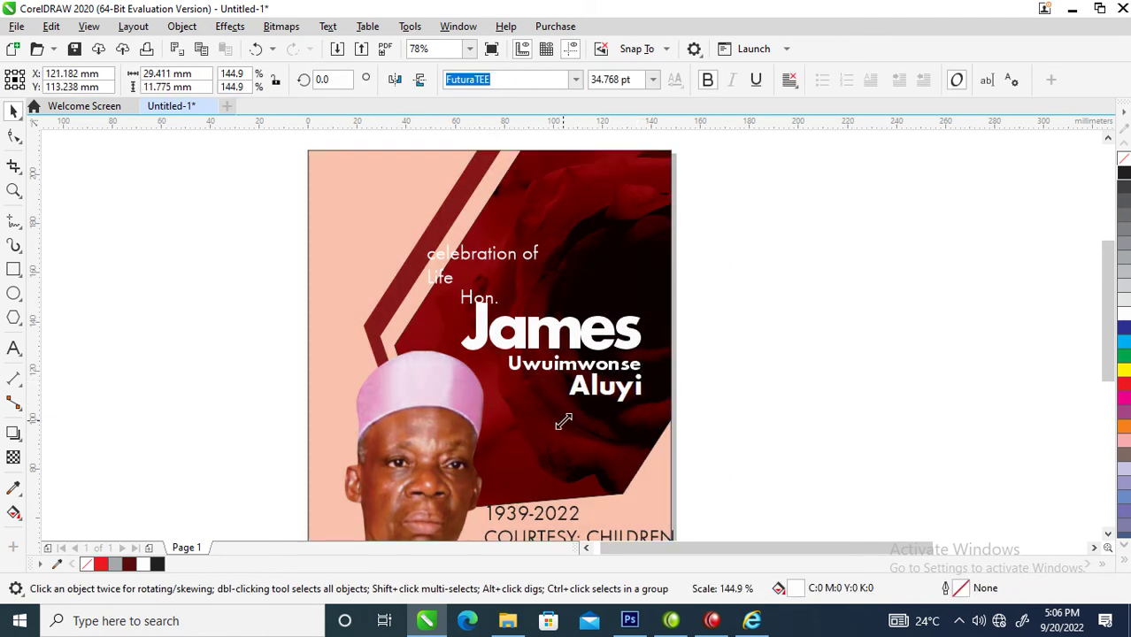
shift+click(642, 367)
drag(636, 372, 636, 364)
Fill the first name yellow and move the whole name block down and slightly right.
click(636, 344)
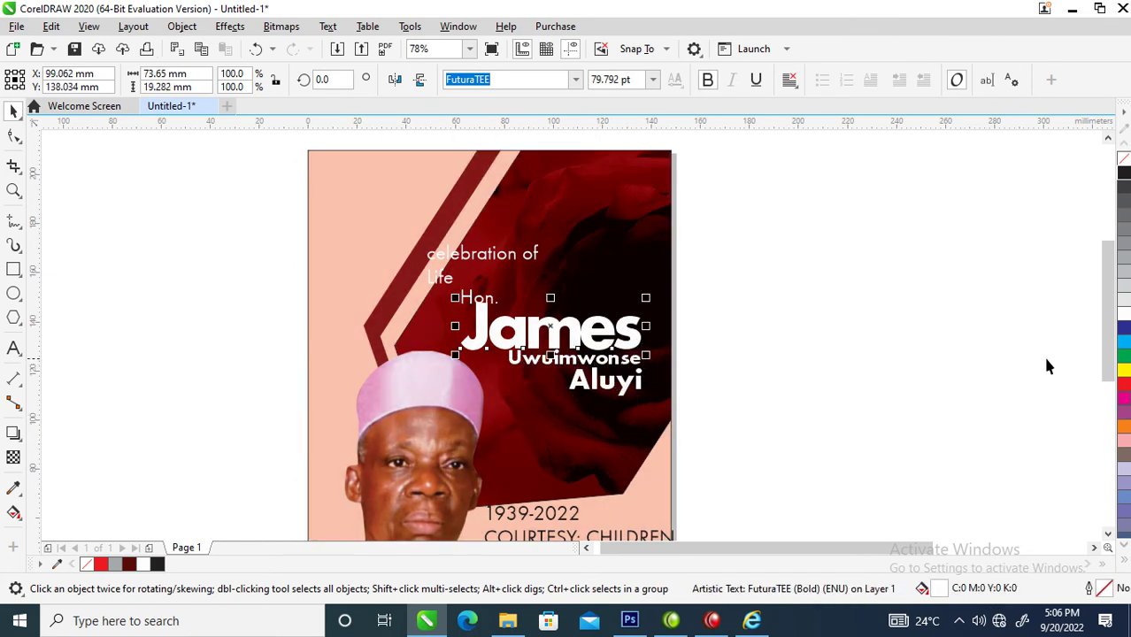
drag(1127, 375, 577, 320)
drag(796, 283, 450, 435)
drag(604, 348, 613, 372)
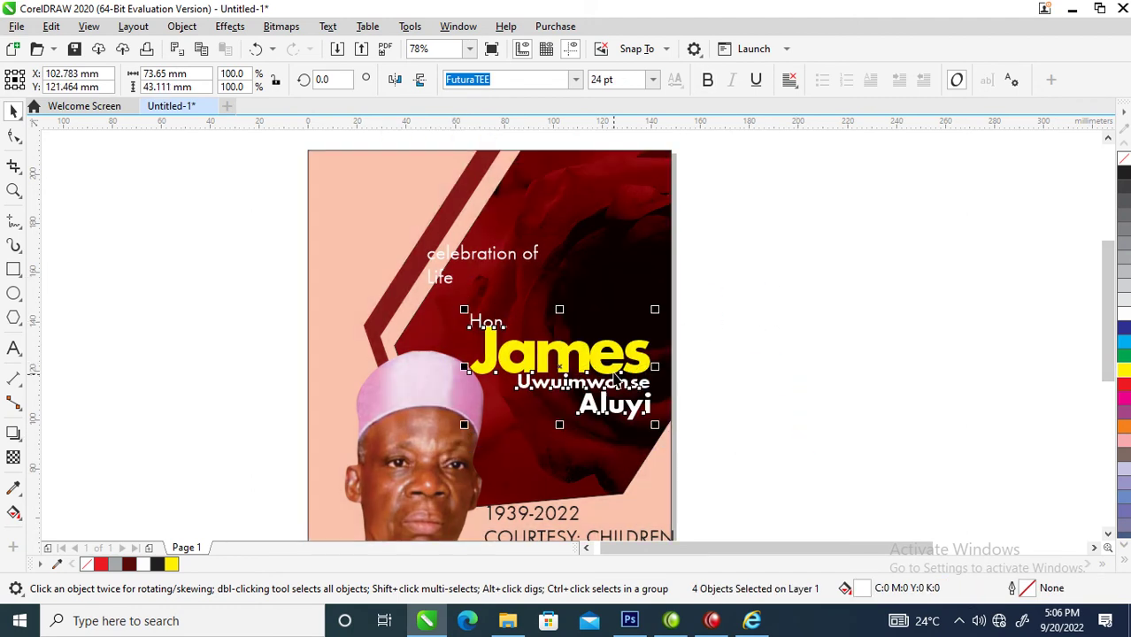
Move the title "Hon." above the right end of the first name and enlarge the name block to about 83.5 mm wide.
click(679, 360)
drag(501, 328, 643, 347)
drag(768, 274, 381, 460)
drag(605, 357, 572, 324)
drag(626, 392, 651, 412)
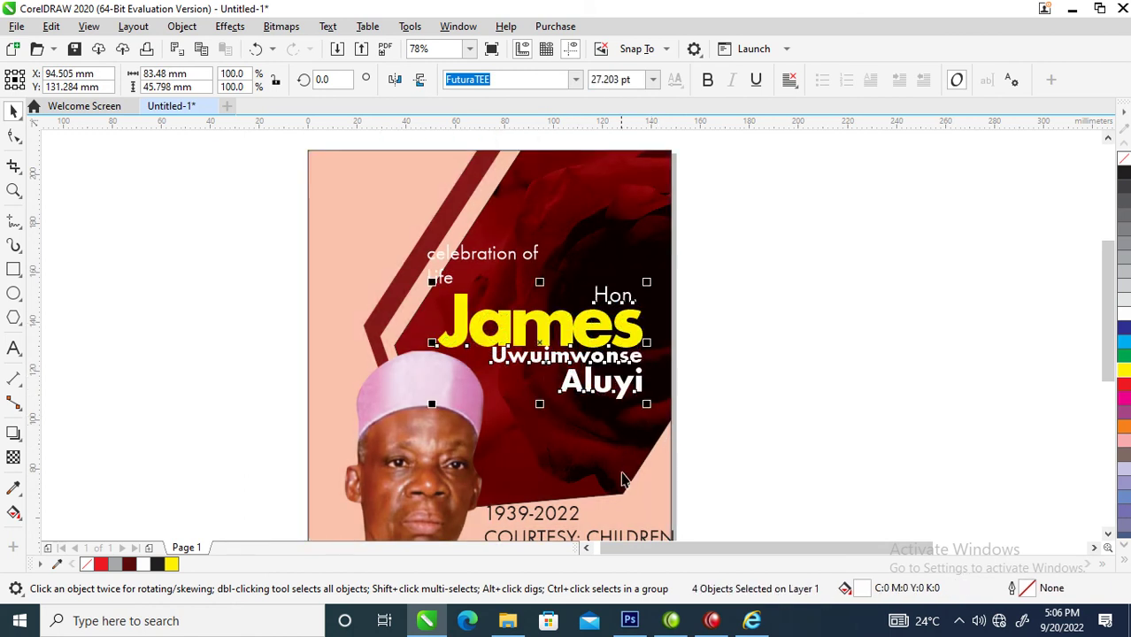
Move the years line onto the rose band beneath the surname and fill it white.
scroll(615, 485, down, 3)
key(z)
drag(487, 342, 655, 508)
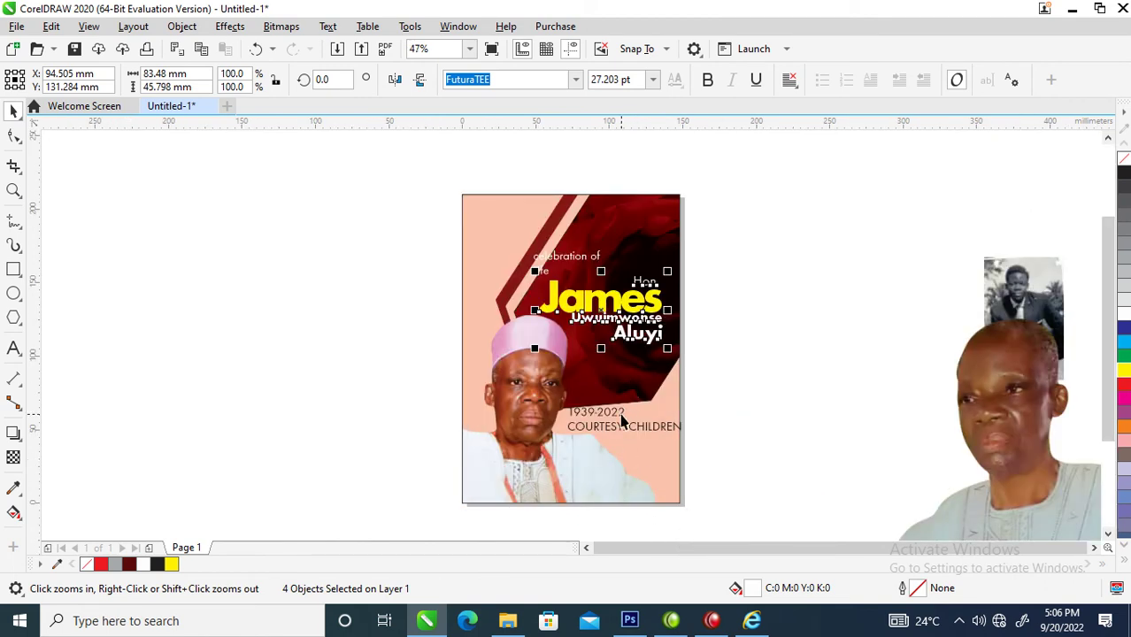
drag(623, 423, 652, 367)
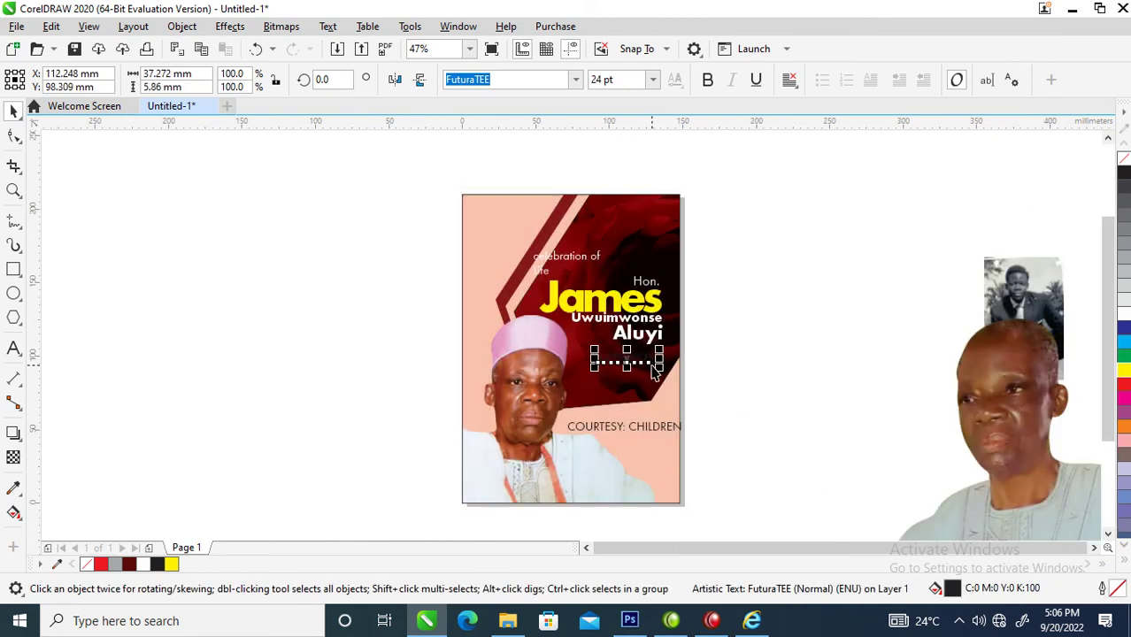
click(1124, 315)
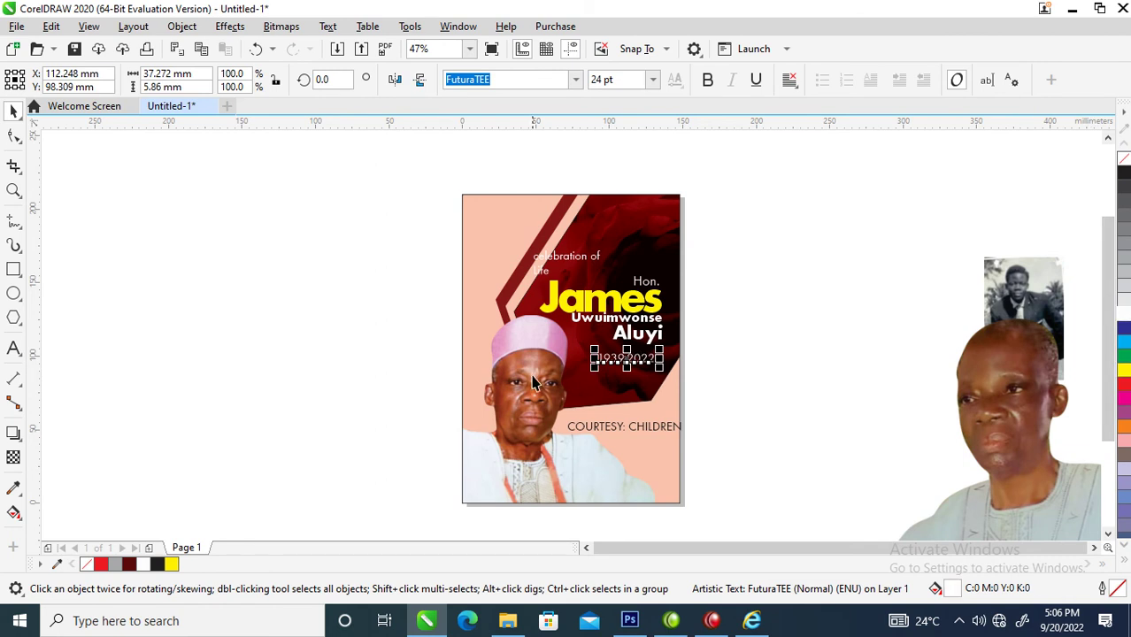
key(z)
drag(396, 255, 877, 429)
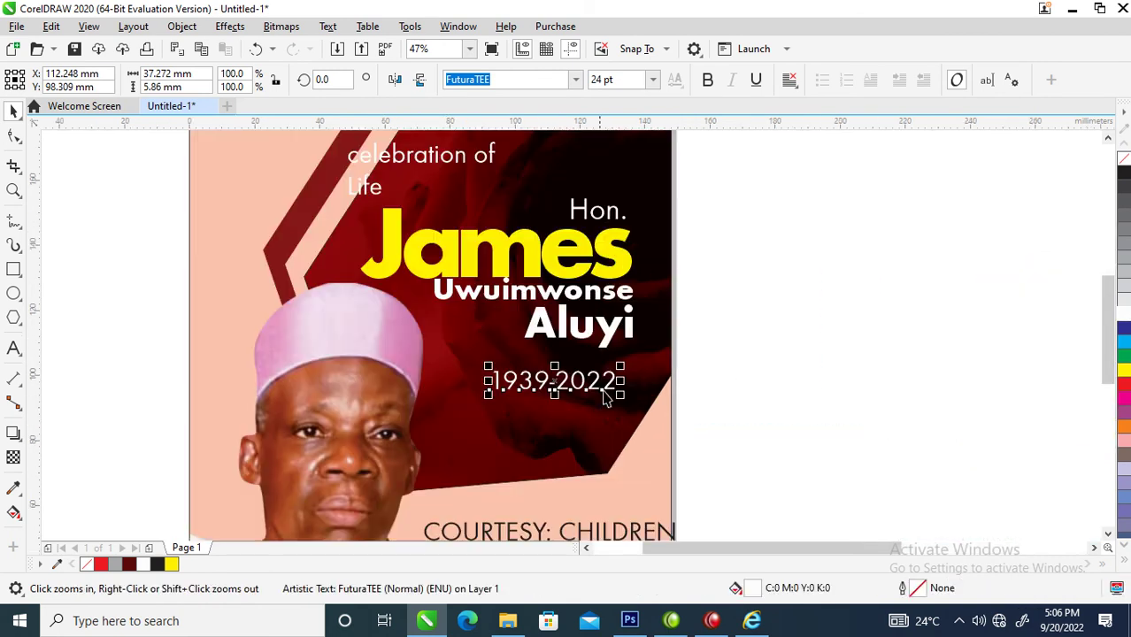
Shrink the years line to about 17 pt, space out its hyphen and shift it right beneath the surname.
key(space)
drag(627, 383, 576, 376)
double_click(576, 377)
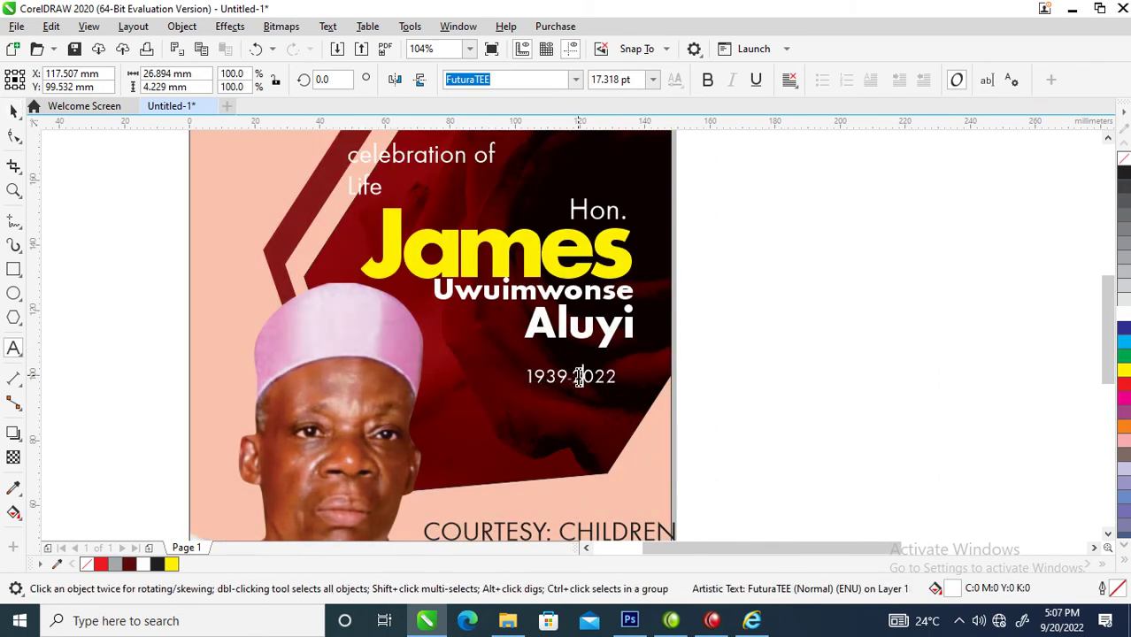
key(BackSpace)
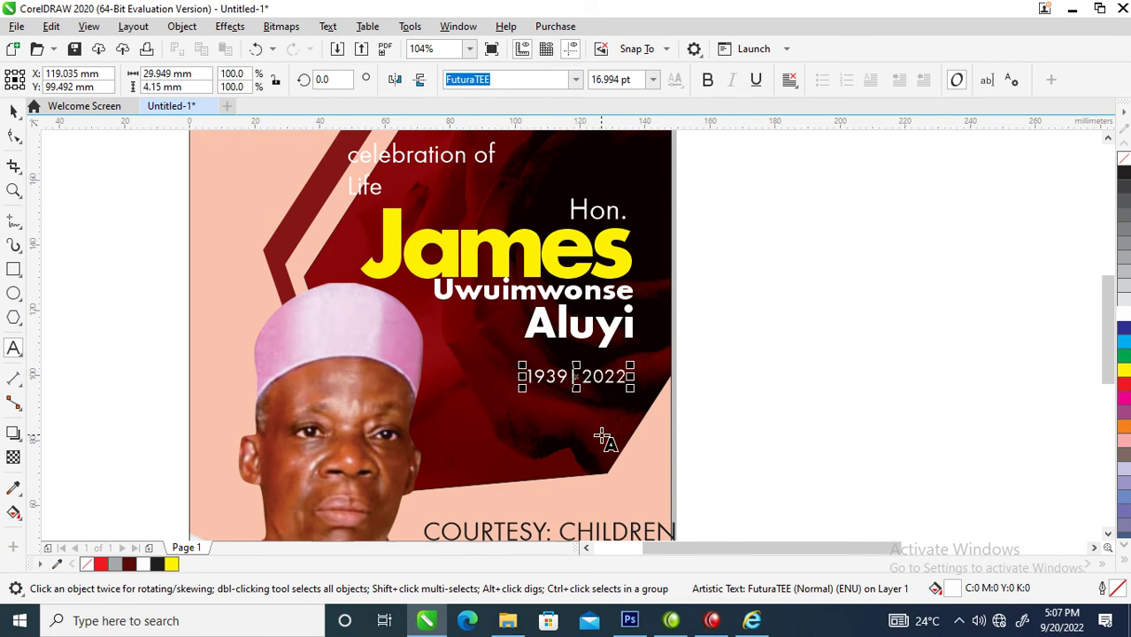
key(ctrl+space)
drag(617, 375, 622, 377)
Draw a thin horizontal bar about 6.5 mm wide just below the right end of the years line and fill it yellow.
key(z)
drag(486, 290, 651, 457)
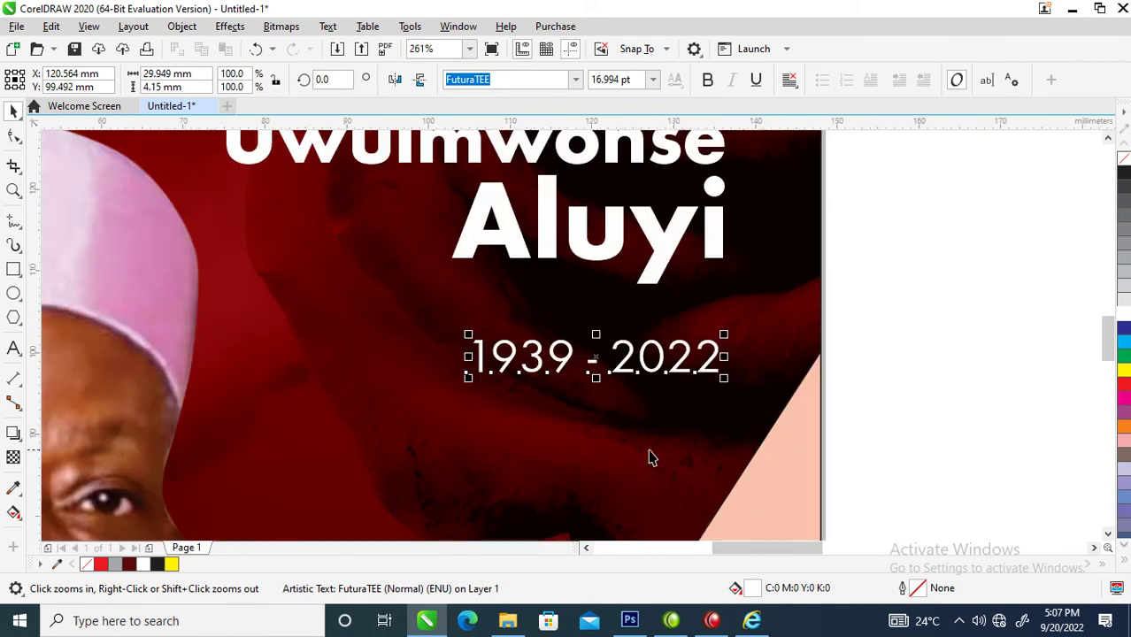
click(13, 269)
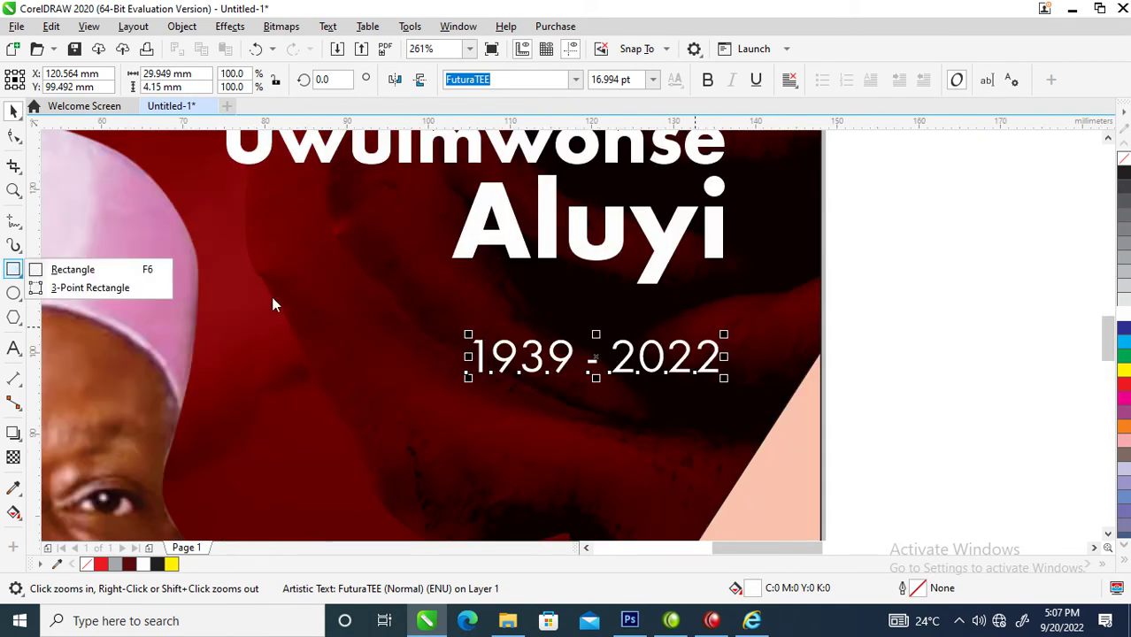
click(13, 293)
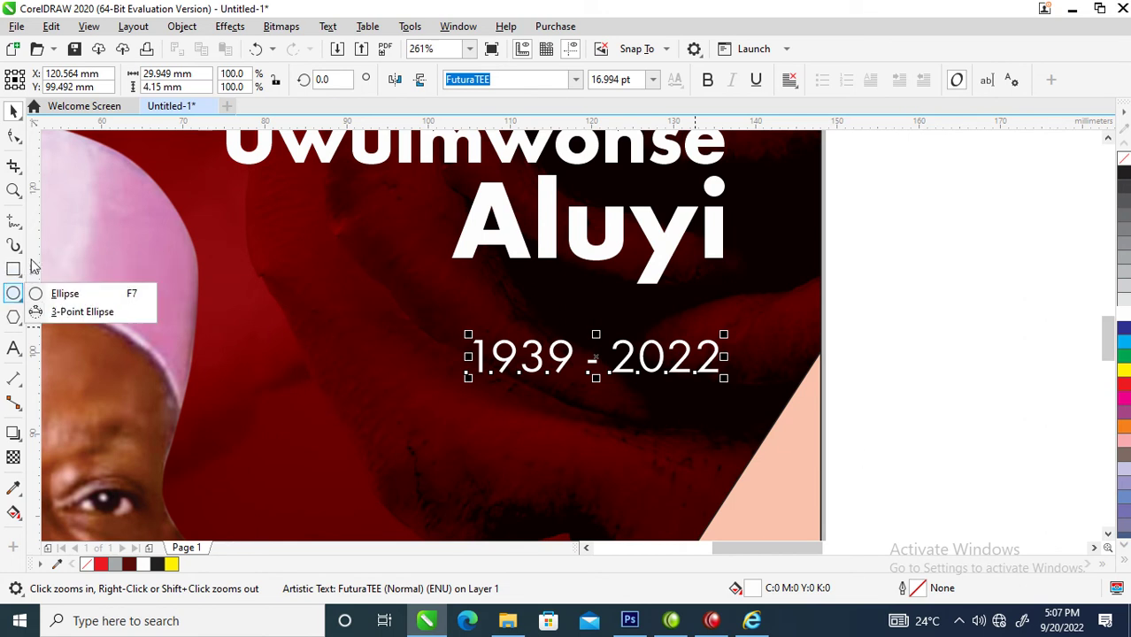
click(25, 268)
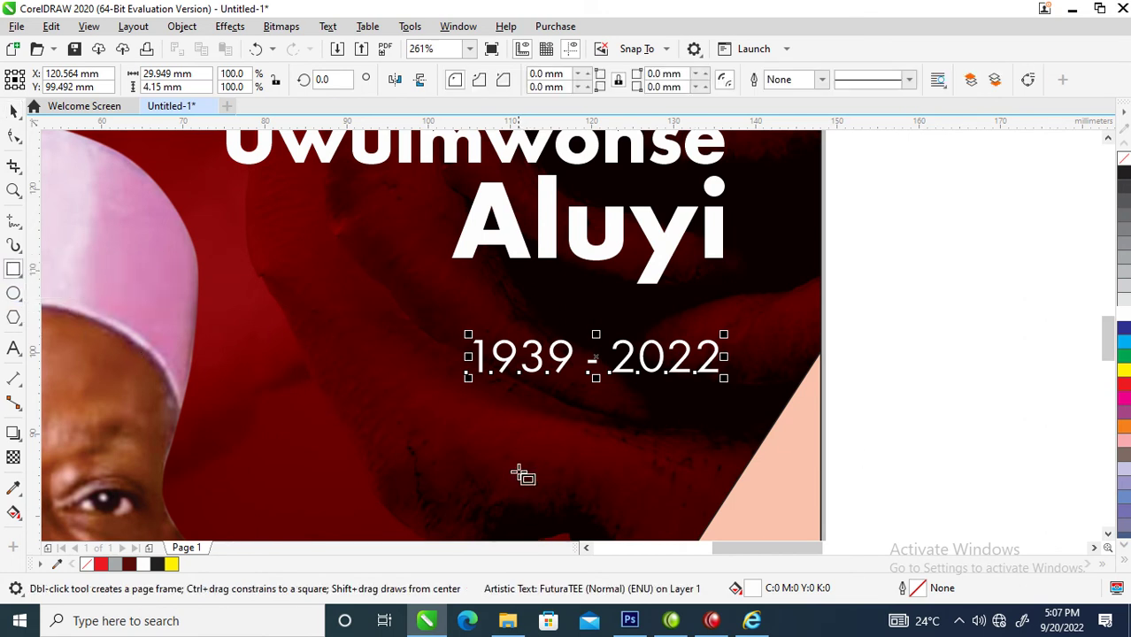
drag(669, 395, 722, 404)
click(1125, 372)
key(space)
Duplicate the yellow bar above the years line and remove the outline from both bars.
drag(715, 412, 699, 317)
right_click(719, 317)
shift+click(687, 400)
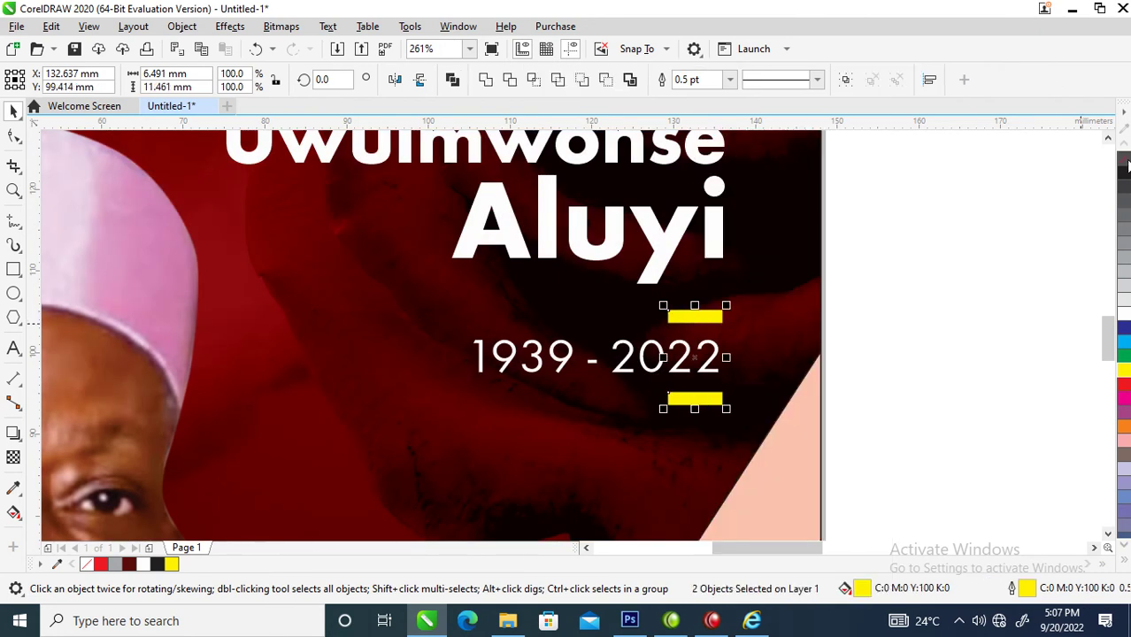
right_click(1124, 160)
scroll(702, 367, down, 6)
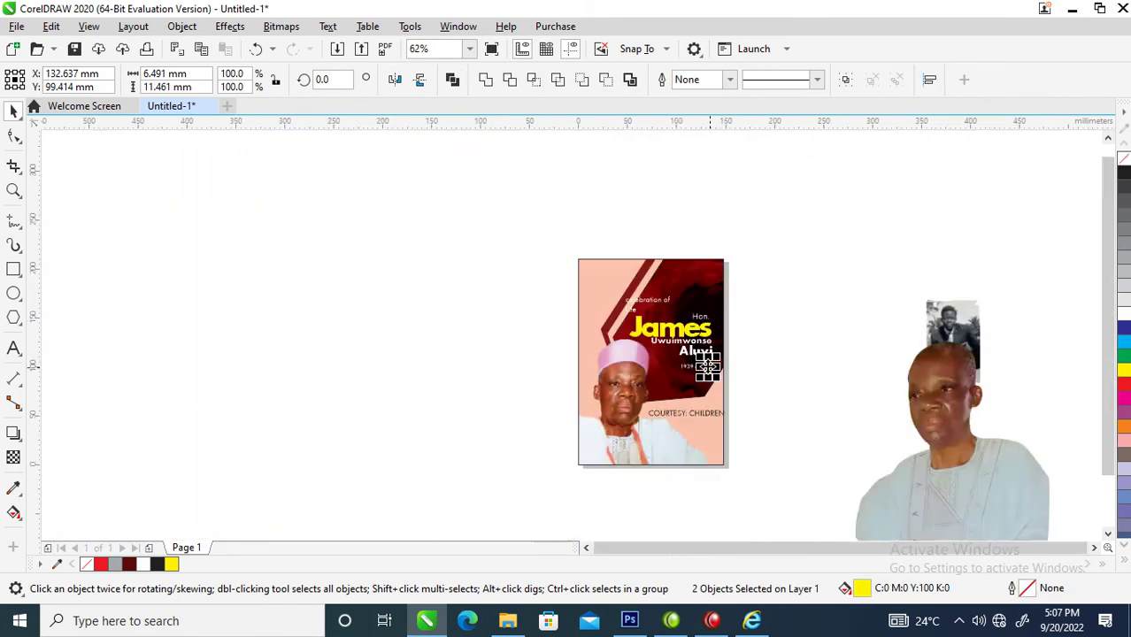
Move "celebration of" to the upper part of the rose band and place "Life" beneath it.
key(z)
drag(559, 263, 781, 355)
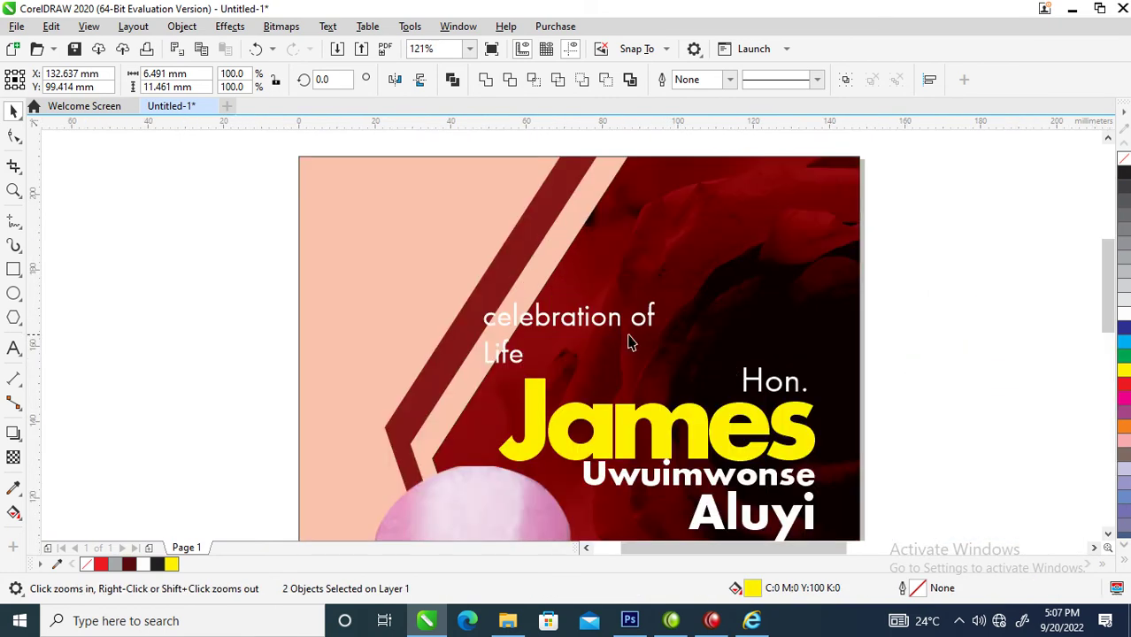
key(space)
drag(634, 332, 769, 222)
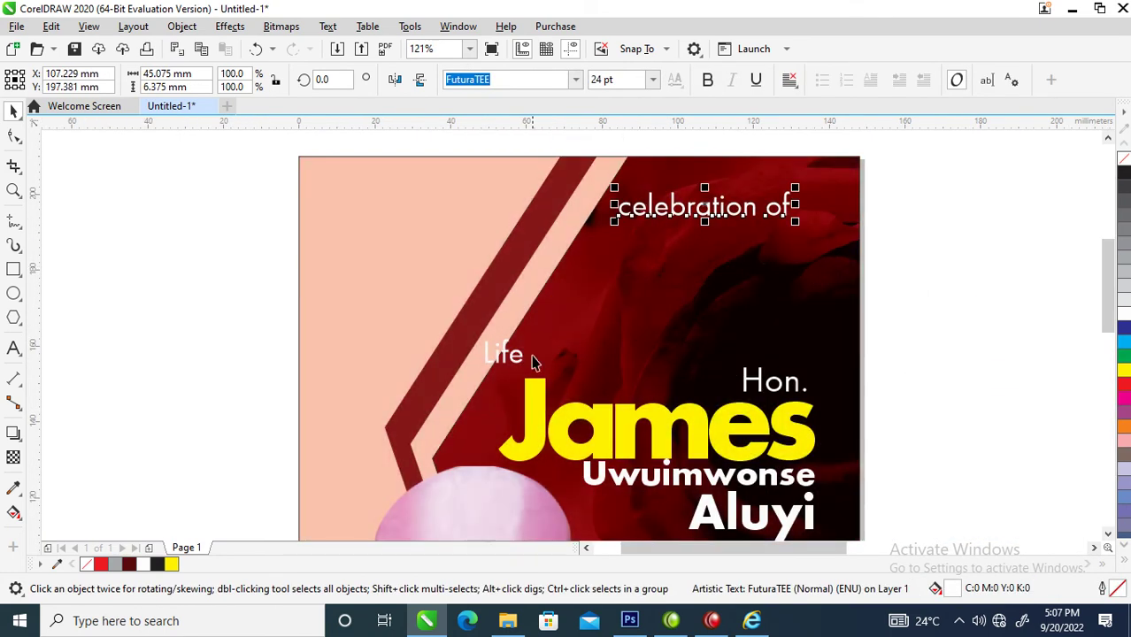
drag(518, 367, 727, 289)
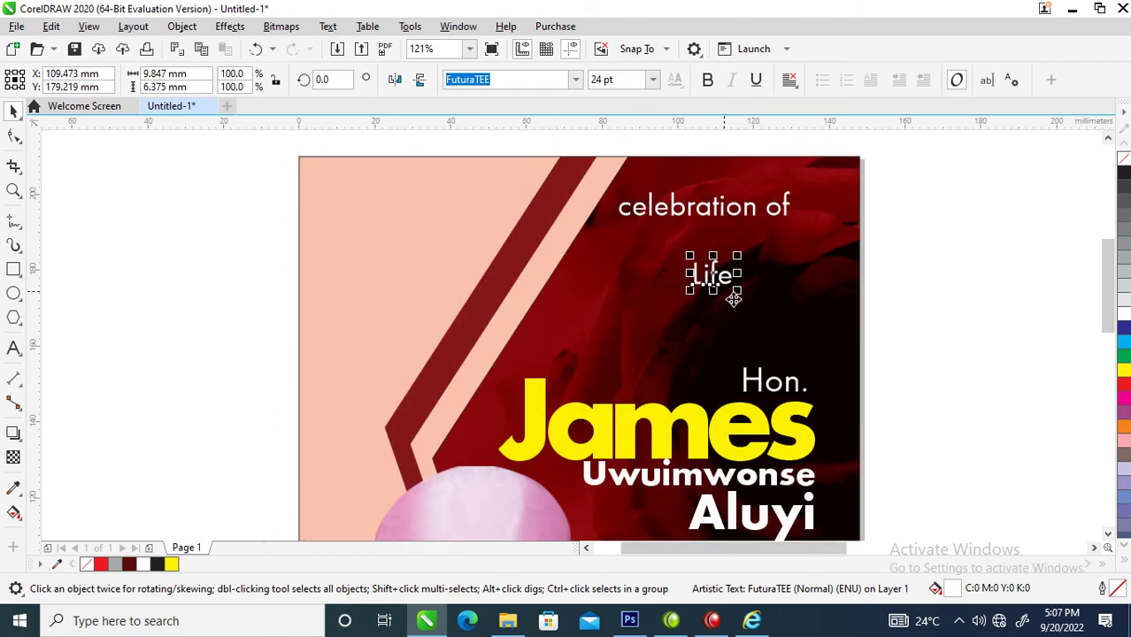
Set "Life" in Edwardian Script ITC and enlarge it to about 66.4 pt.
click(576, 79)
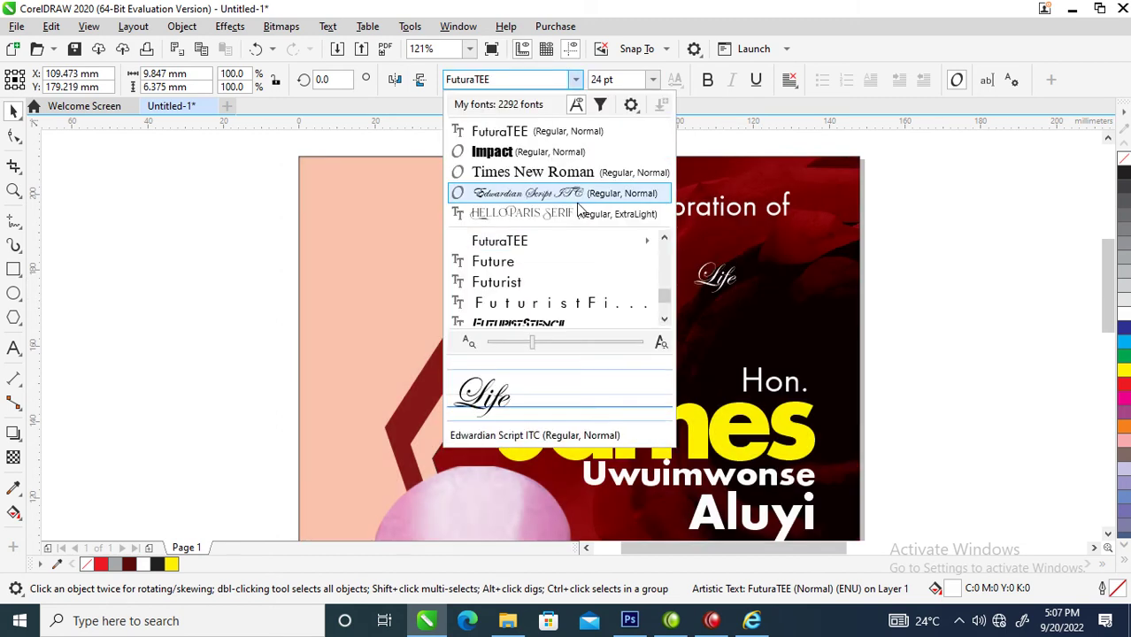
click(577, 202)
drag(748, 303, 810, 326)
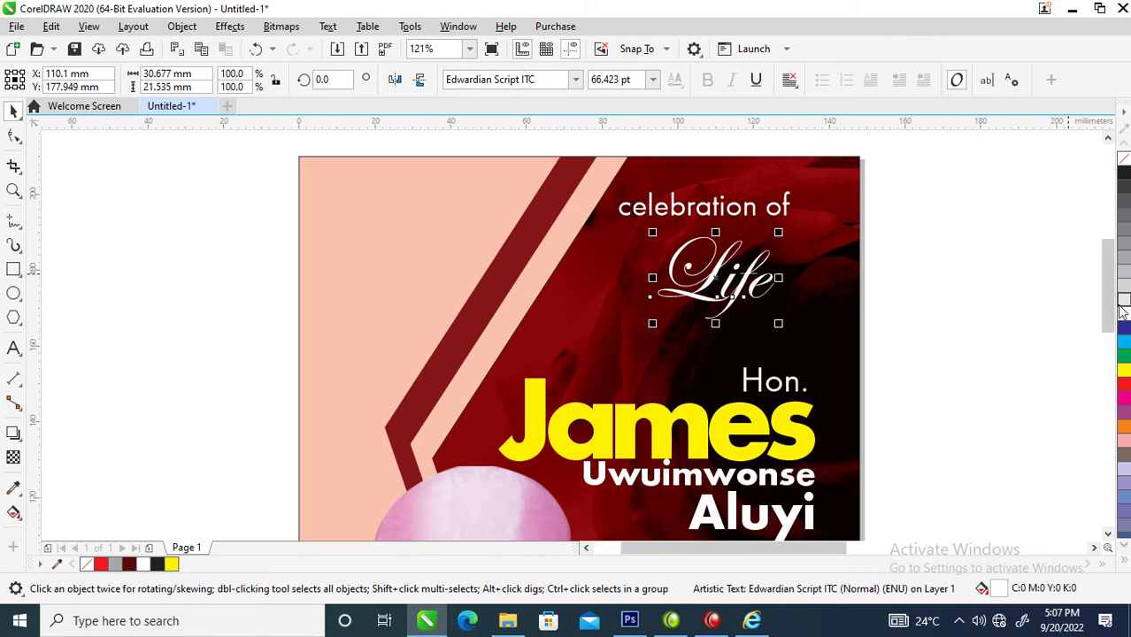
Change "celebration of" to uppercase and shrink it to about 9.9 pt.
key(z)
drag(516, 162, 857, 398)
key(space)
click(712, 218)
double_click(738, 215)
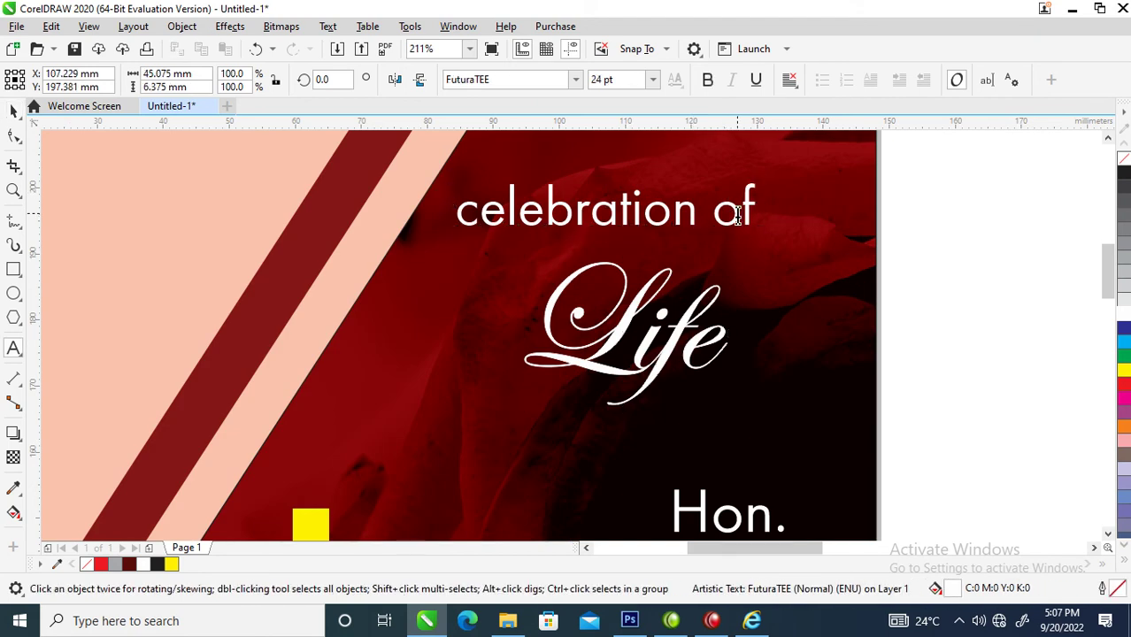
key(ctrl+a)
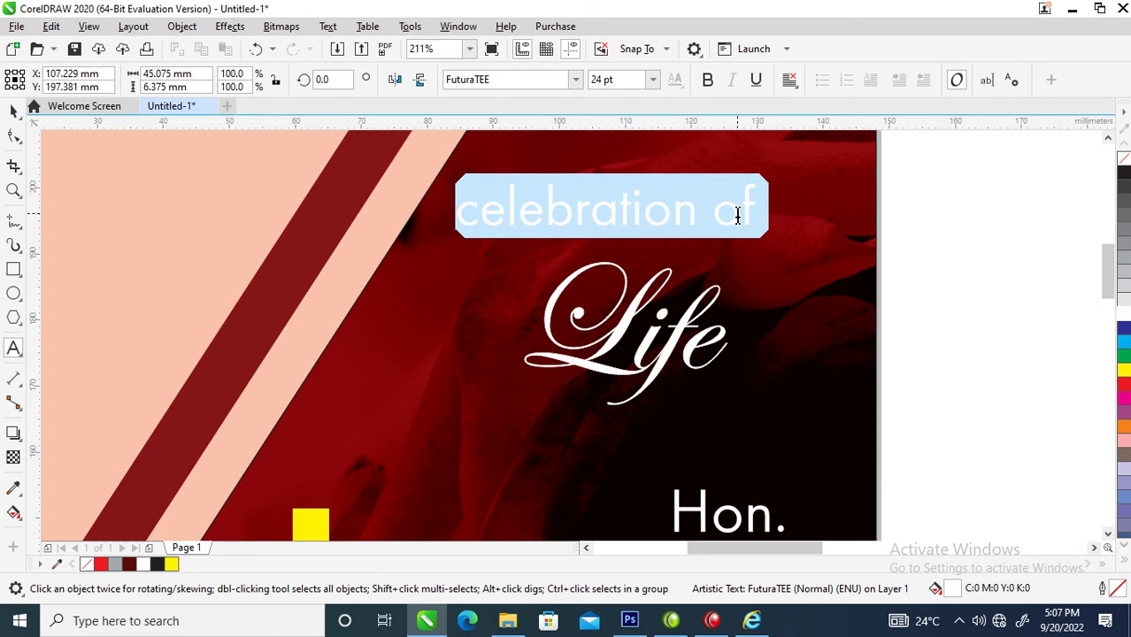
key(shift+F3)
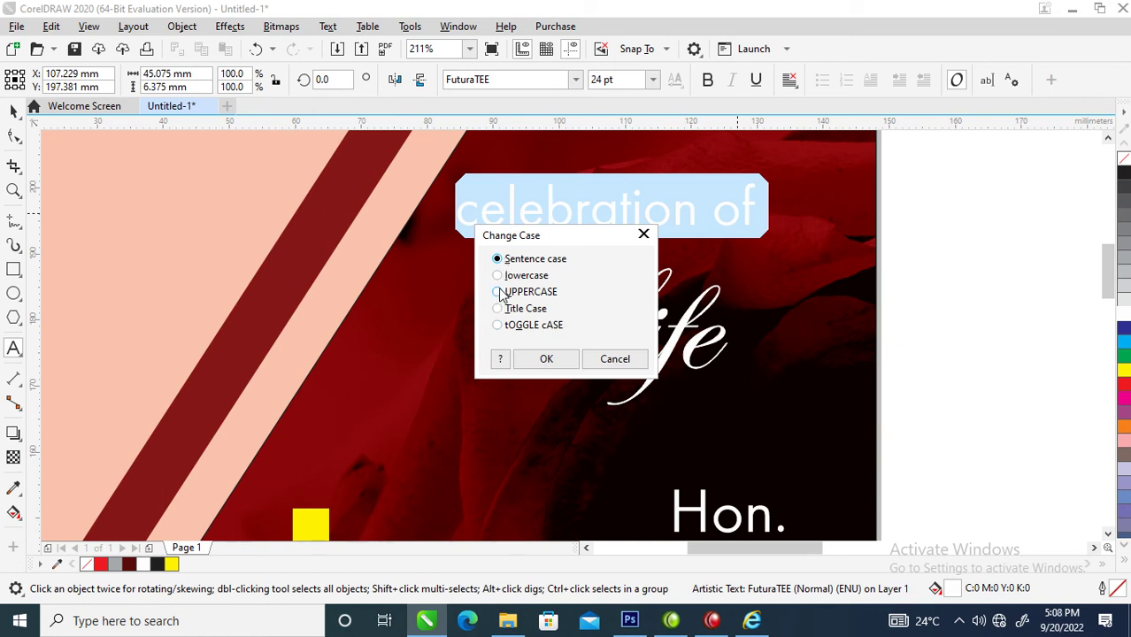
click(554, 361)
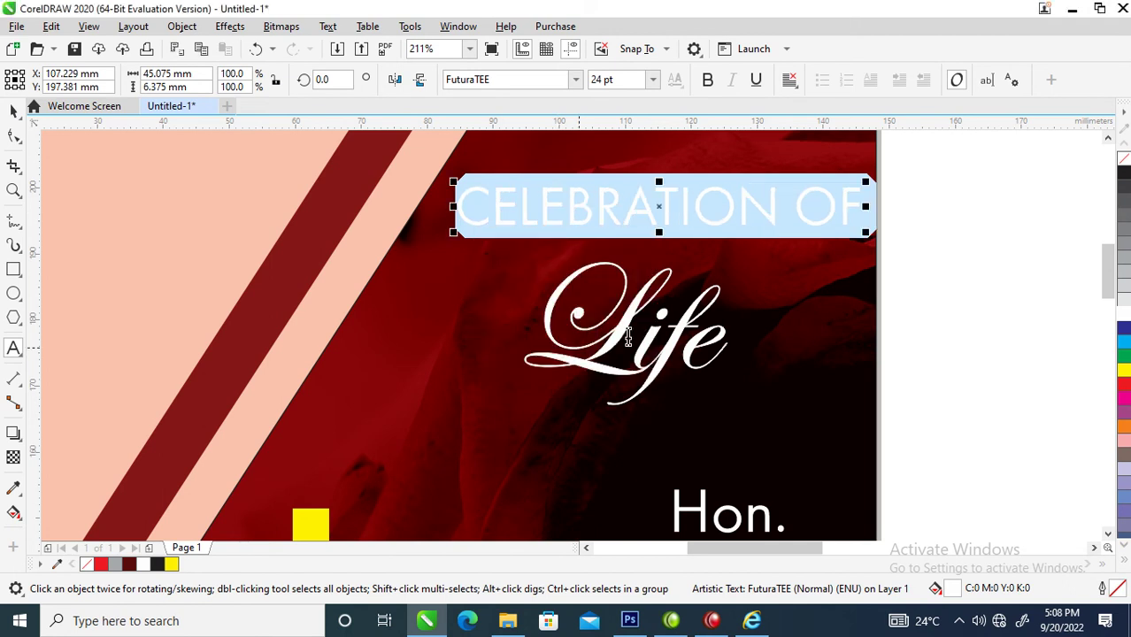
key(ctrl+space)
drag(867, 180, 632, 172)
Draw a circle about 34 mm in diameter around "Life" and enlarge it slightly from its centre.
click(13, 293)
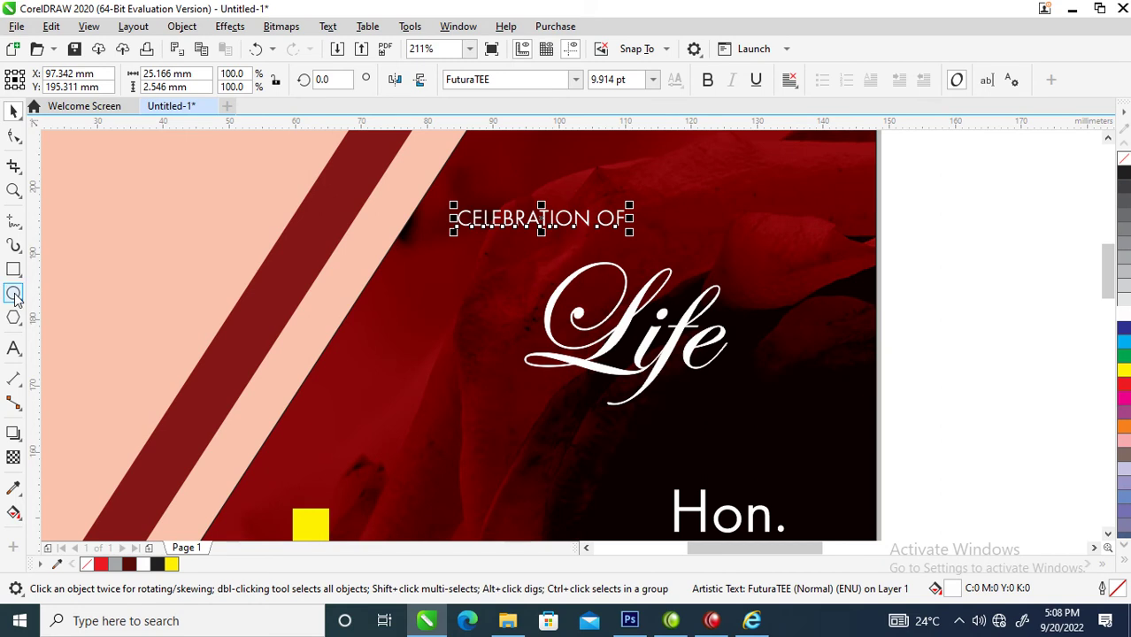
mouse_move(527, 245)
mouse_down()
mouse_move(670, 326)
mouse_move(741, 409)
mouse_move(748, 436)
mouse_up()
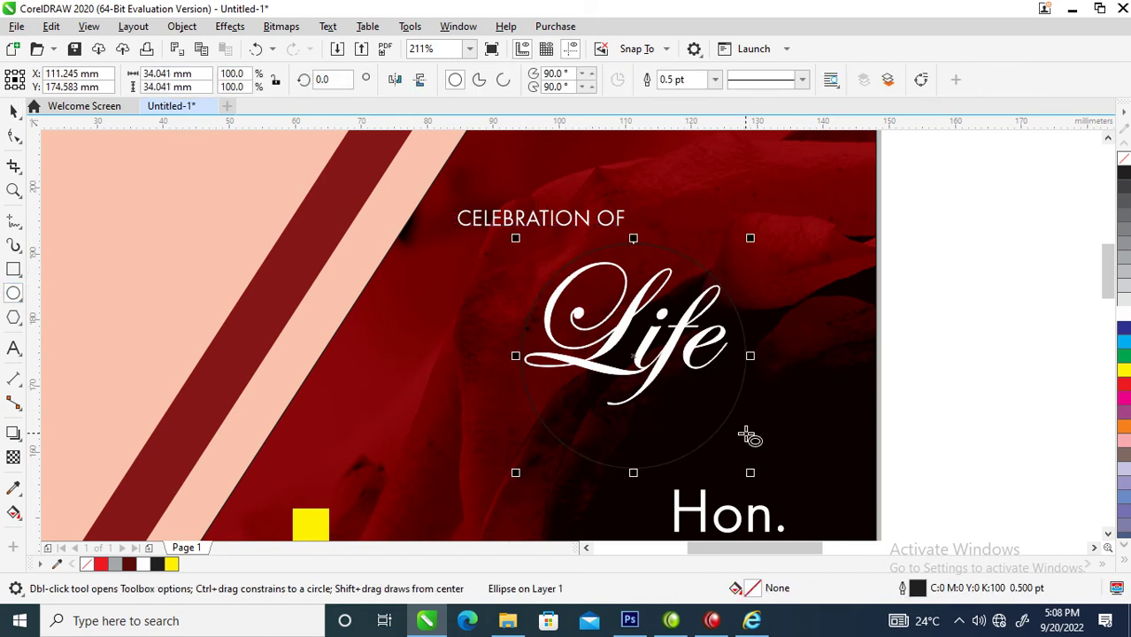
key(space)
drag(752, 239, 761, 230)
Widen the letter spacing of "CELEBRATION OF" and resize the line to about 14.7 pt, roughly 48.3 mm wide.
click(609, 229)
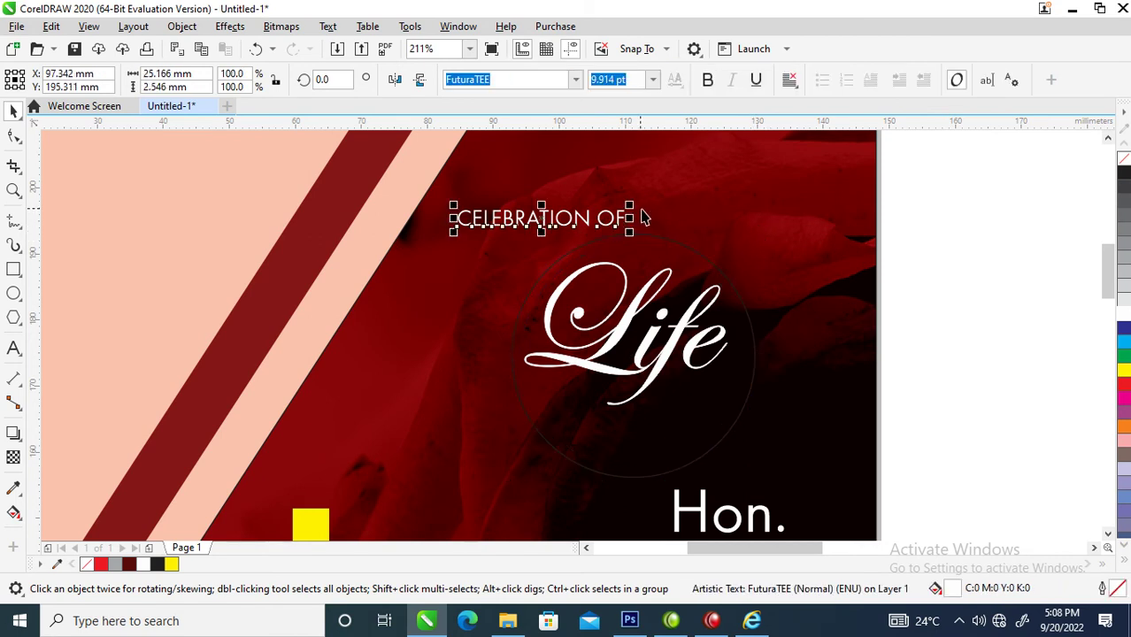
click(624, 212)
click(624, 229)
drag(631, 201, 771, 188)
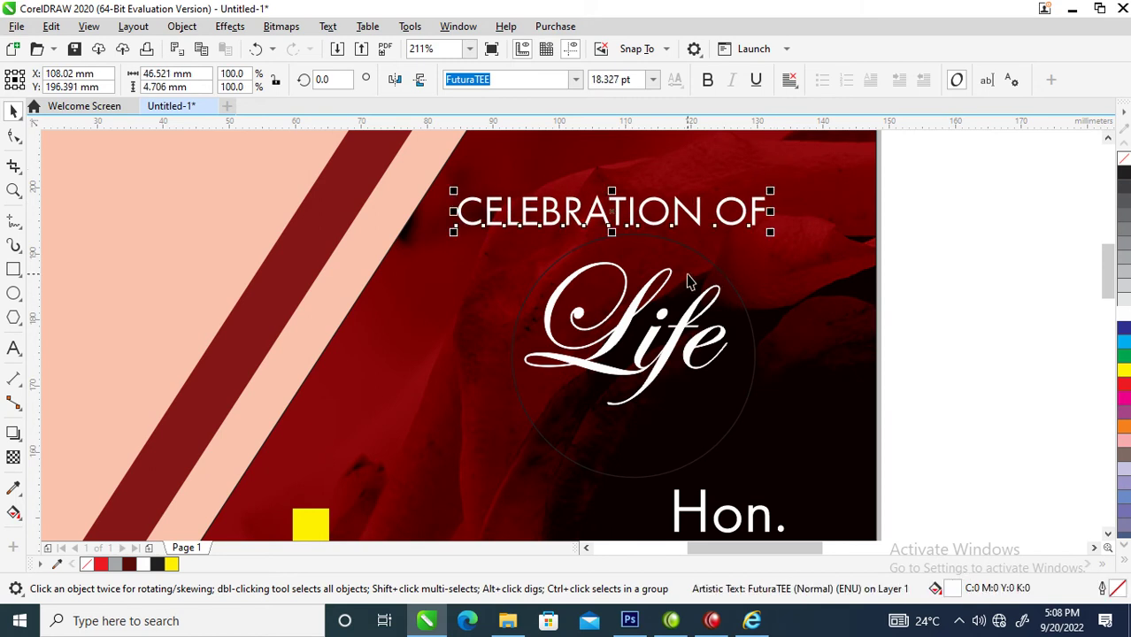
click(13, 135)
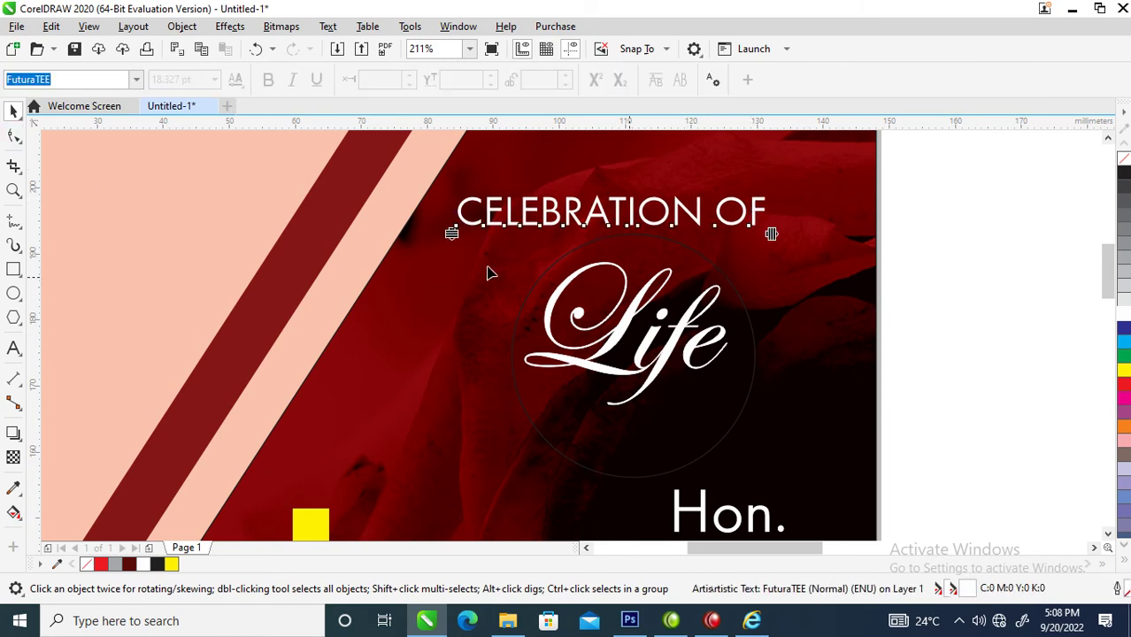
drag(788, 242, 877, 236)
key(space)
drag(869, 193, 822, 192)
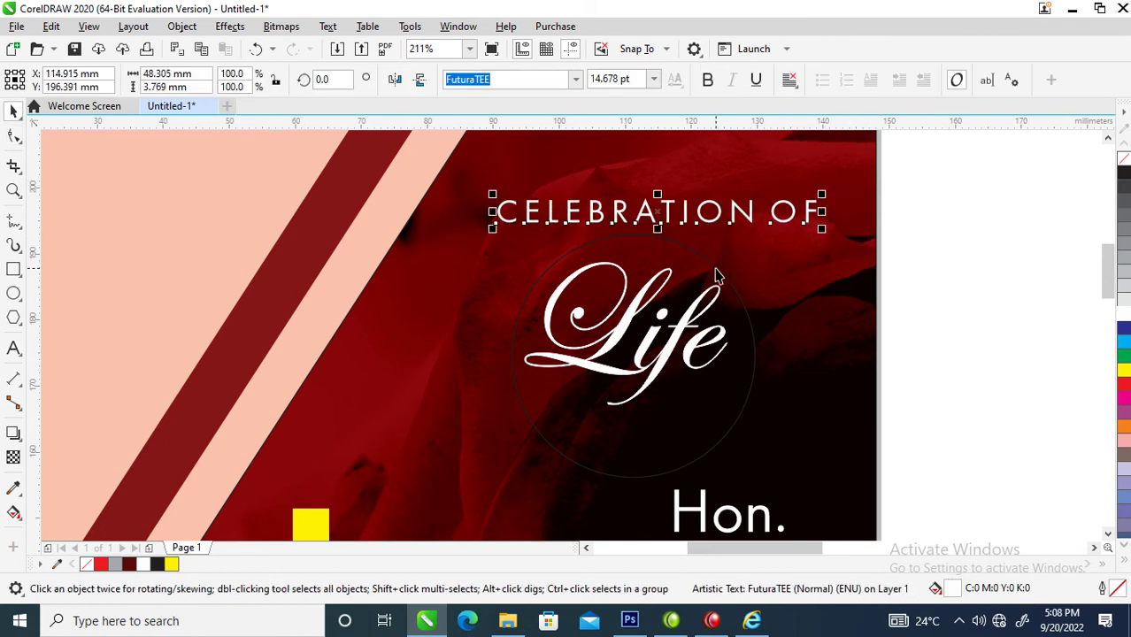
Fit "CELEBRATION OF" to the circle as text on a path, then break the text apart from the circle.
shift+click(717, 276)
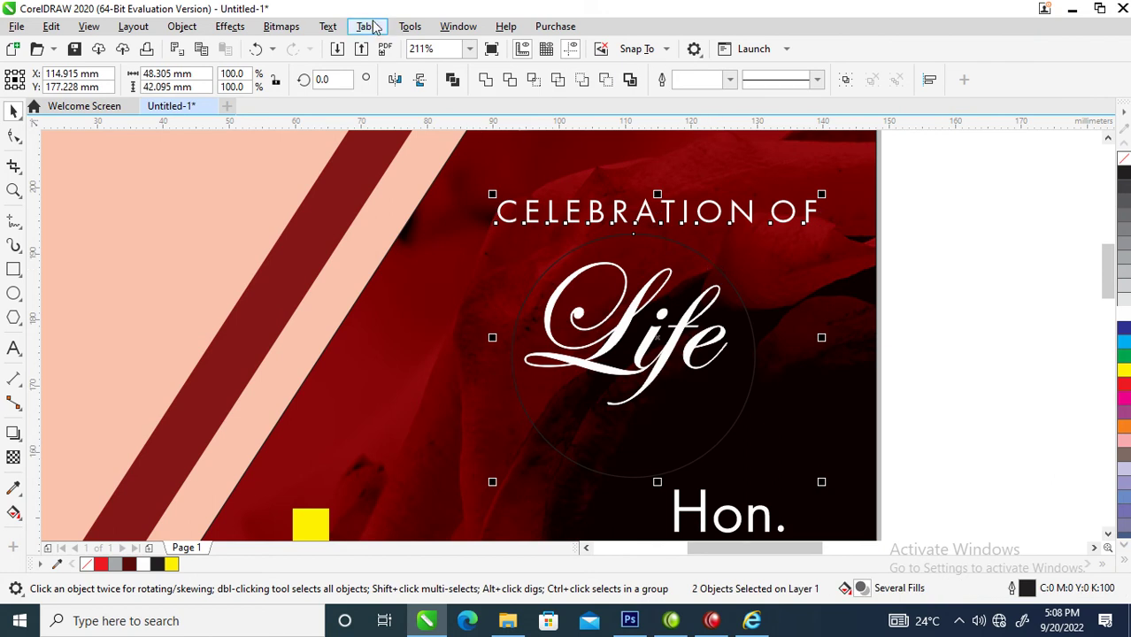
click(331, 28)
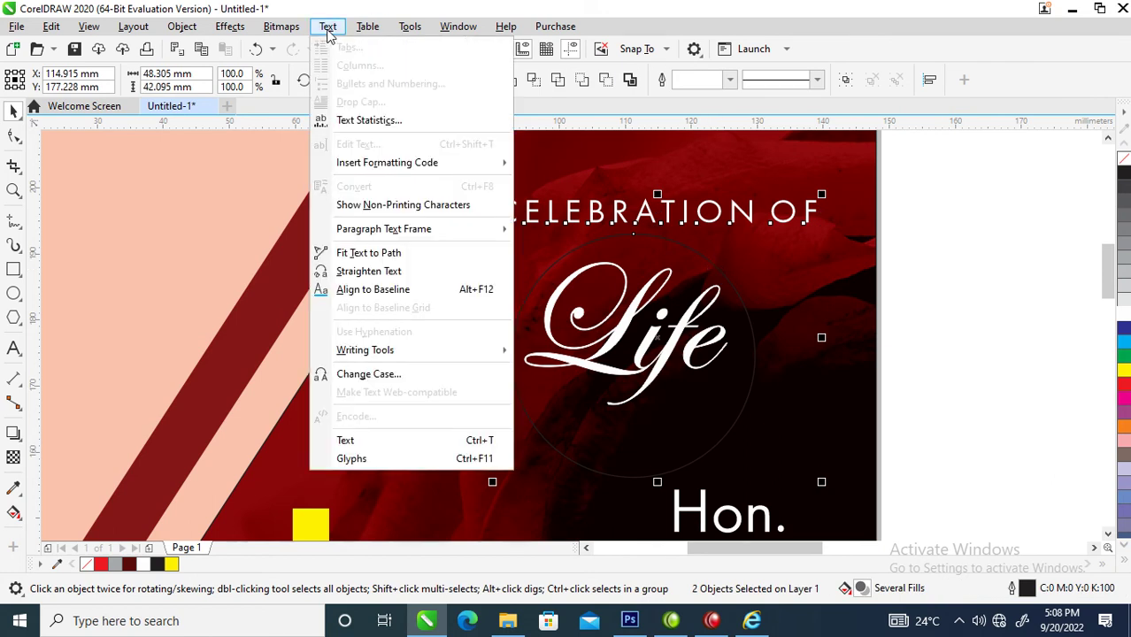
click(378, 258)
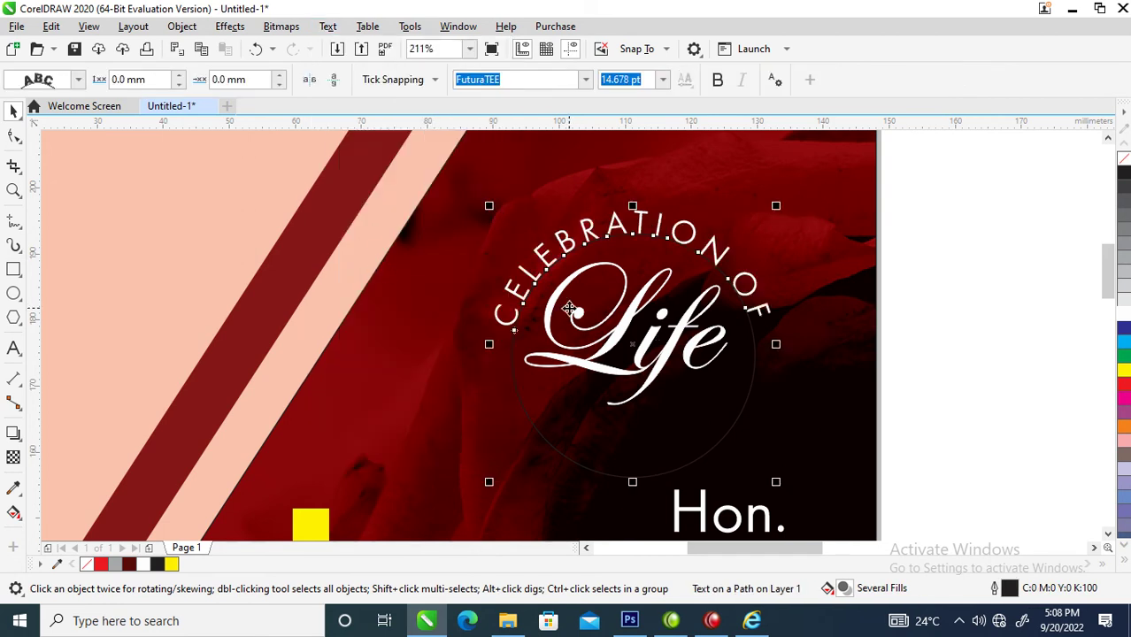
click(183, 27)
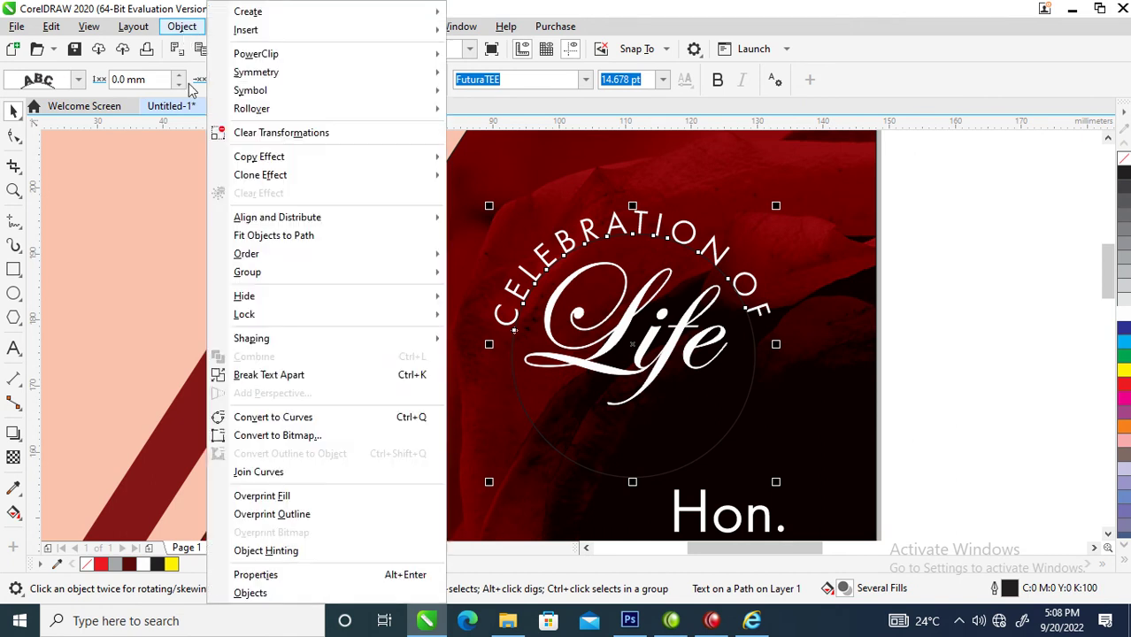
click(277, 375)
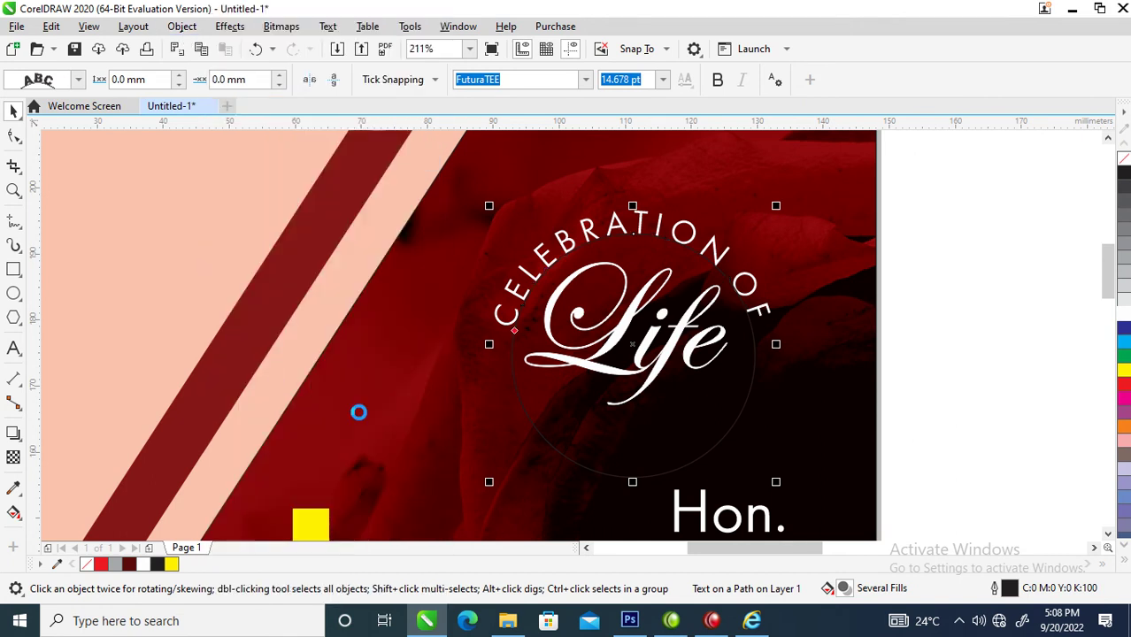
Shrink the circle to about 33.3 mm, give it a white outline and lower "Life" slightly inside it.
click(960, 290)
click(744, 363)
drag(760, 227, 760, 239)
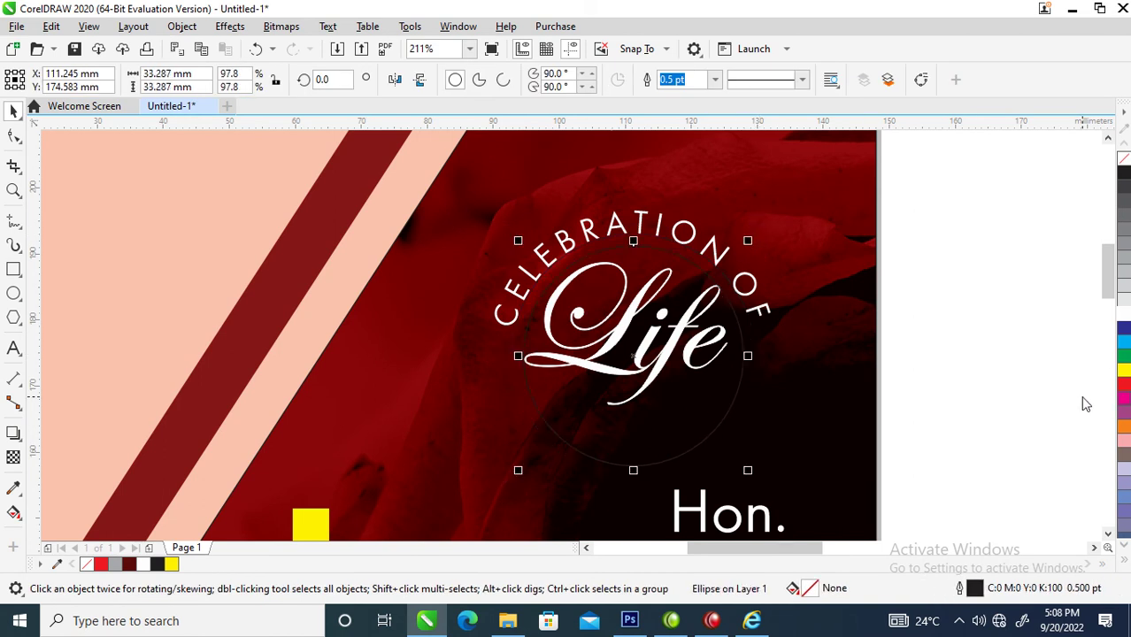
right_click(1126, 316)
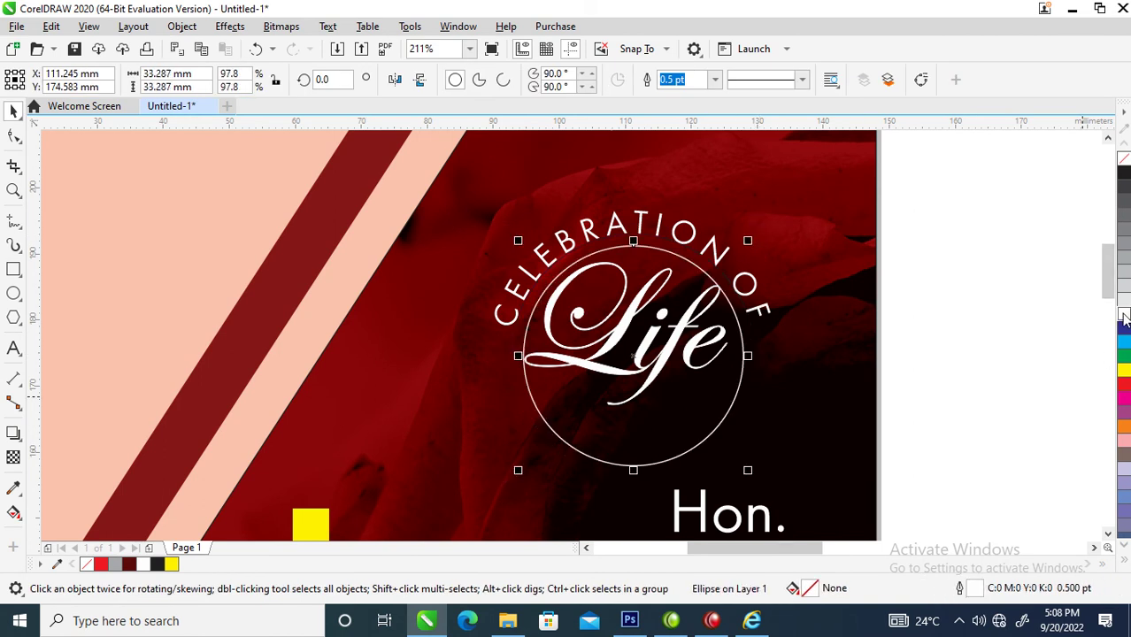
drag(680, 350, 684, 371)
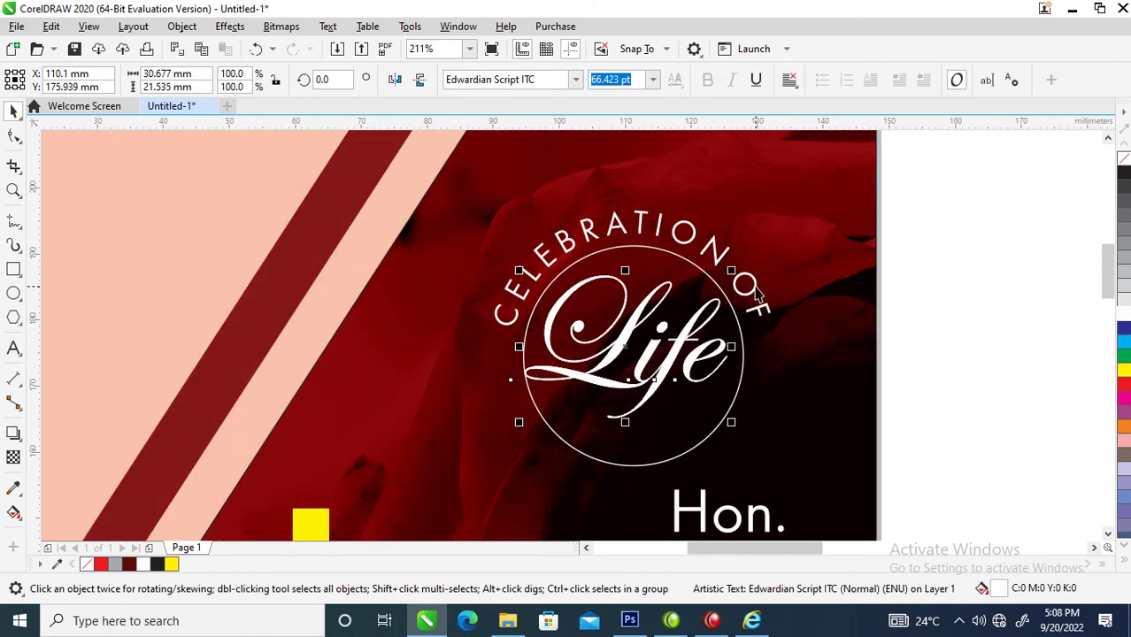
Convert the circle around "Life" to curves, break it at its bottom node and delete the lower half.
click(745, 347)
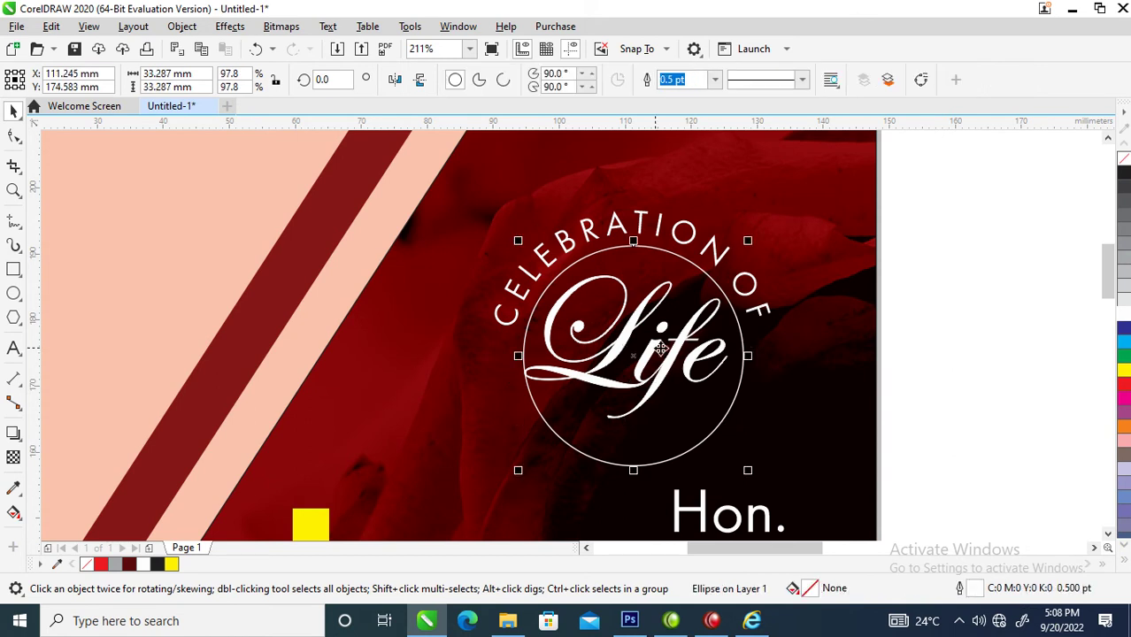
right_click(682, 277)
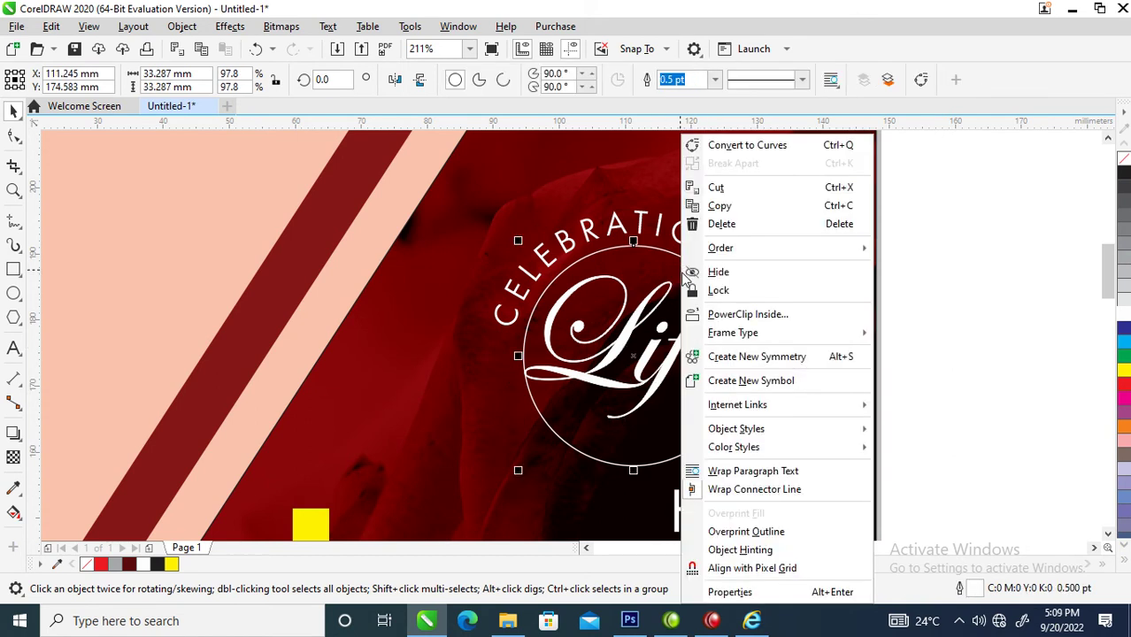
click(742, 147)
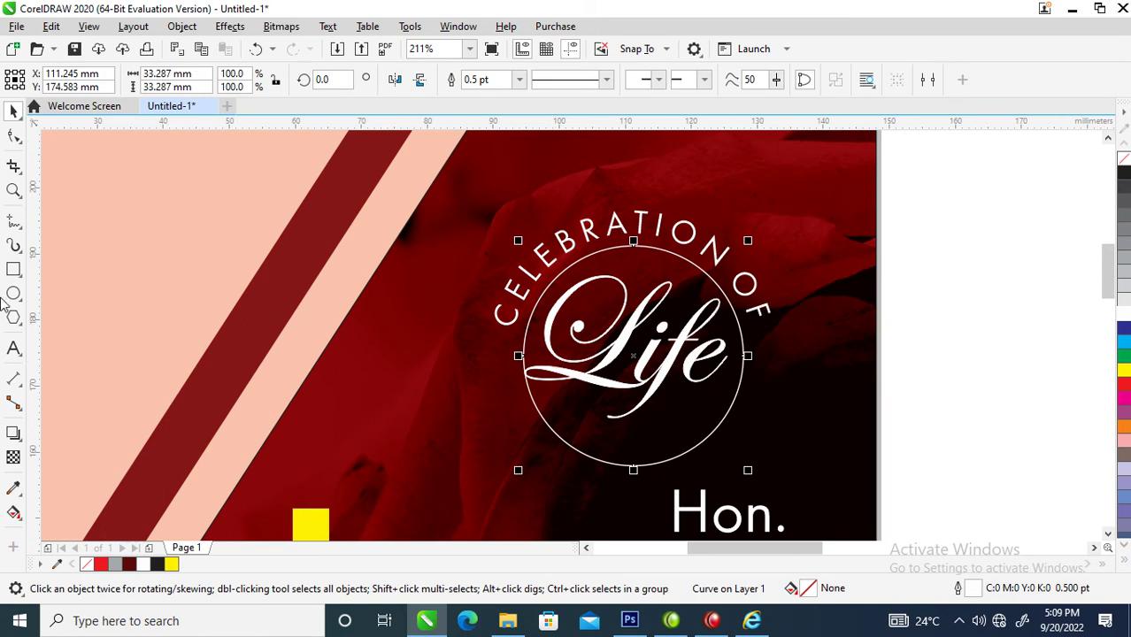
click(13, 137)
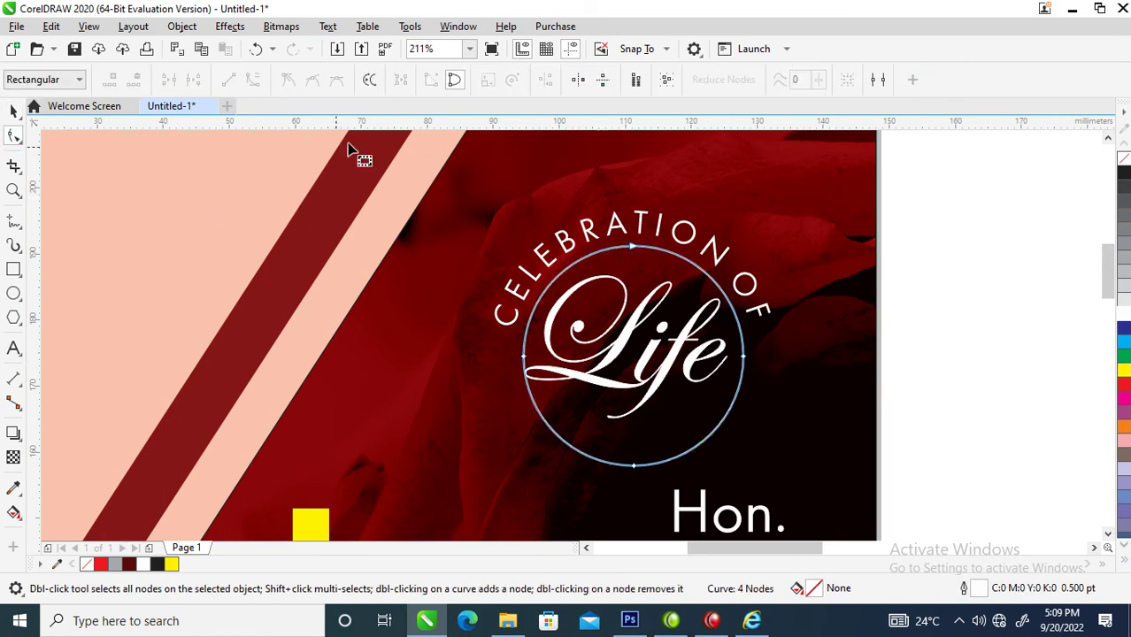
click(653, 249)
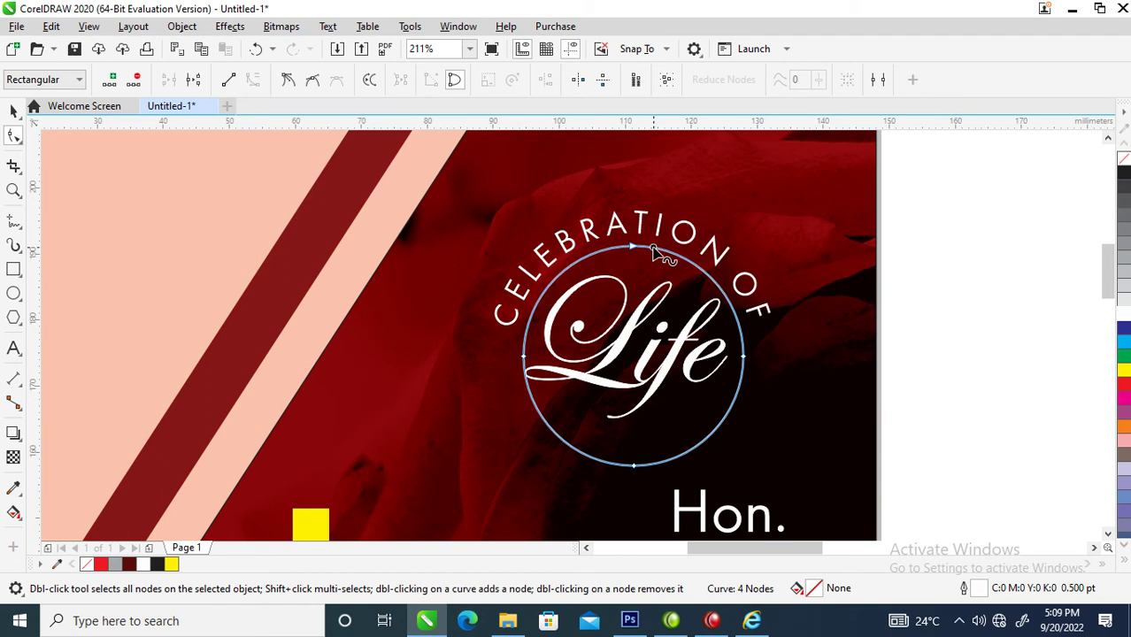
click(635, 468)
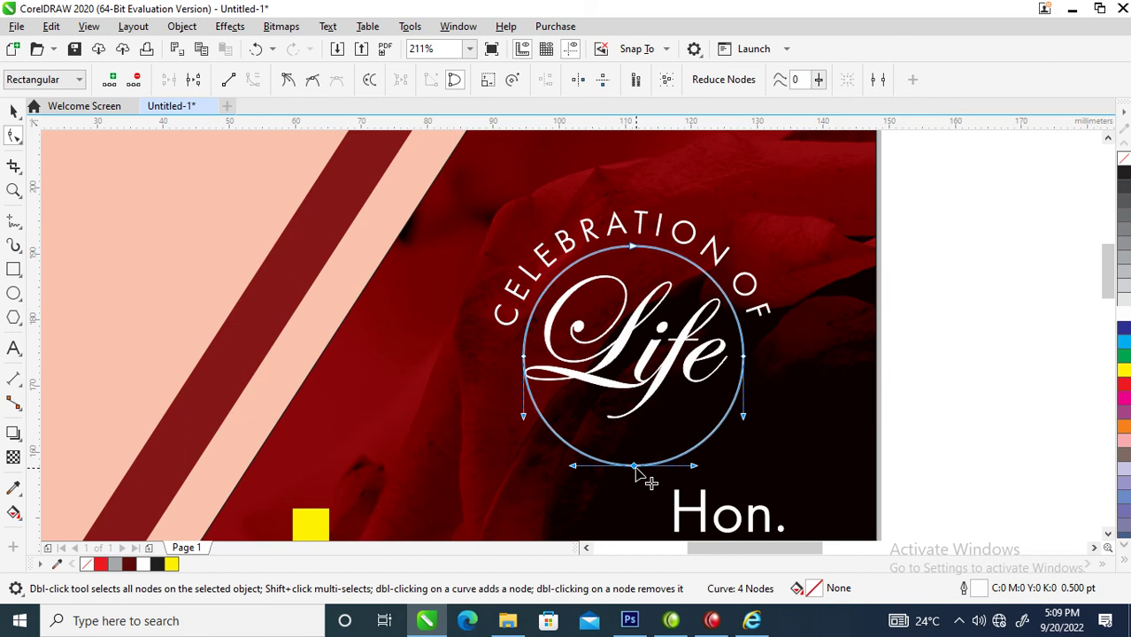
click(193, 81)
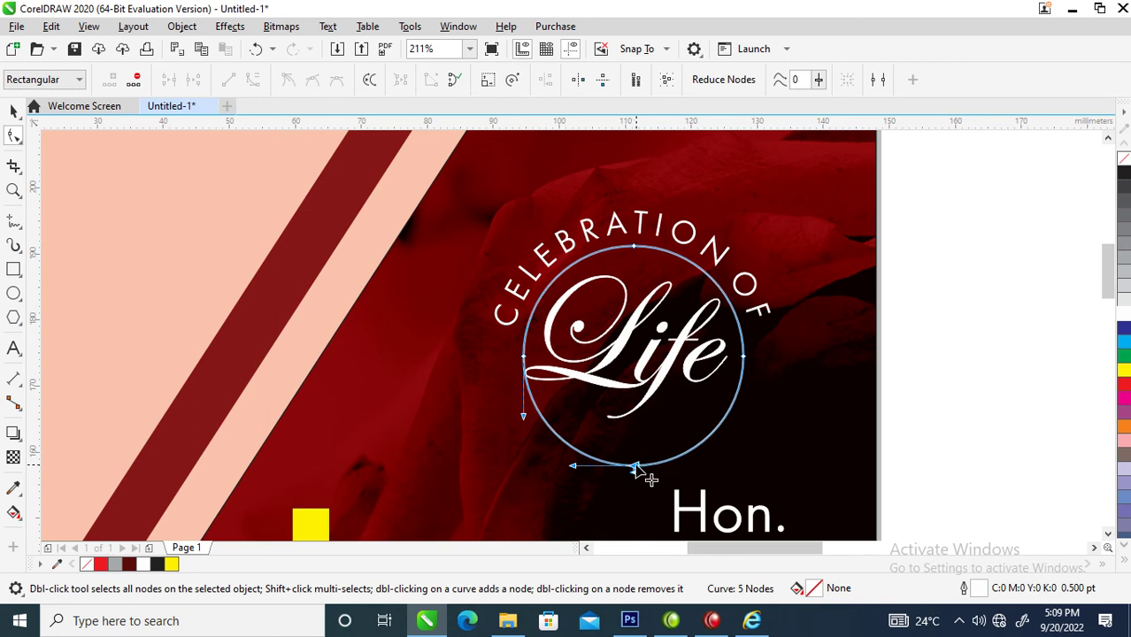
key(Delete)
key(Delete)
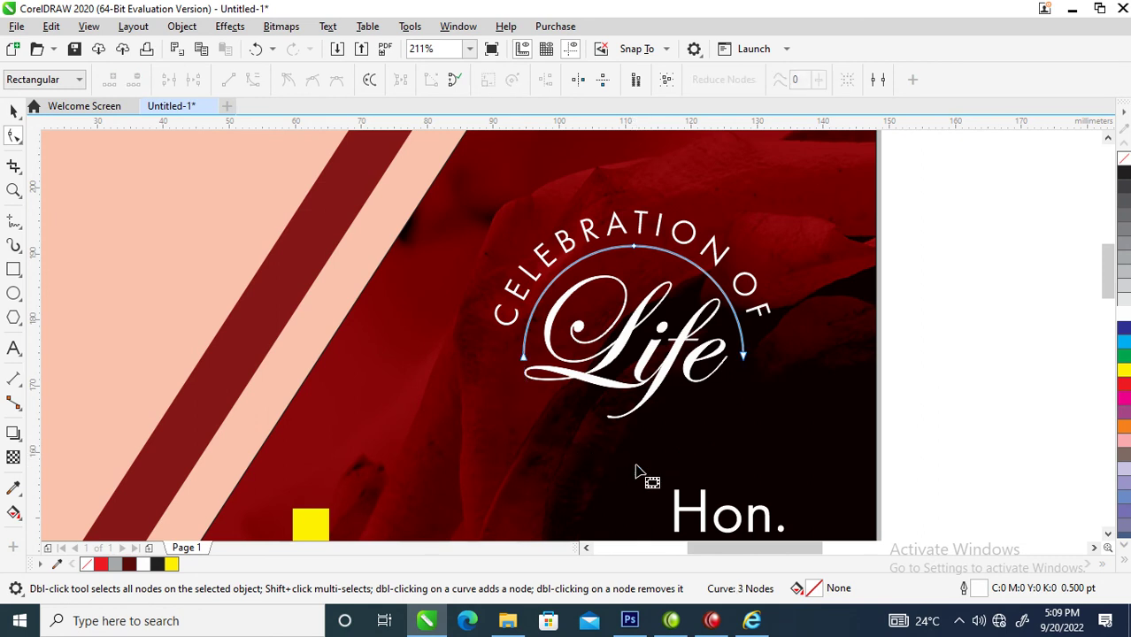
key(space)
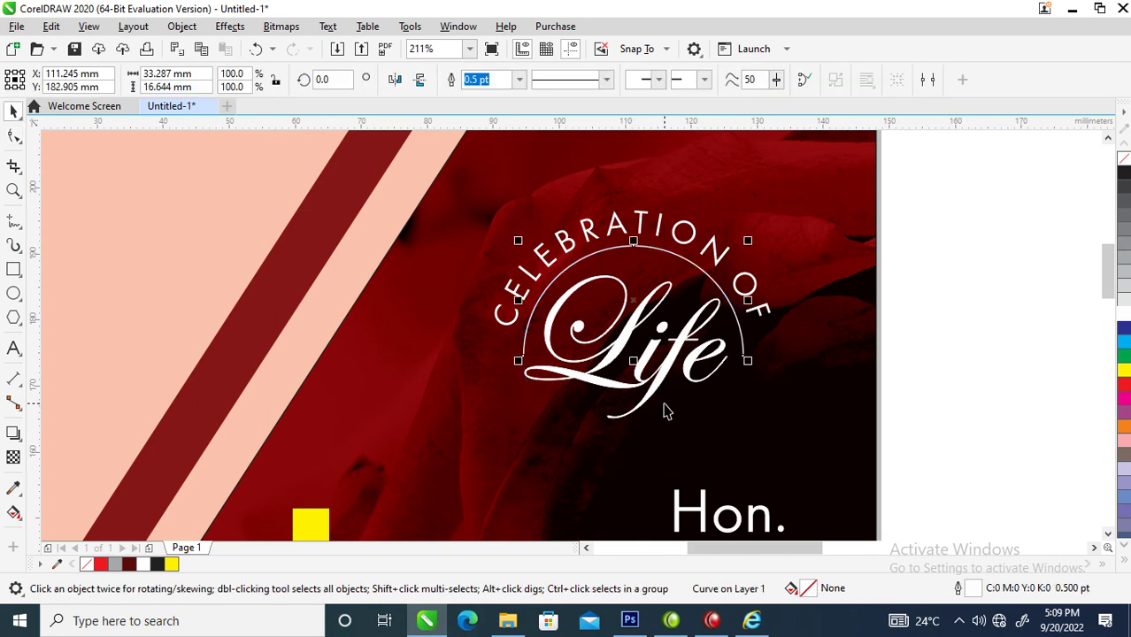
Set the outline width of the arc over "Life" to 2 pt.
key(F12)
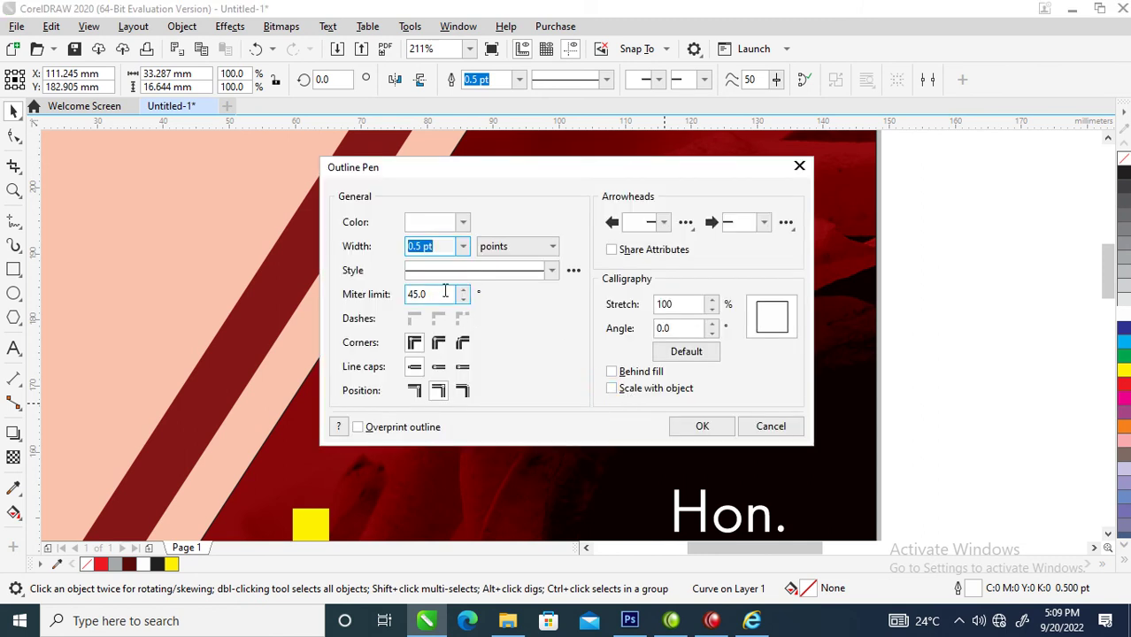
text(2)
click(692, 426)
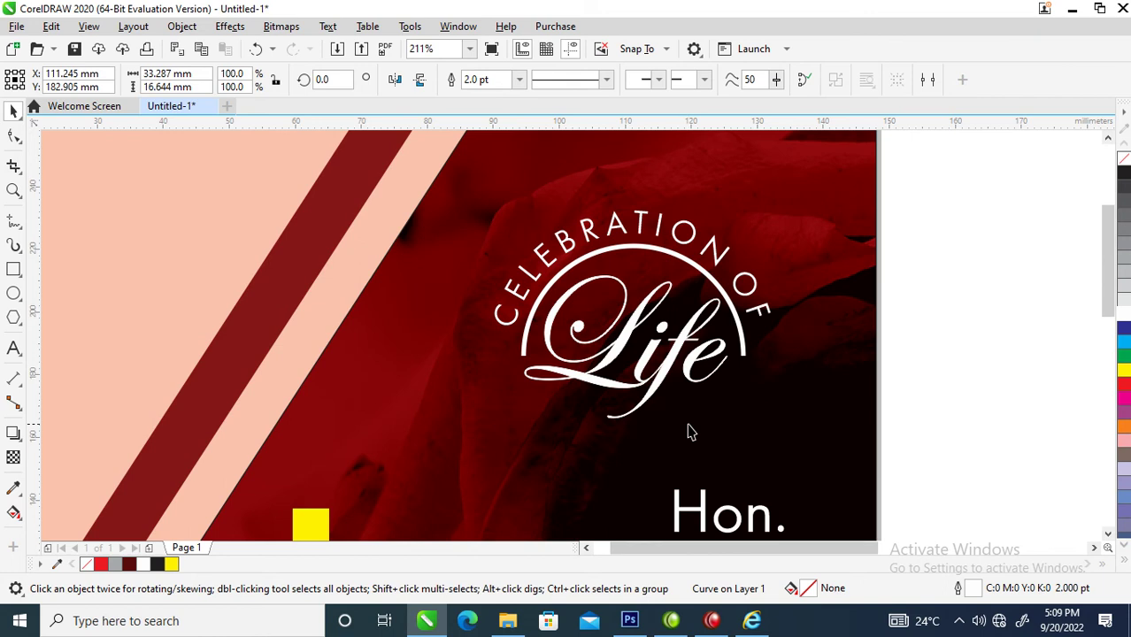
scroll(688, 431, down, 5)
key(z)
drag(404, 316, 741, 500)
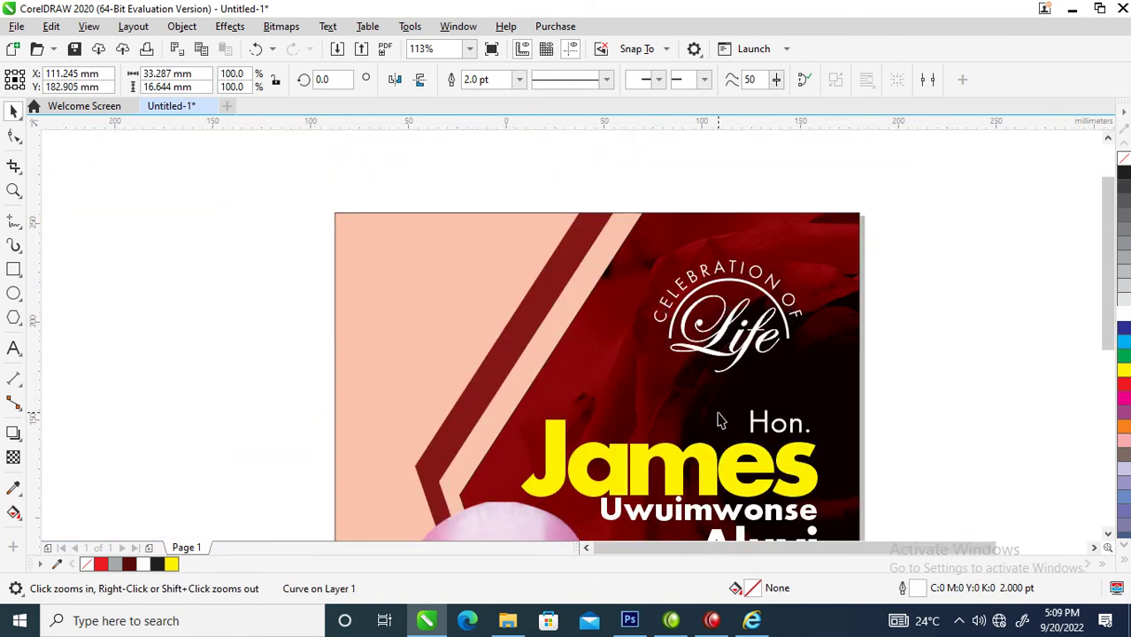
Place "COURTESY: CHILDREN" in the peach area below the rose band, sized to about 14.1 pt and roughly 45.1 mm wide.
scroll(719, 419, down, 4)
drag(519, 312, 647, 403)
mouse_move(656, 420)
mouse_down()
mouse_move(662, 457)
mouse_move(644, 476)
mouse_move(632, 467)
mouse_move(664, 450)
mouse_move(646, 444)
mouse_move(669, 427)
mouse_move(664, 412)
mouse_up()
key(z)
drag(447, 299, 788, 470)
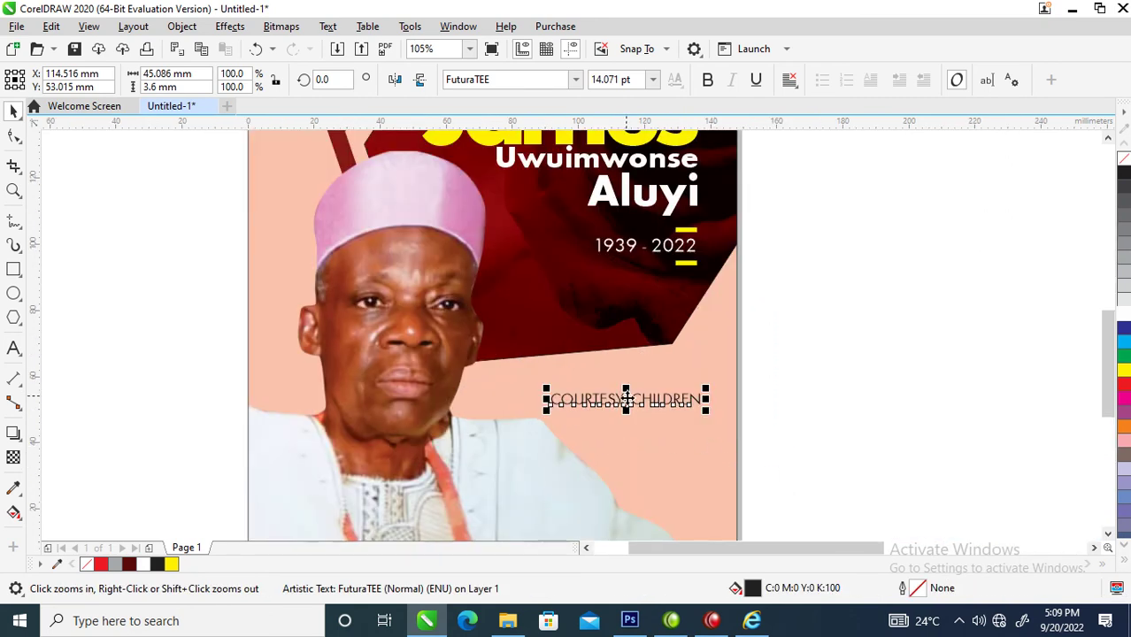
Split "COURTESY: CHILDREN" into two separate lines below the band's right end and shrink "COURTESY:" to about 9.4 pt.
double_click(626, 401)
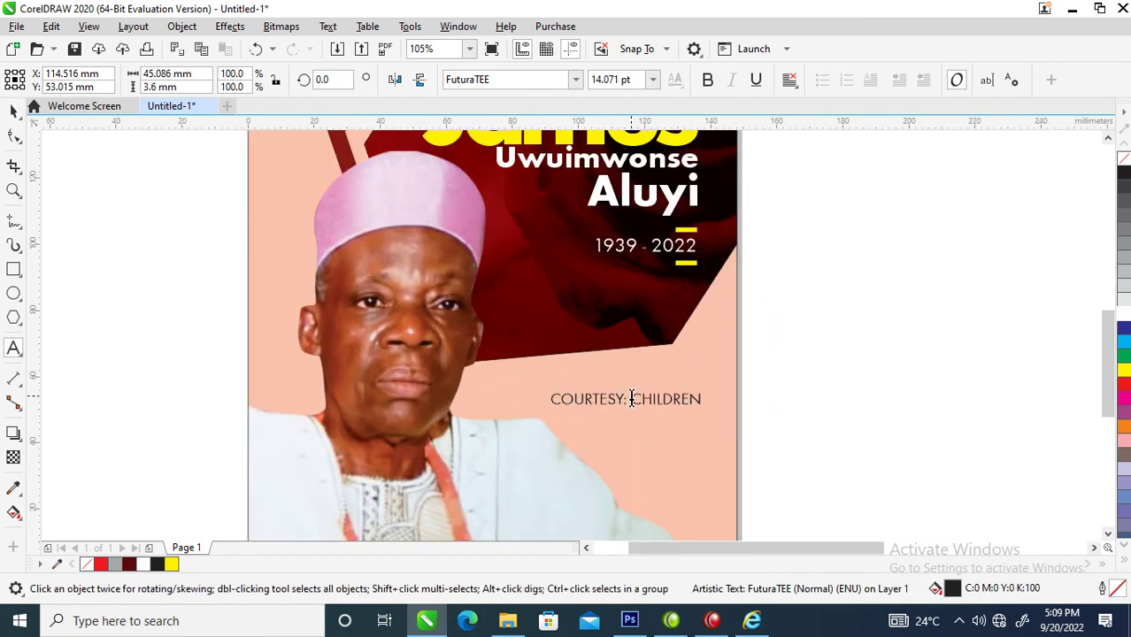
key(Return)
key(ctrl+space)
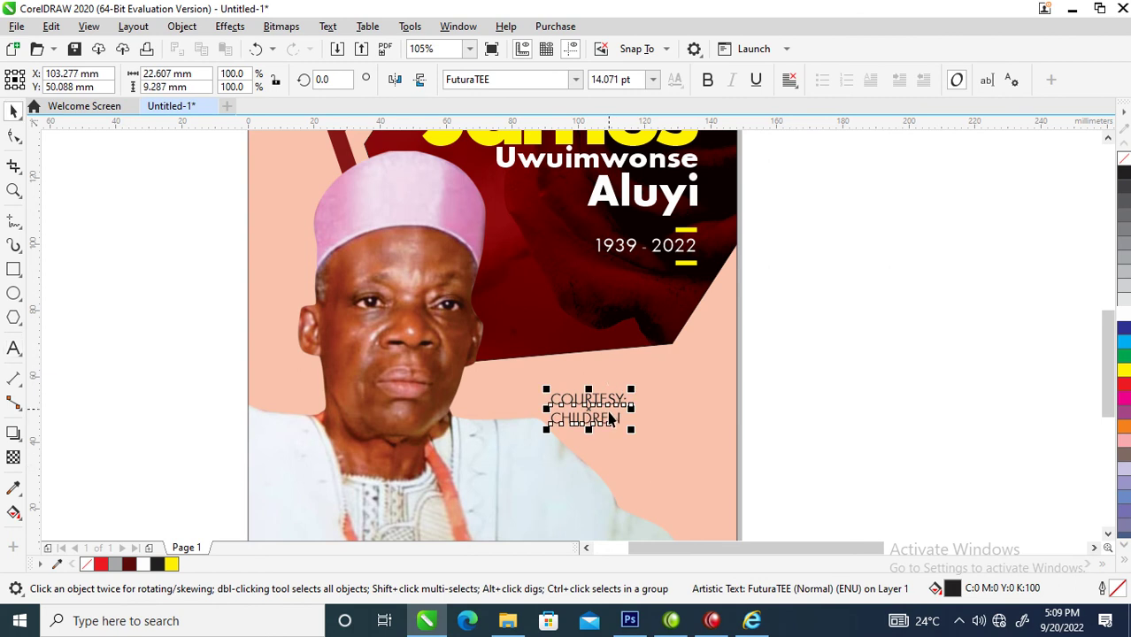
drag(616, 398, 688, 406)
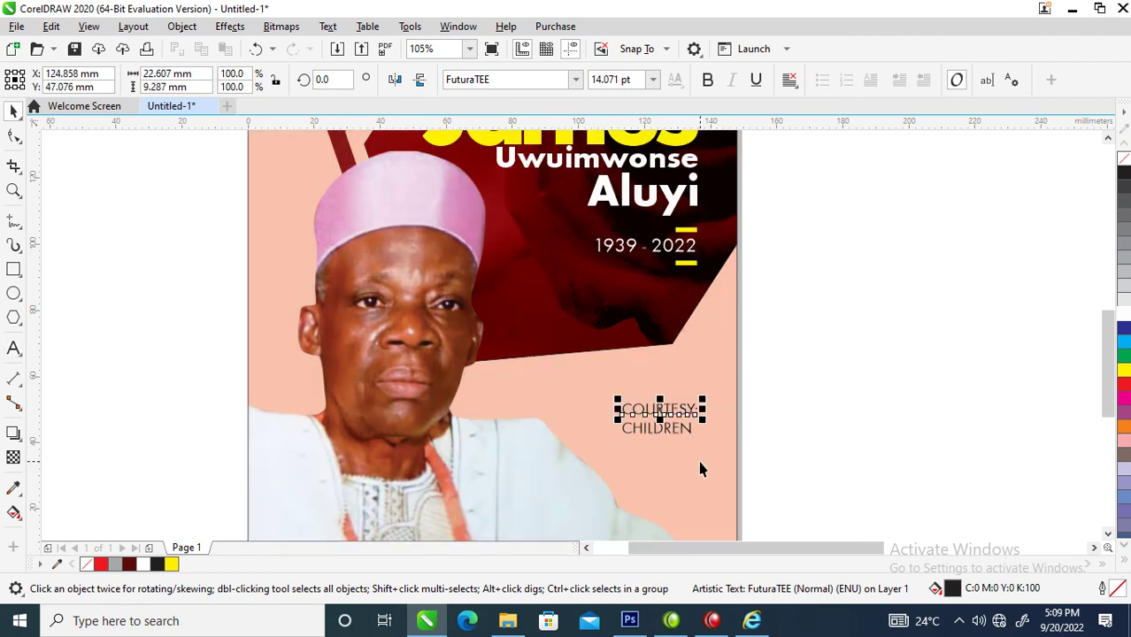
drag(611, 400, 641, 388)
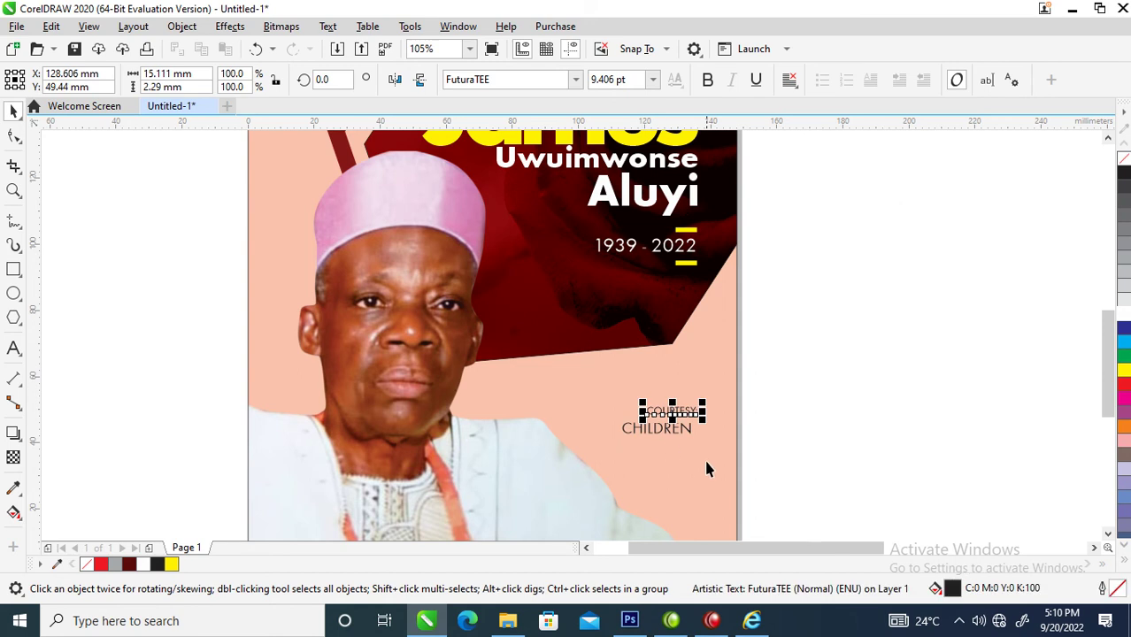
Make "CHILDREN" bold and align its right edge with "COURTESY:".
click(693, 439)
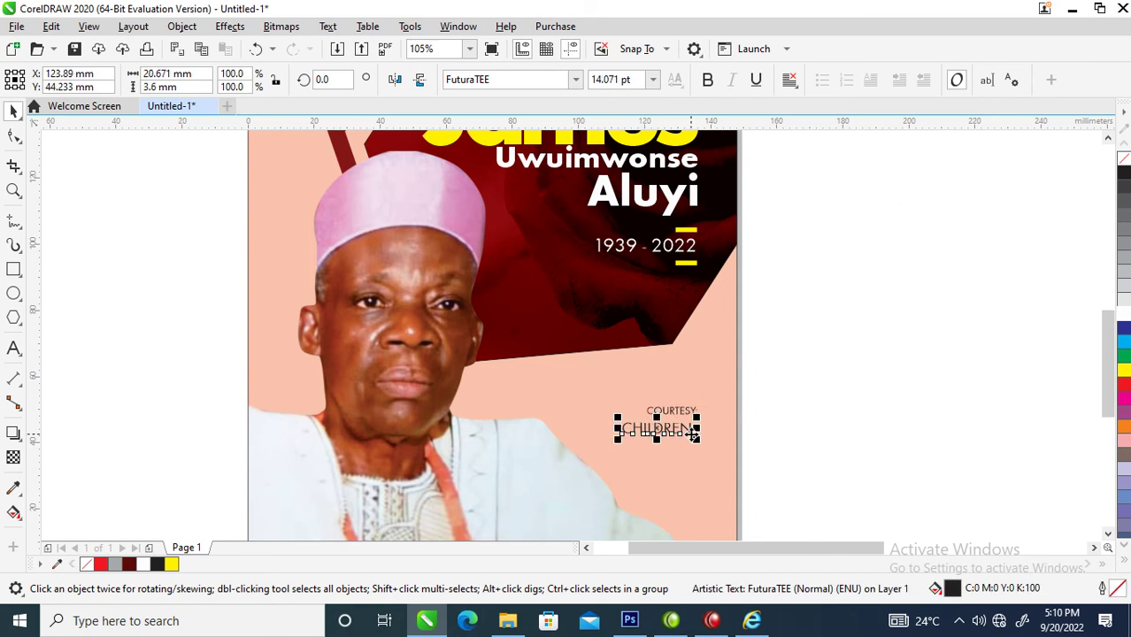
click(707, 80)
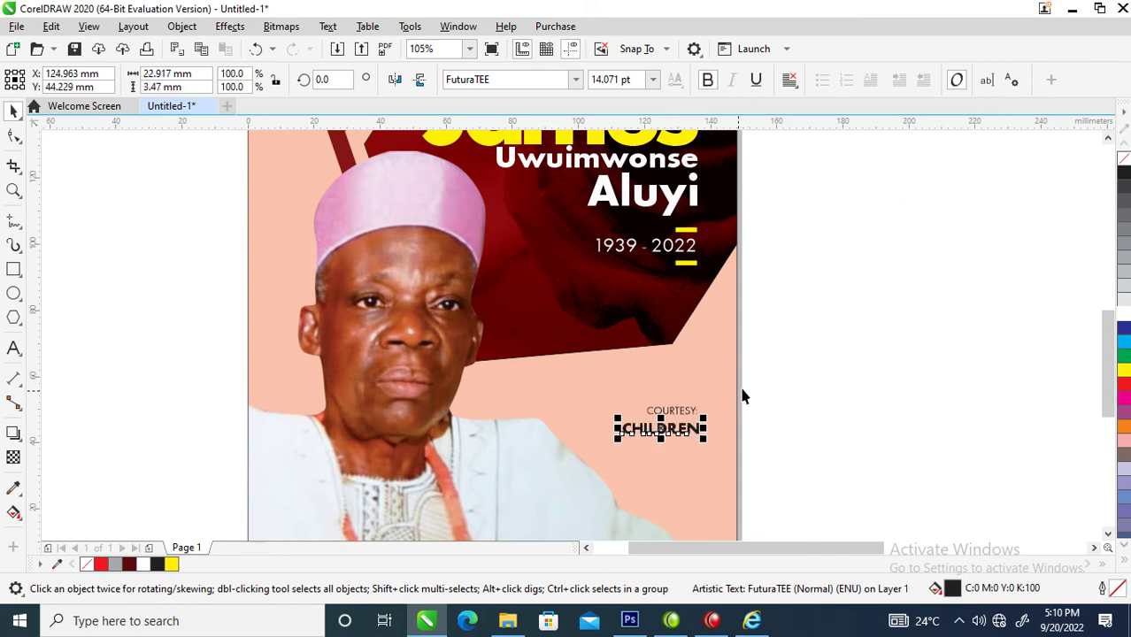
shift+click(696, 413)
key(e)
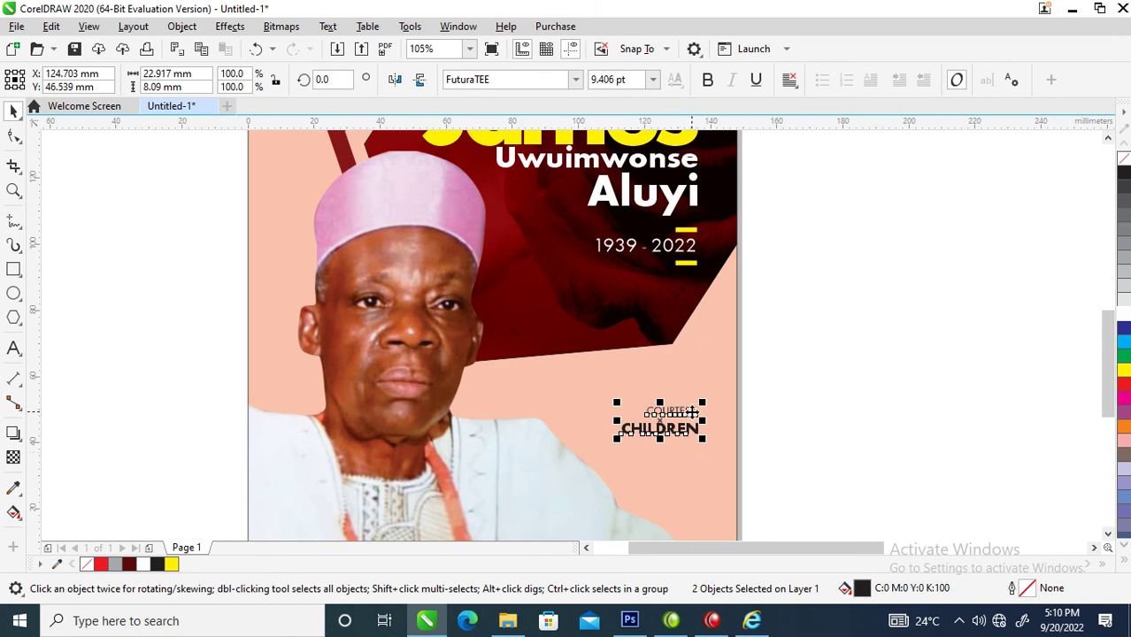
Move the two-line courtesy credit straight down near the cover's lower-right corner, centred at about Y 17.8 mm.
scroll(696, 414, down, 4)
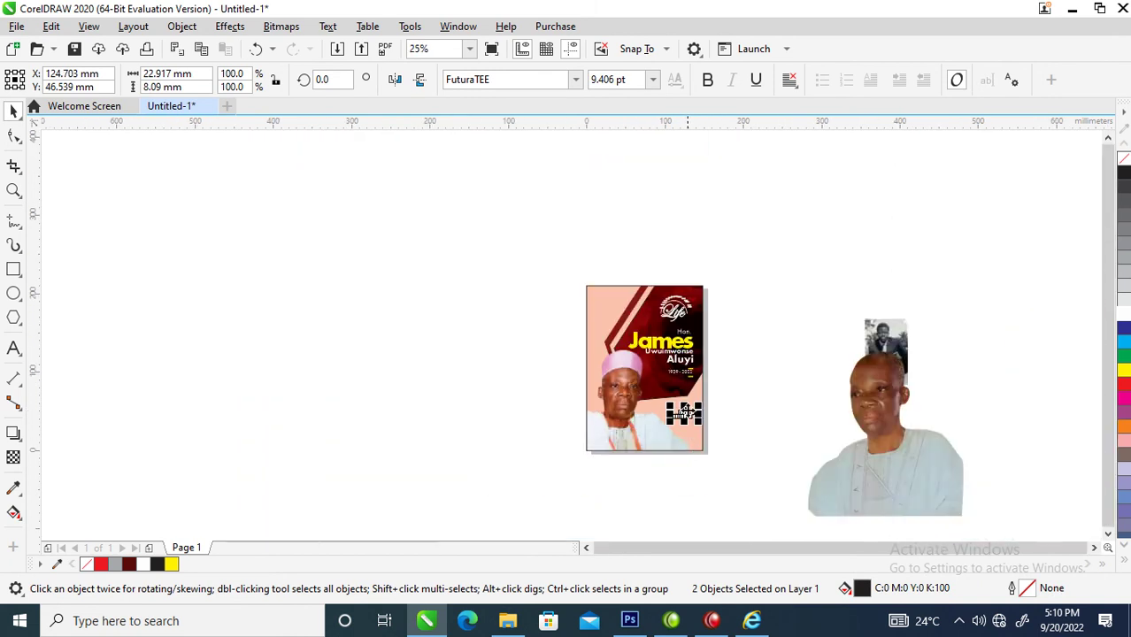
key(z)
drag(506, 222, 711, 435)
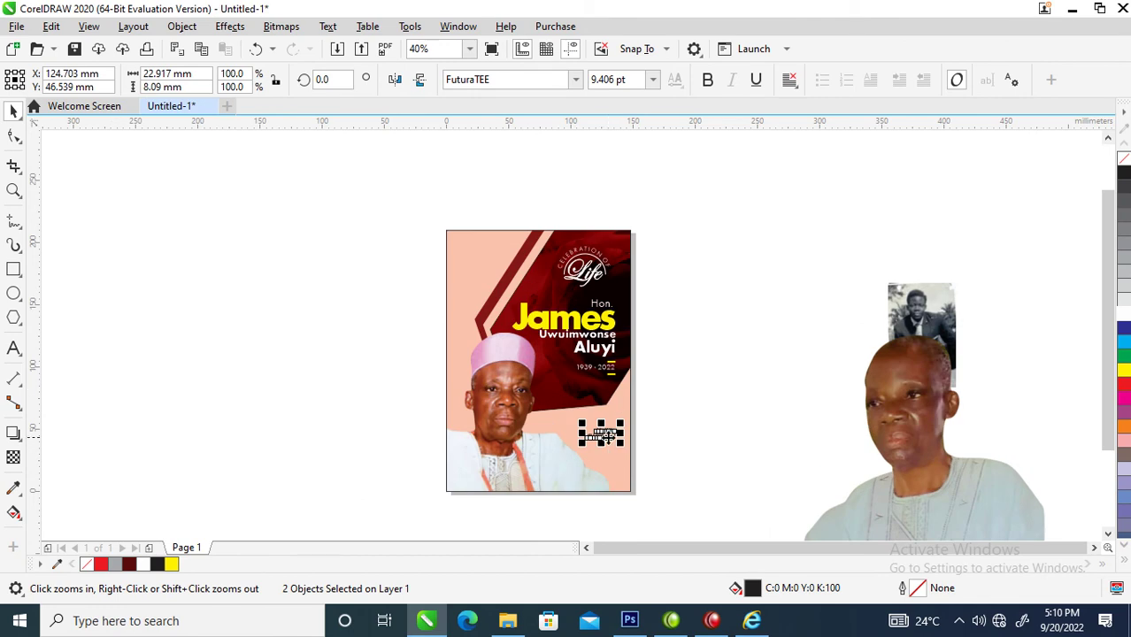
drag(601, 435, 601, 480)
key(z)
drag(484, 396, 687, 493)
drag(662, 419, 662, 399)
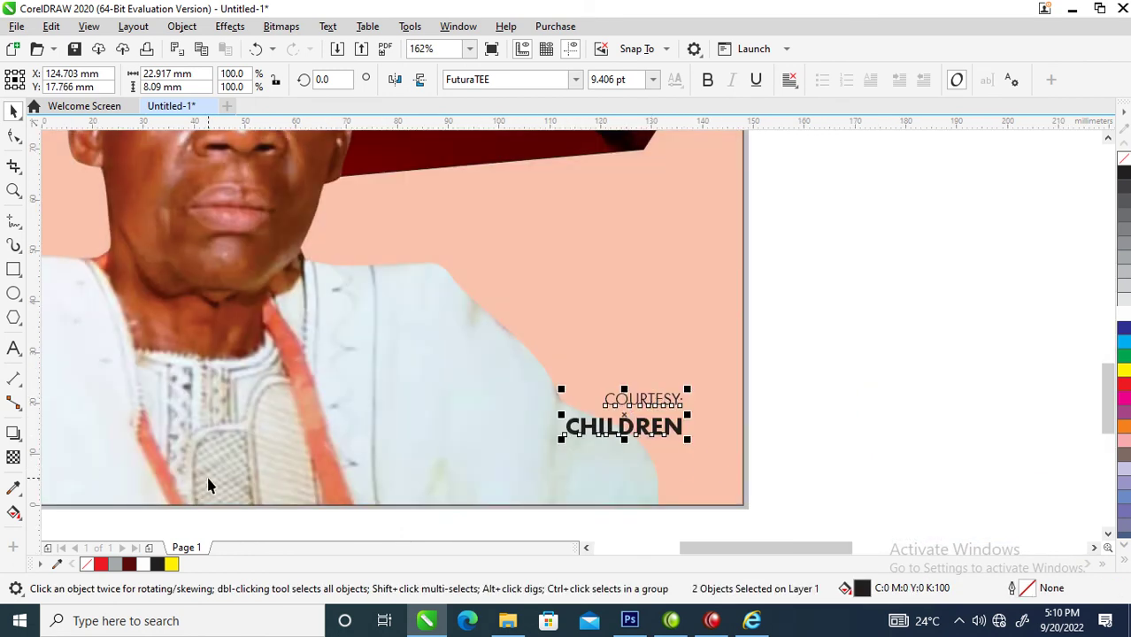
Draw a horizontal line about 23.8 mm long beneath "CHILDREN" and tighten the gaps between "COURTESY:", "CHILDREN" and the line.
click(14, 221)
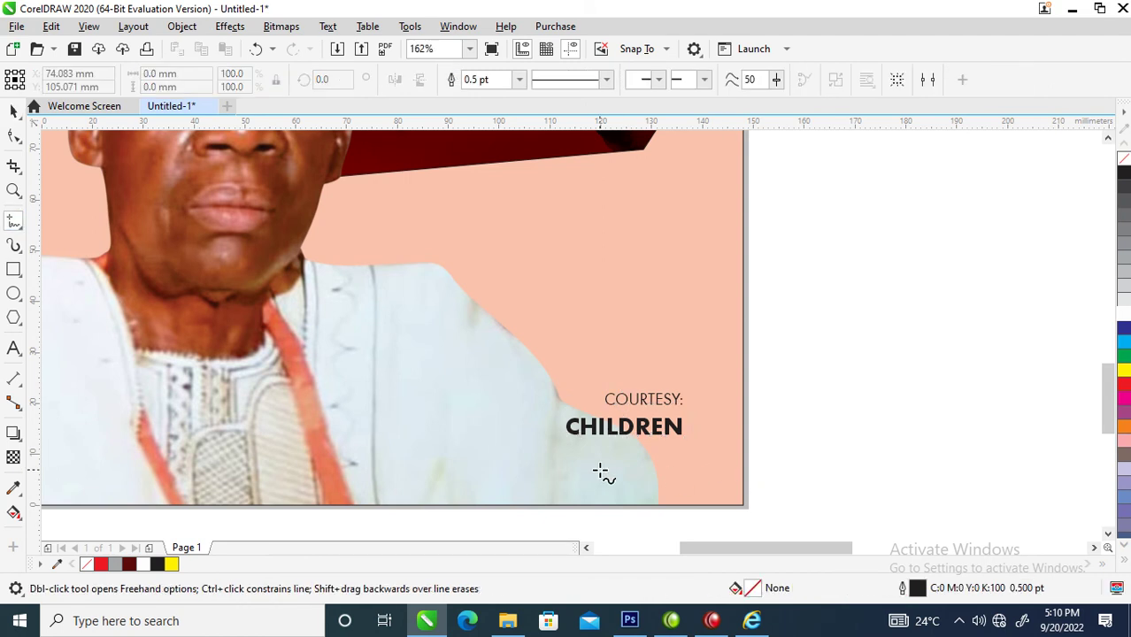
click(567, 452)
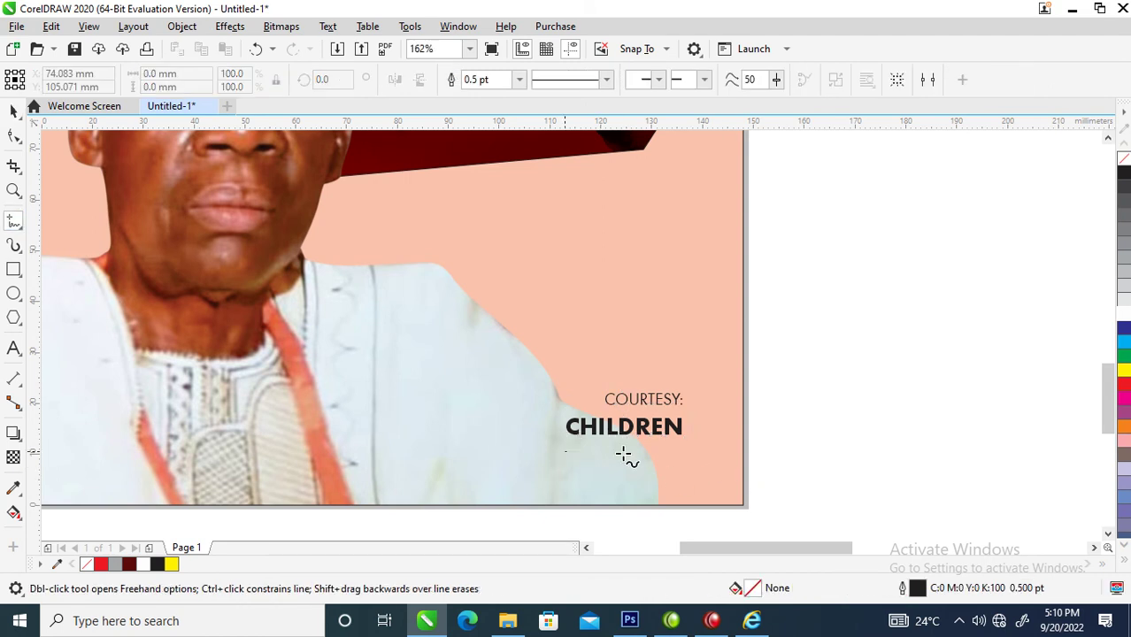
click(687, 453)
key(space)
drag(669, 400, 670, 409)
drag(677, 457, 677, 457)
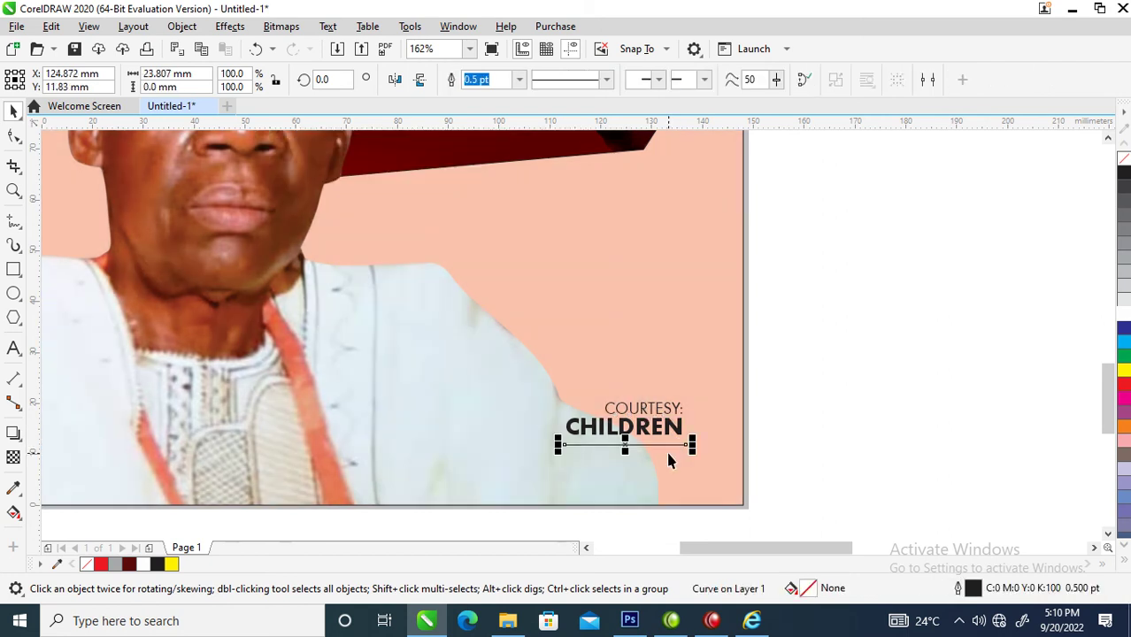
Set the line's outline width to 1 pt and place a copy above "COURTESY:", shortened to about 13.4 mm.
key(F12)
text(1)
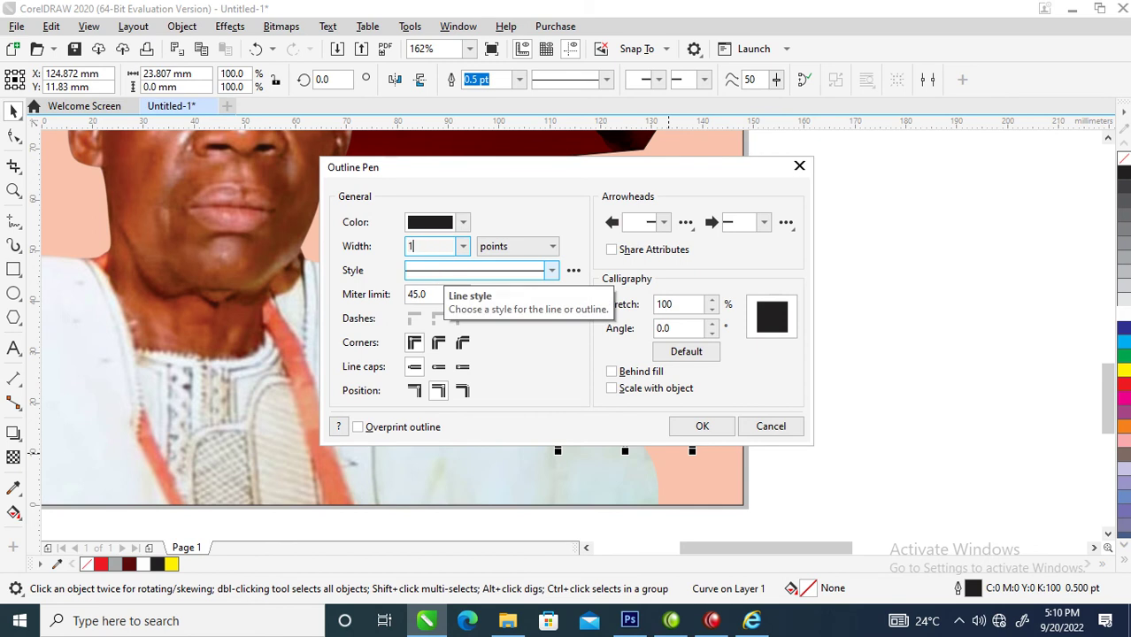
key(Return)
drag(659, 447, 659, 395)
drag(557, 391, 610, 390)
key(z)
scroll(812, 372, down, 5)
drag(676, 221, 836, 389)
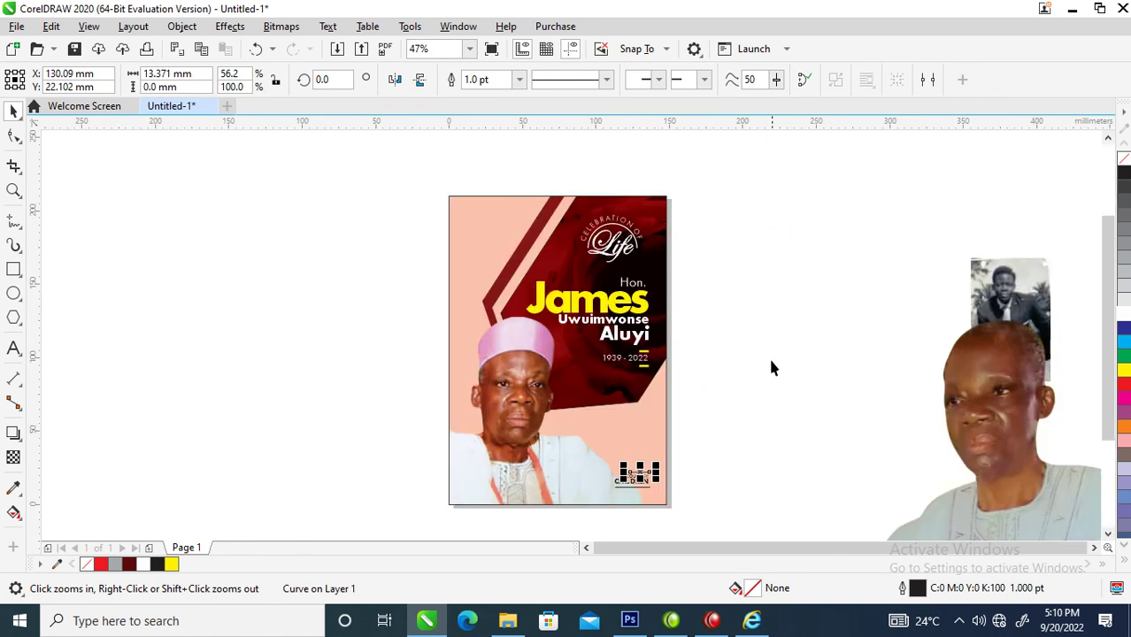
Tint the cover's peach background with red and dark red until its fill reaches C13 M60 Y60 K20.
key(space)
click(646, 407)
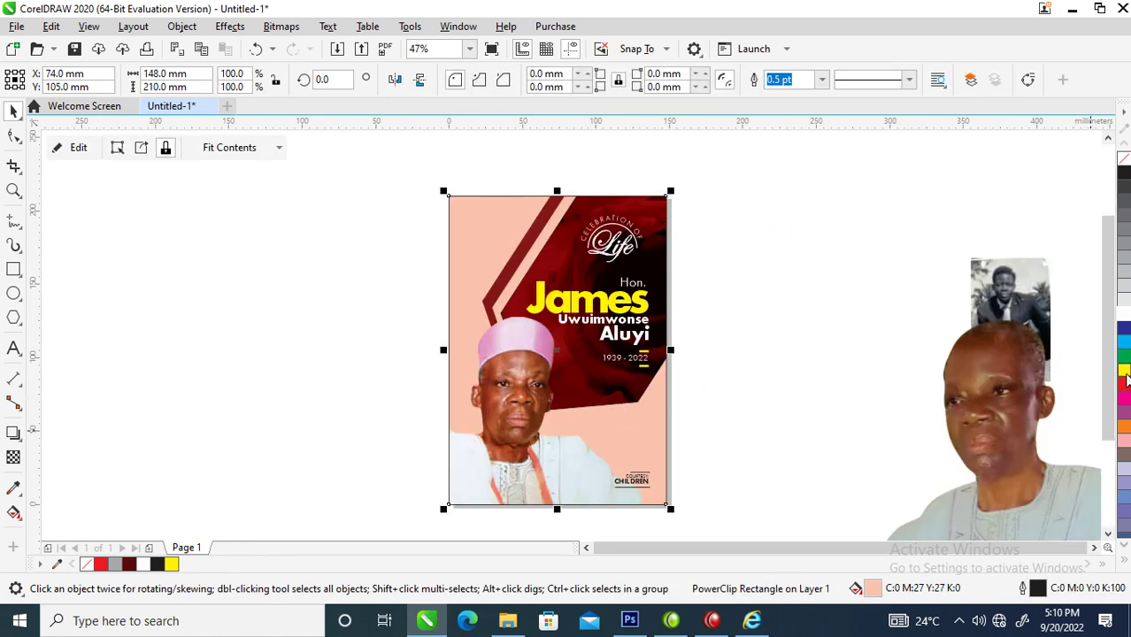
ctrl+click(1125, 381)
ctrl+click(1125, 381)
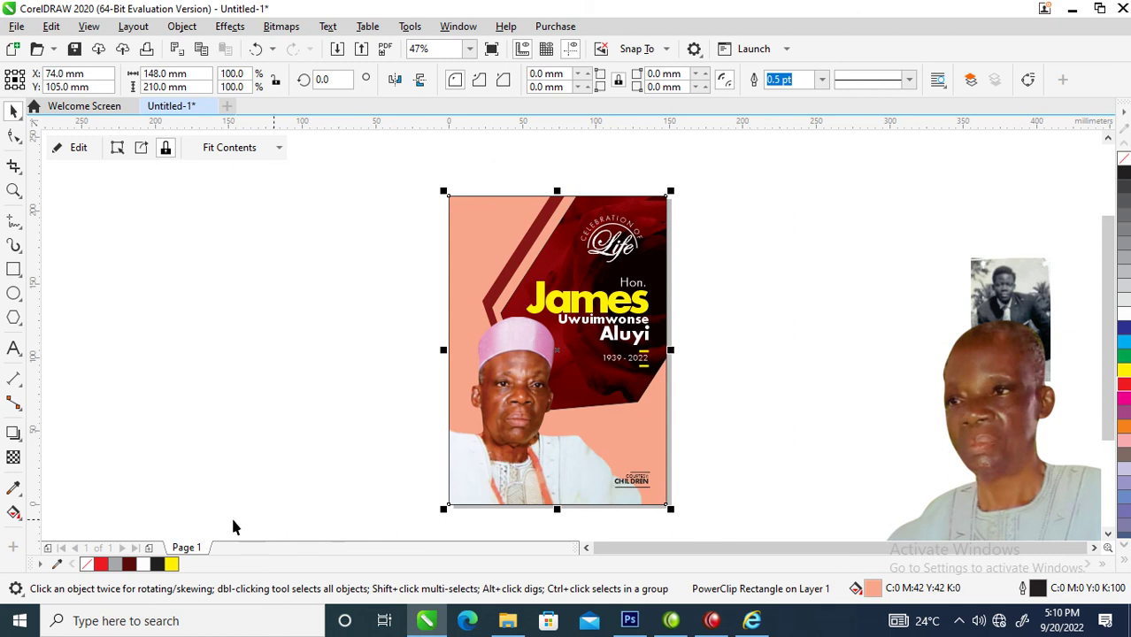
ctrl+click(129, 565)
ctrl+click(129, 565)
ctrl+click(129, 565)
ctrl+click(129, 565)
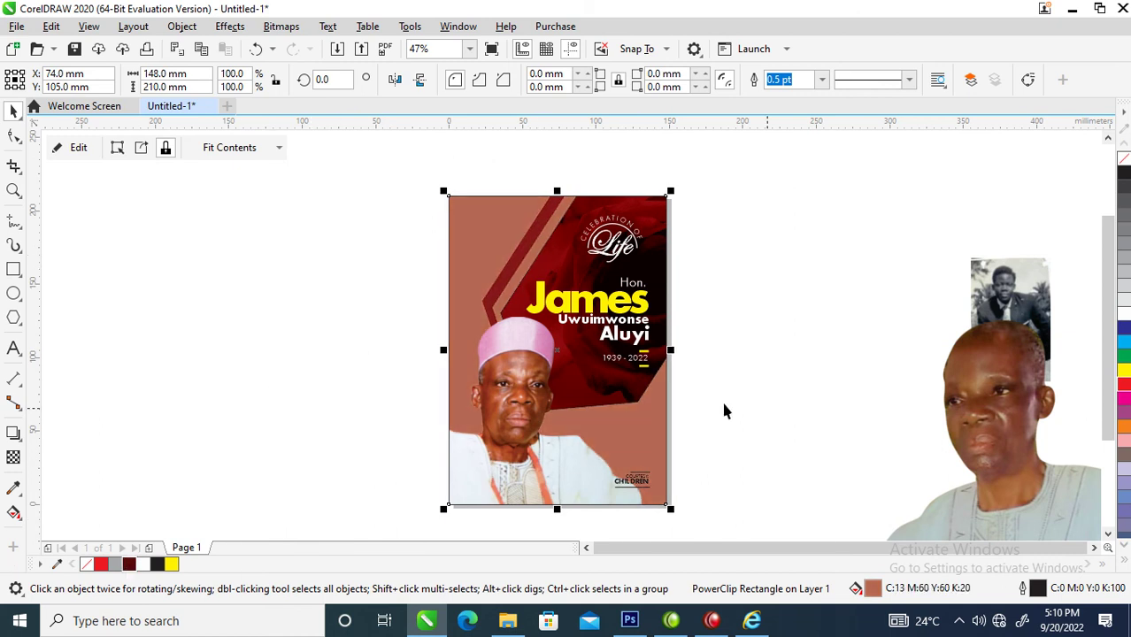
Create a horizontally mirrored copy of the cover page directly against its left edge.
click(778, 283)
click(666, 363)
drag(670, 350, 390, 374)
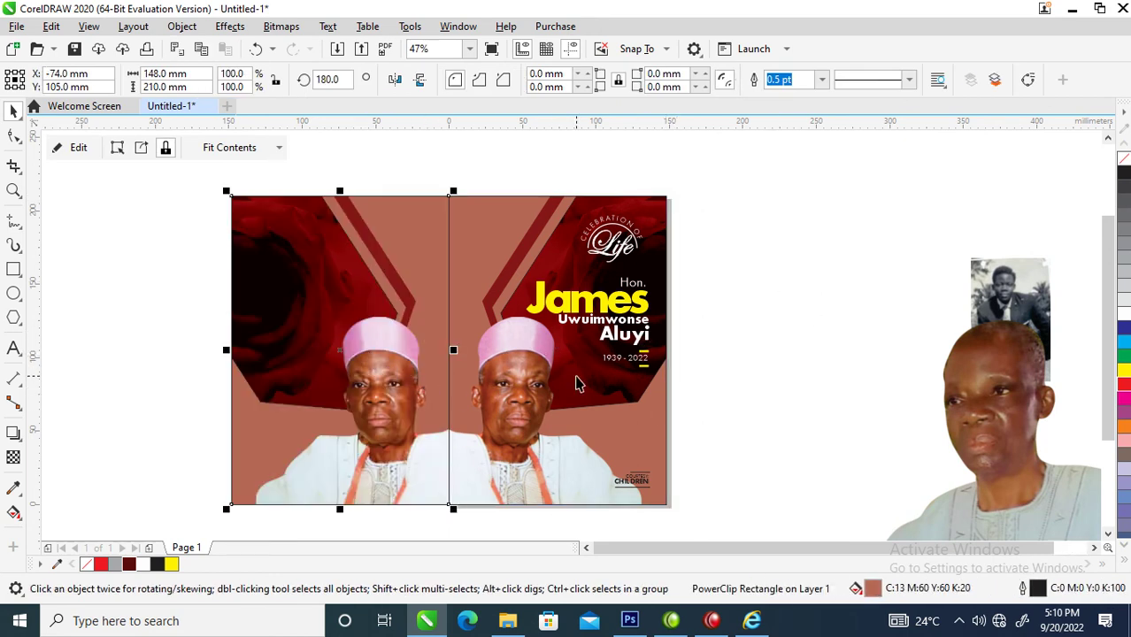
Enlarge the mirrored rose-band group on the back cover to about 336 × 412 mm and fully ungroup it.
ctrl+click(324, 282)
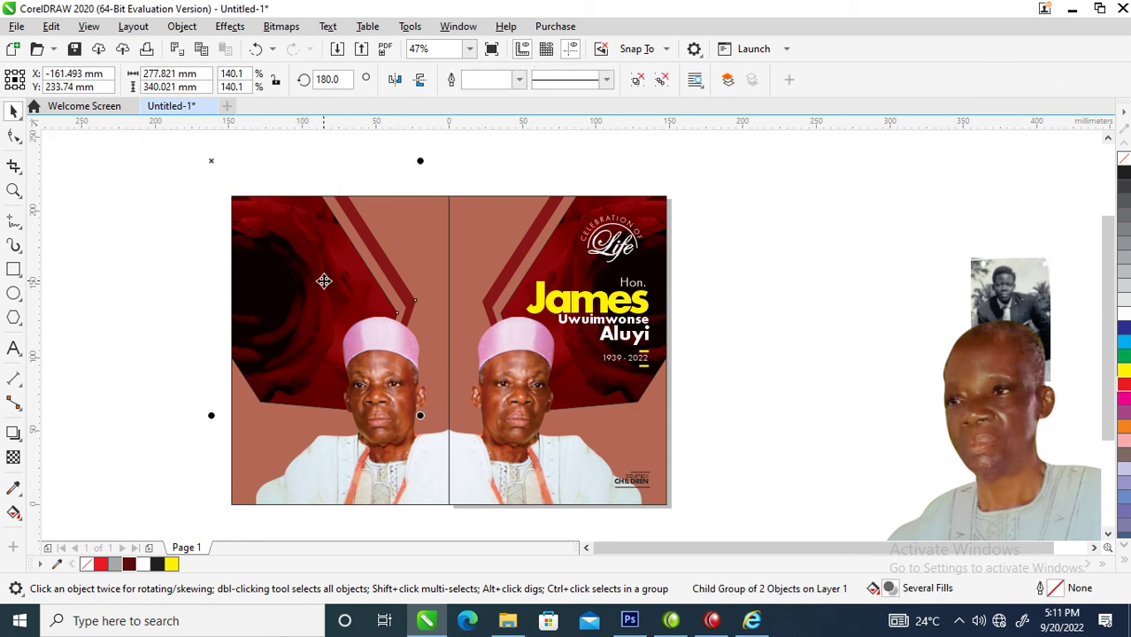
drag(420, 415, 537, 465)
scroll(349, 281, down, 2)
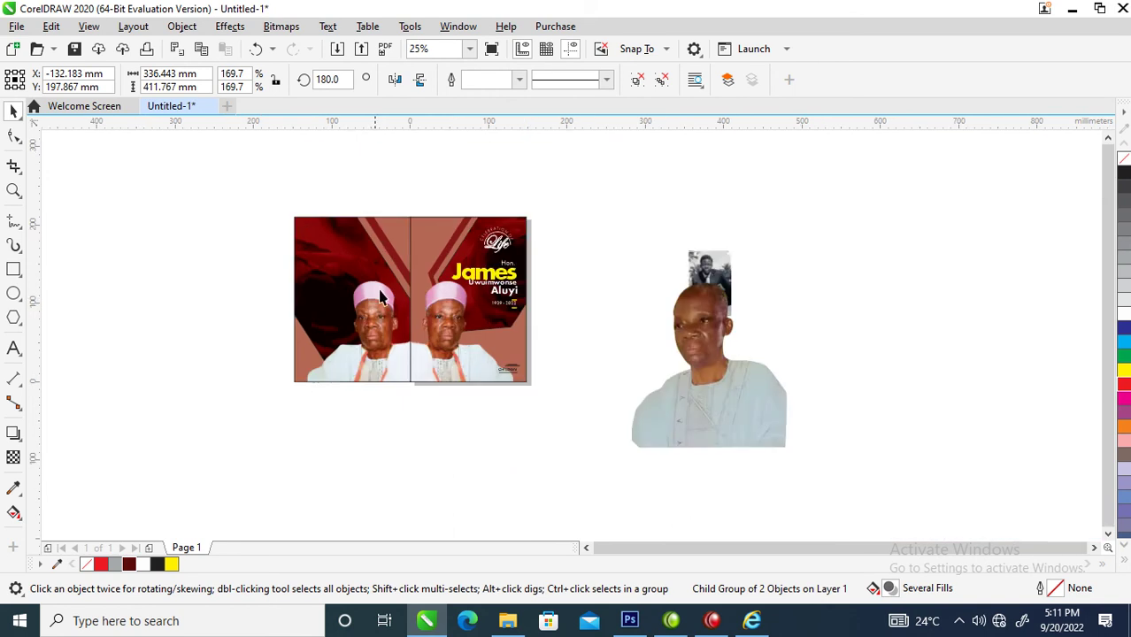
right_click(363, 271)
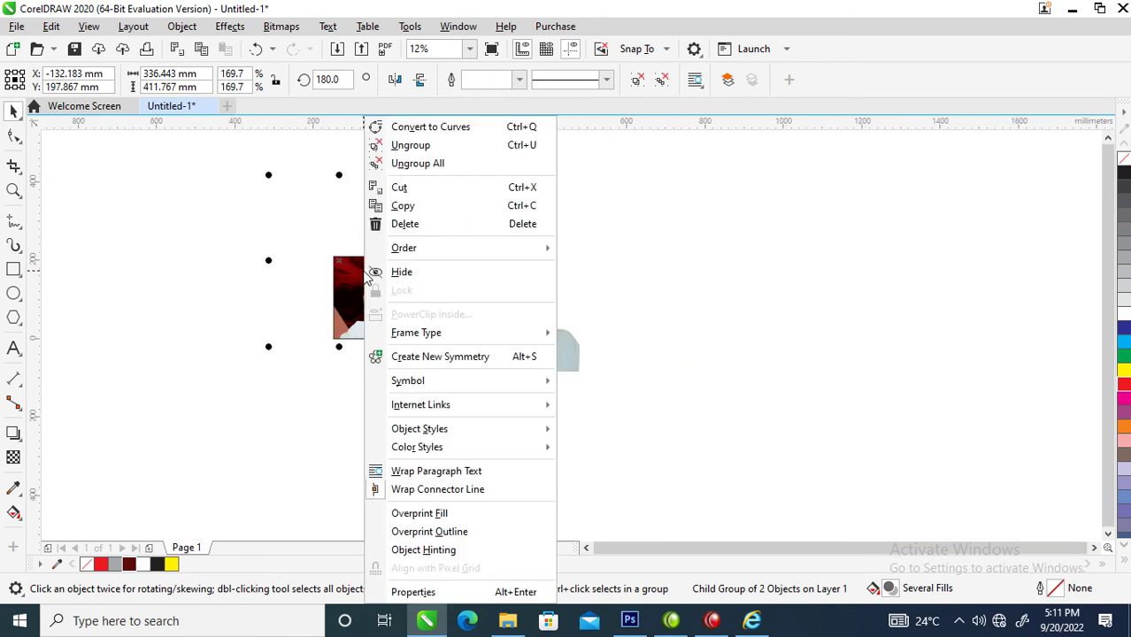
click(435, 164)
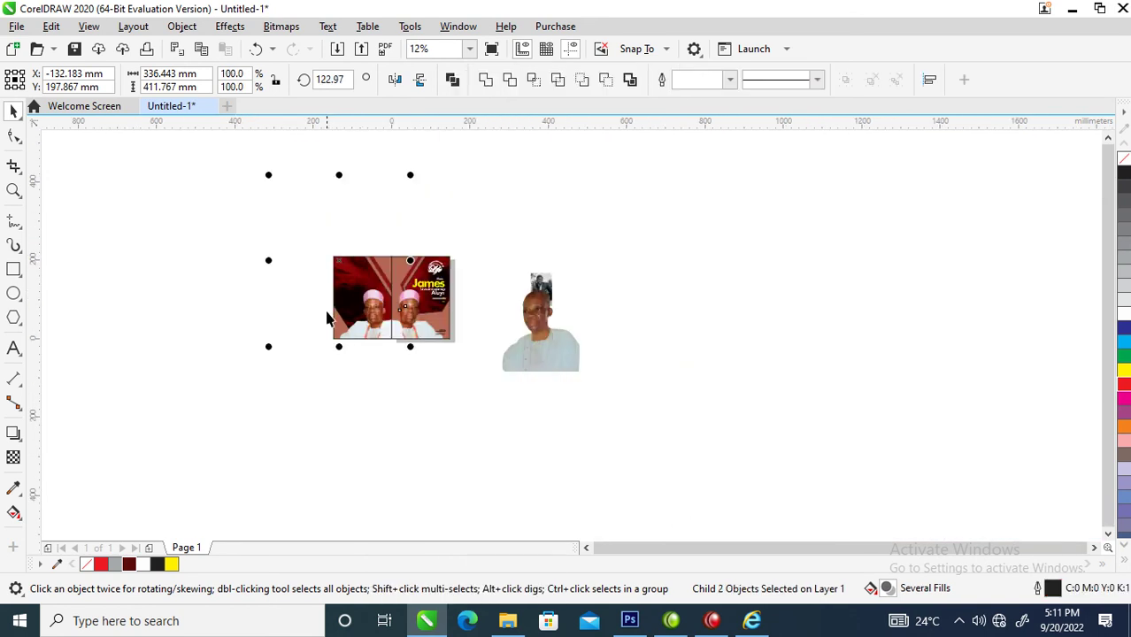
key(z)
drag(266, 232, 465, 330)
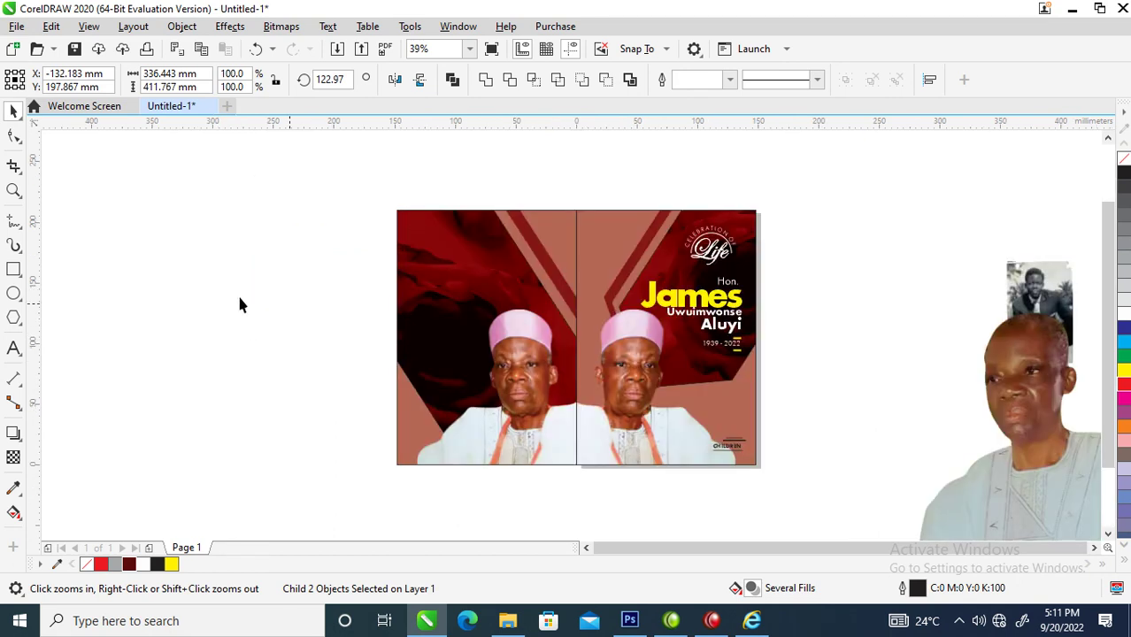
Extract the rose image from its PowerClip shape on the back cover and delete the leftover diagonal stripes.
click(457, 268)
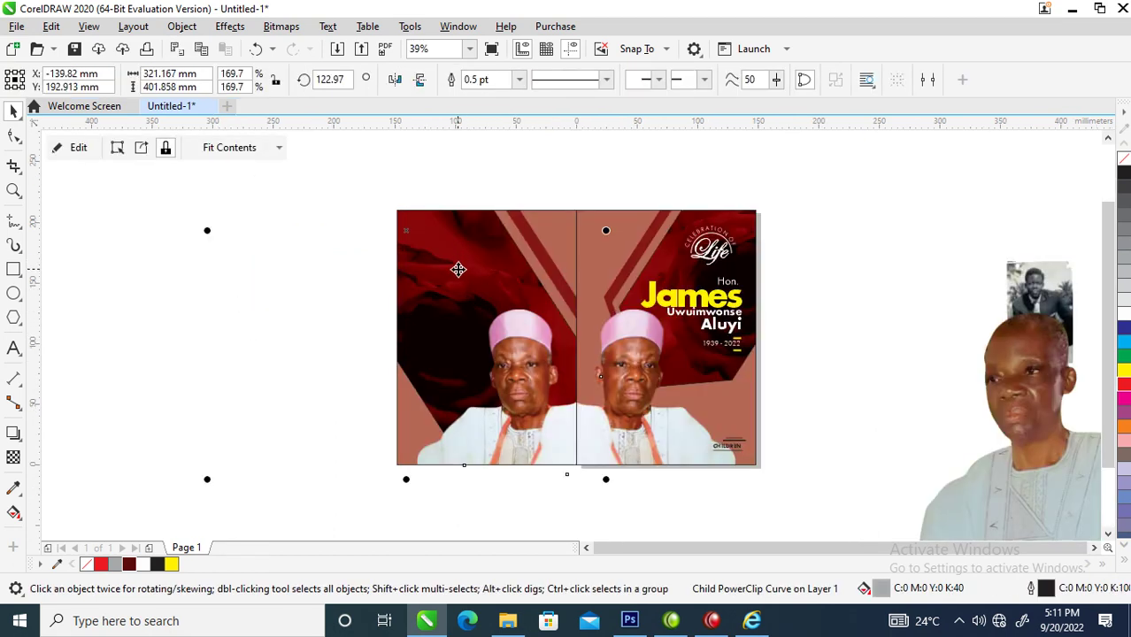
right_click(457, 262)
click(497, 95)
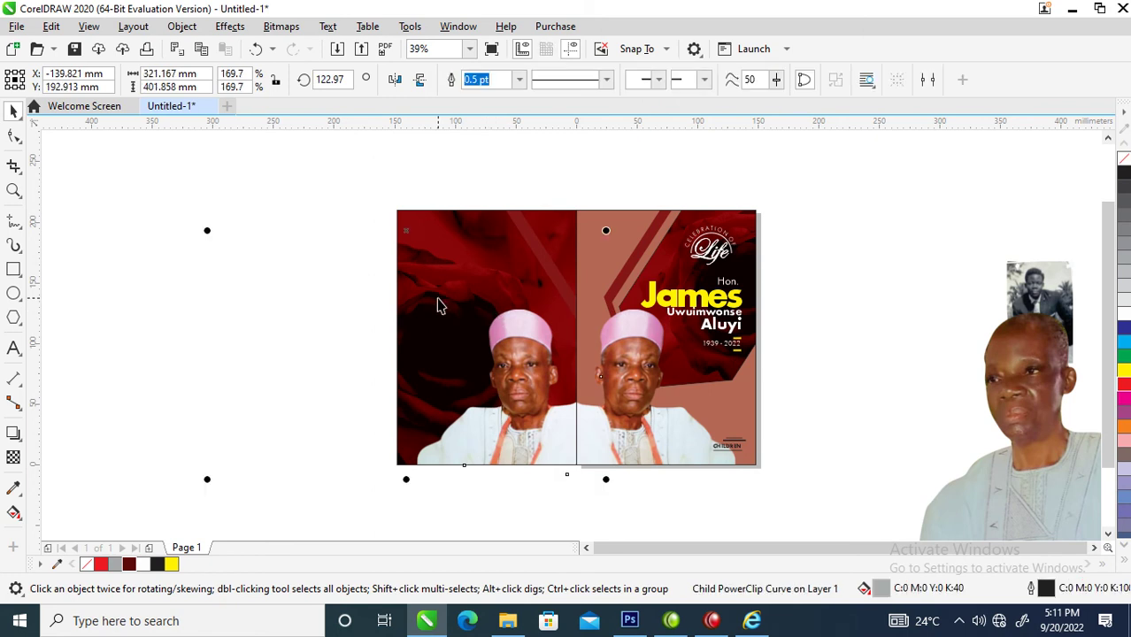
key(Escape)
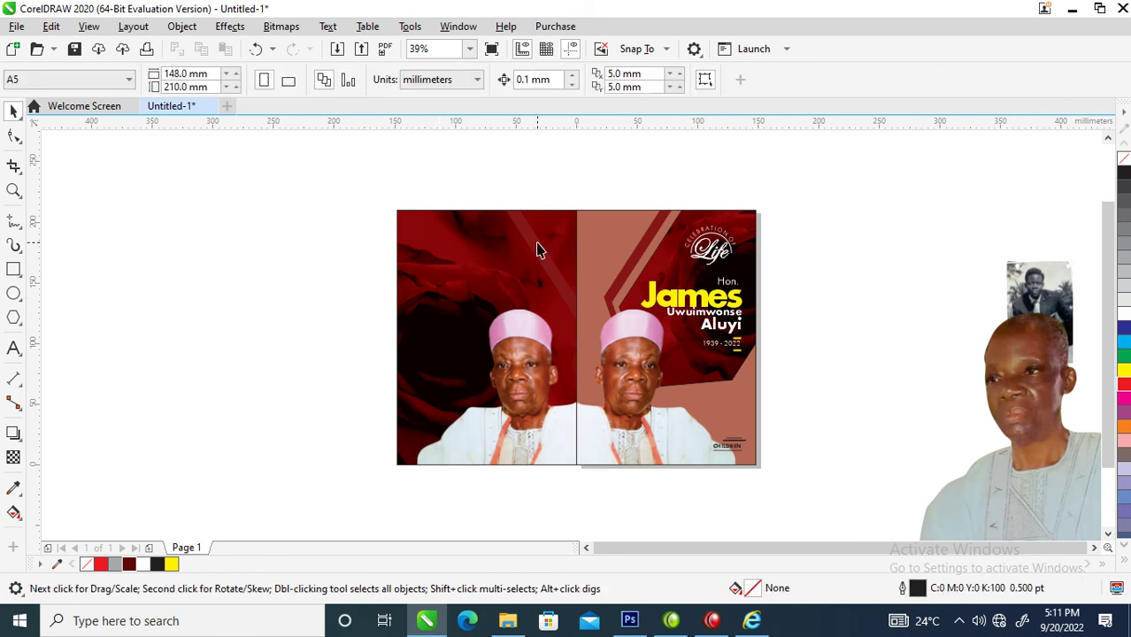
click(542, 254)
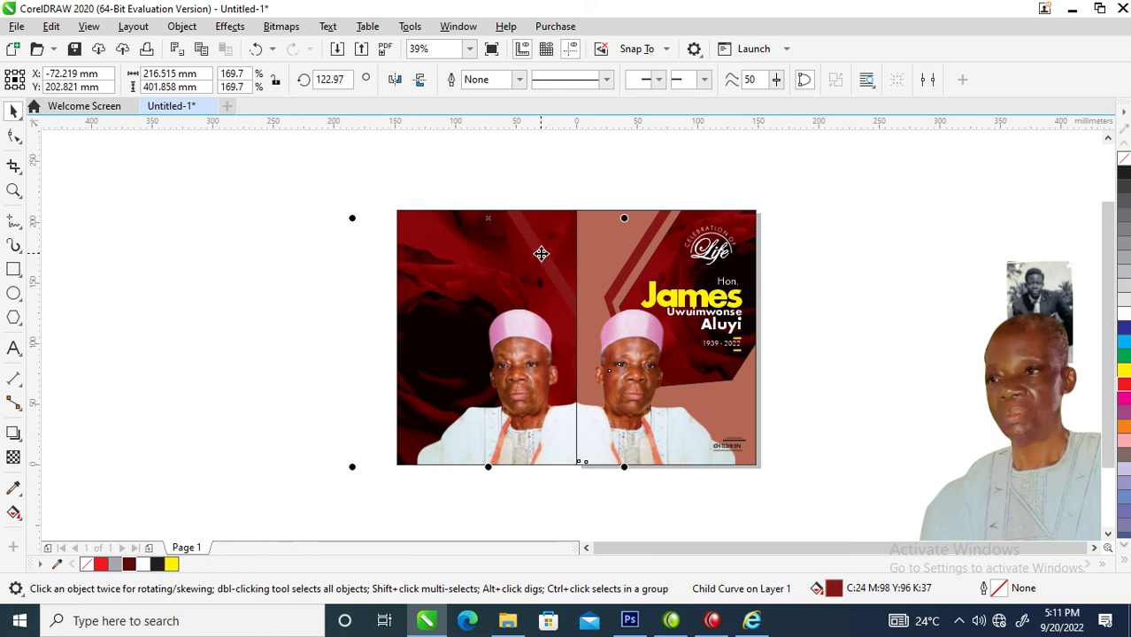
key(Tab)
key(Tab)
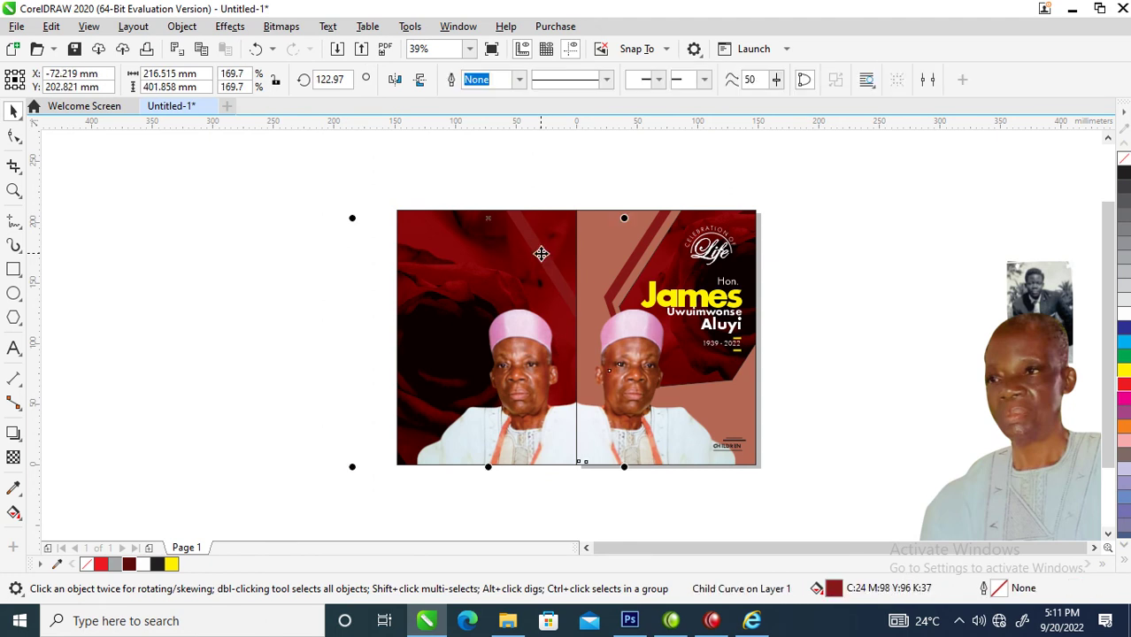
key(Escape)
Reposition the back cover's rose image lower and further right, centred at about X -105.3 mm, Y 159.3 mm.
click(506, 235)
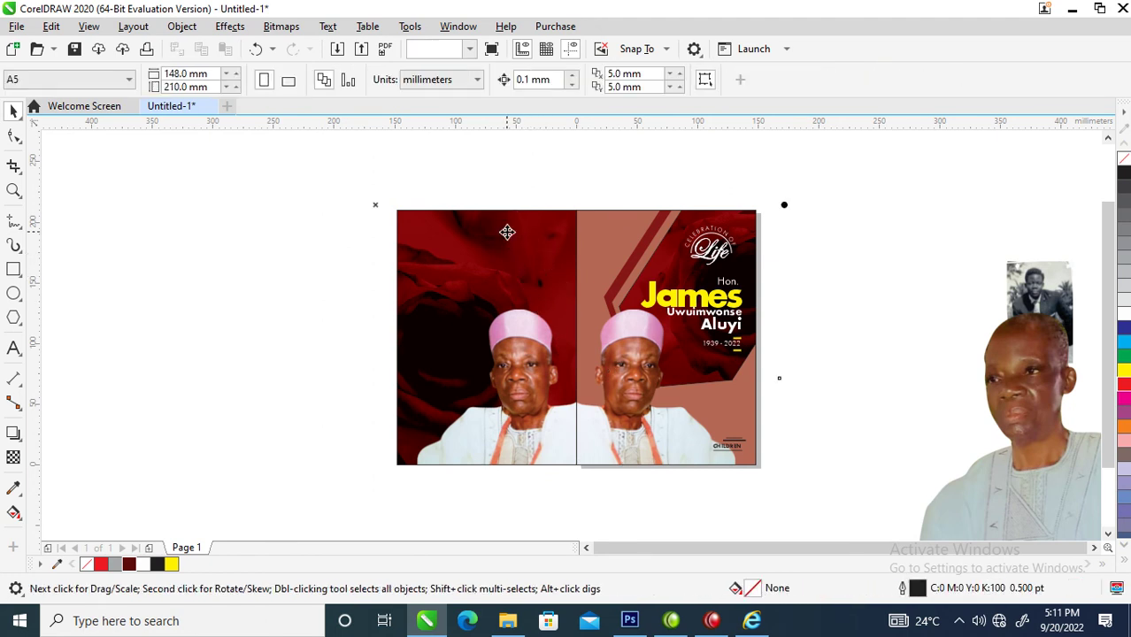
drag(505, 240, 523, 296)
drag(497, 254, 527, 249)
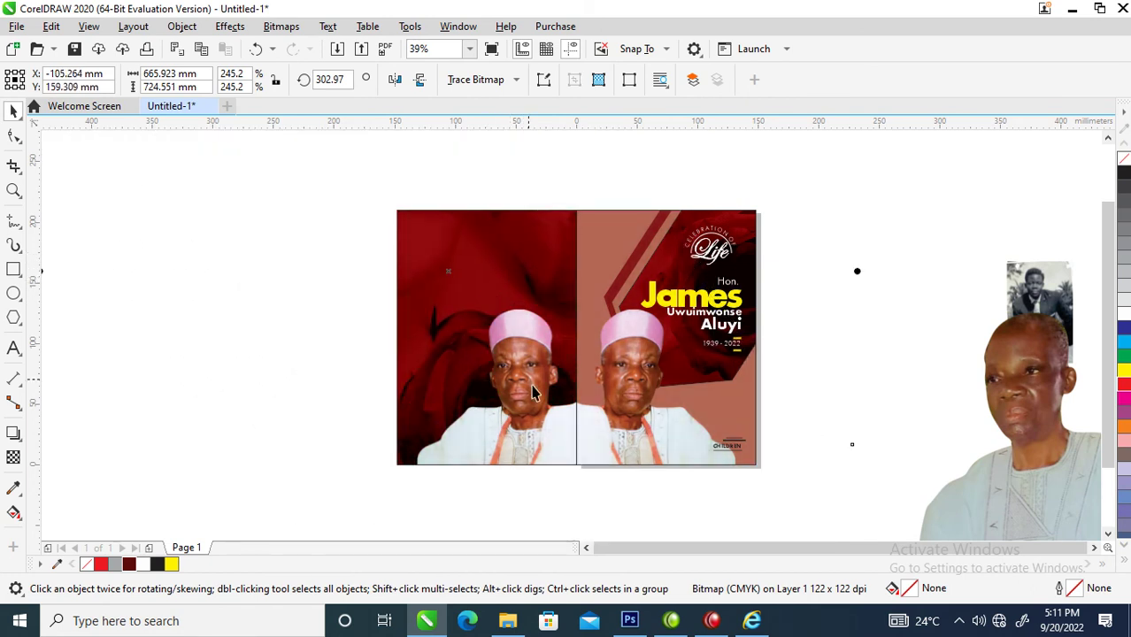
Delete the mirrored portrait from the back cover.
double_click(511, 408)
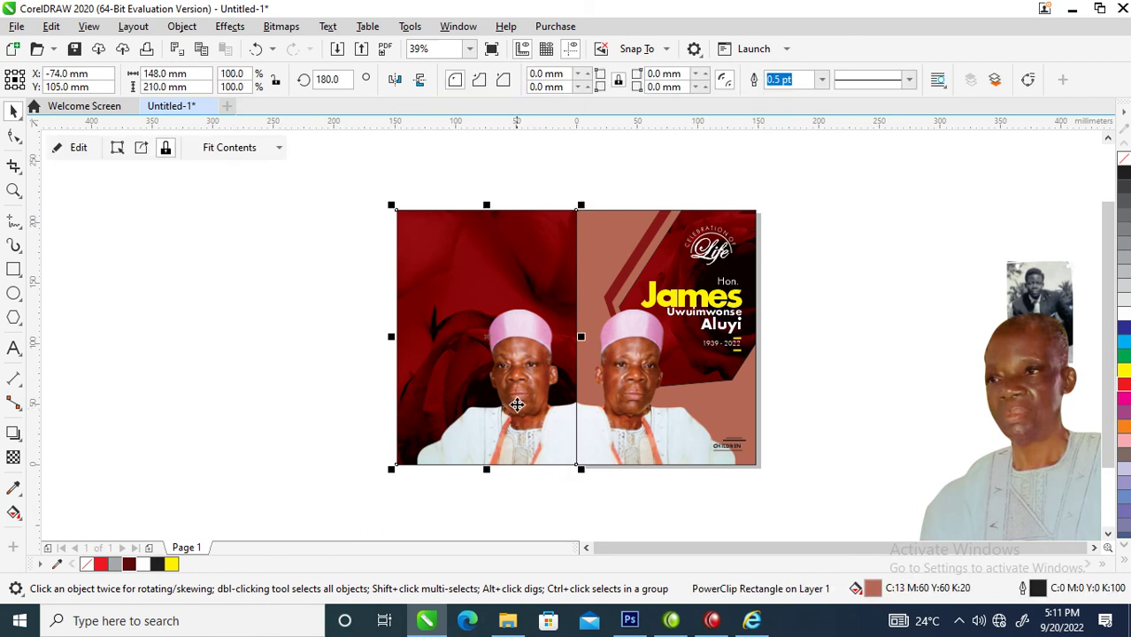
click(511, 408)
click(512, 380)
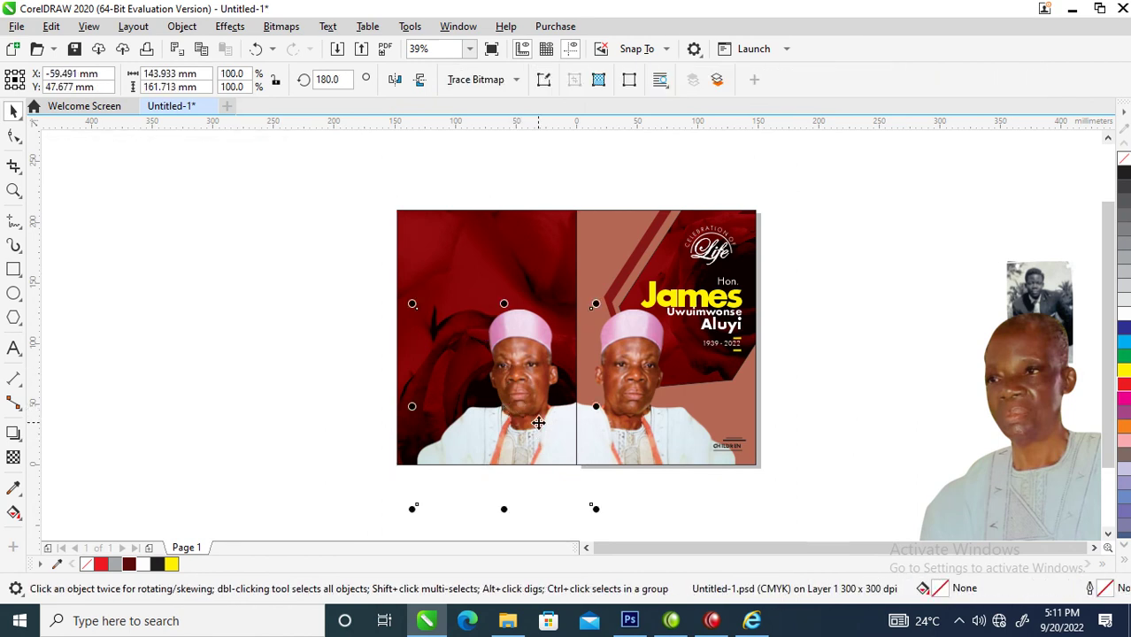
key(Delete)
Scale the bareheaded portrait cutout down to about 108 × 114 mm and place it beside the front cover, off the page.
drag(1069, 465, 887, 386)
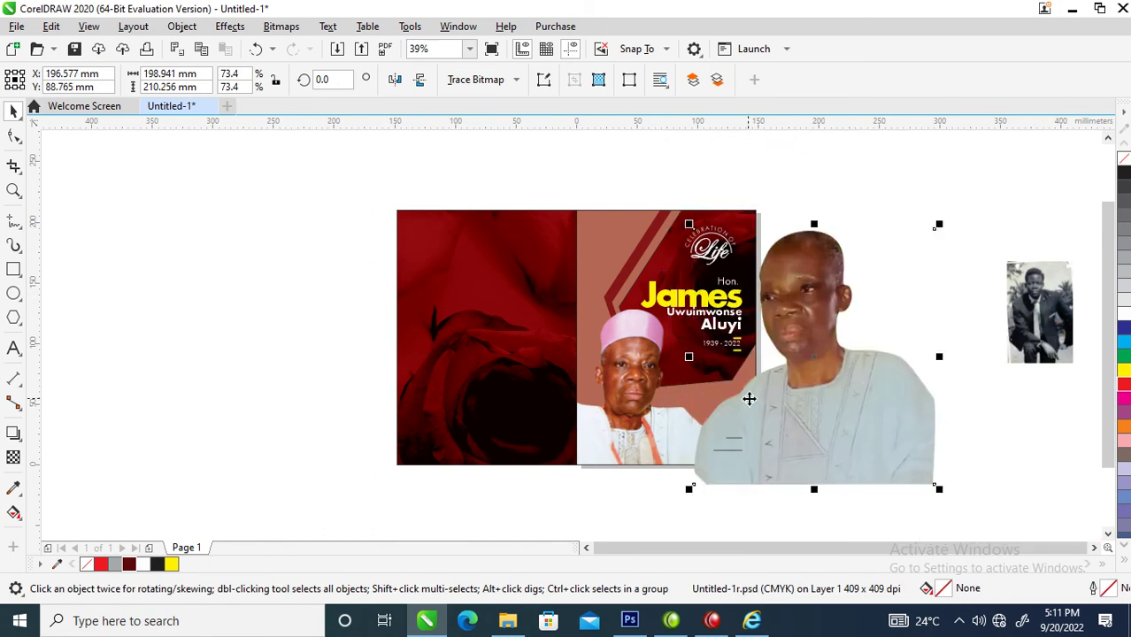
drag(938, 224, 808, 404)
drag(752, 433, 850, 356)
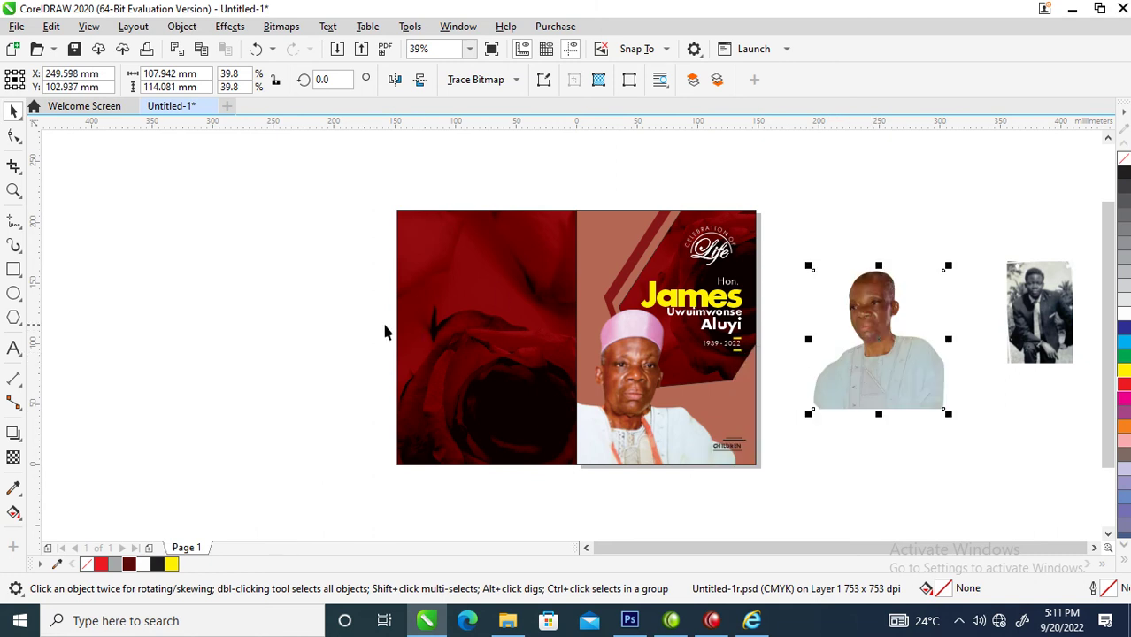
key(z)
drag(363, 183, 909, 468)
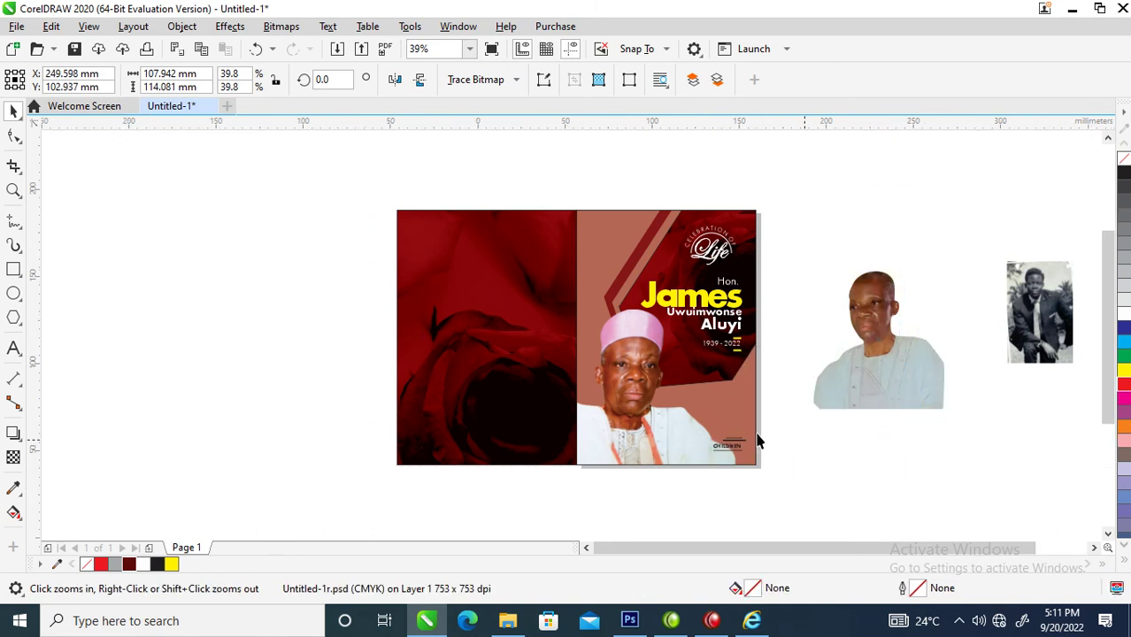
Save the drawing as a CDR file named "james 2" in the "my work" folder on Local Disk (C:).
key(ctrl+s)
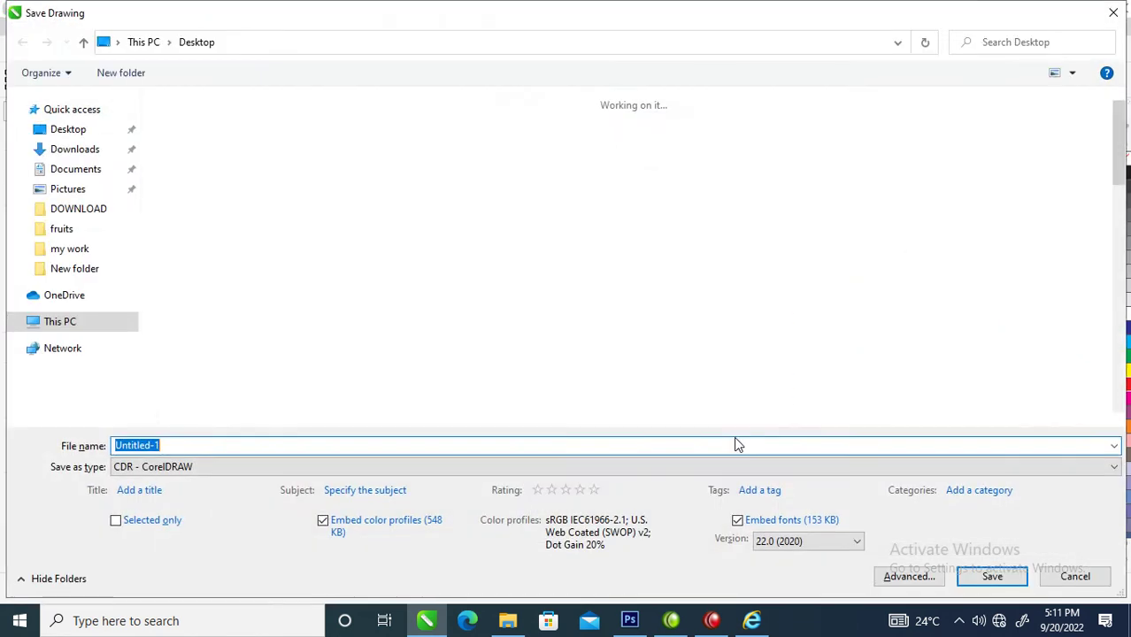
text(james)
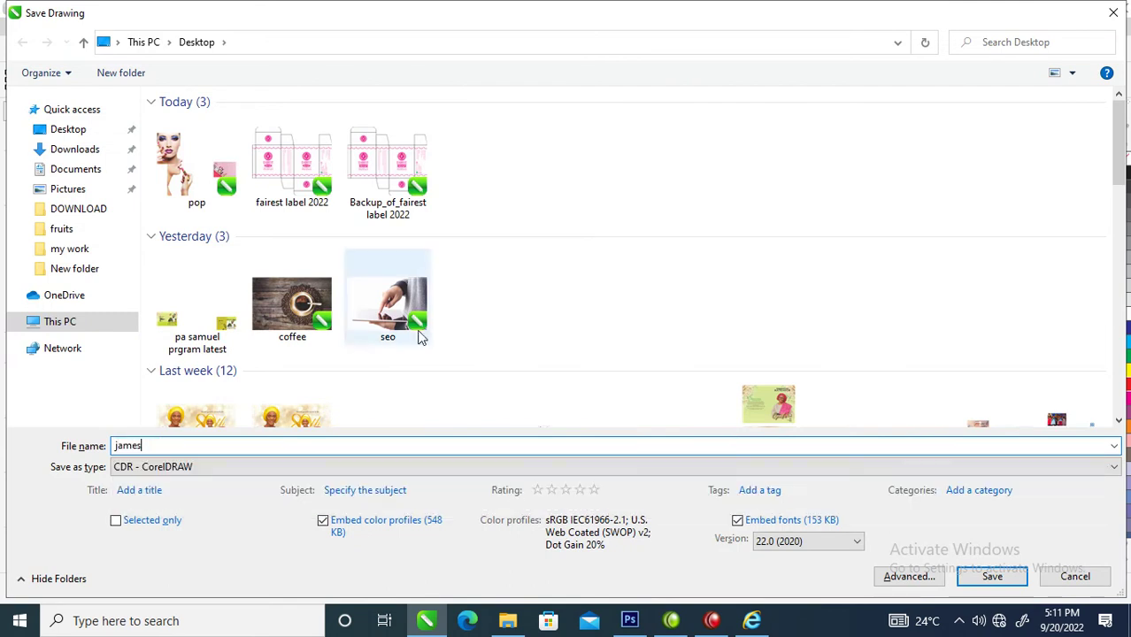
click(81, 322)
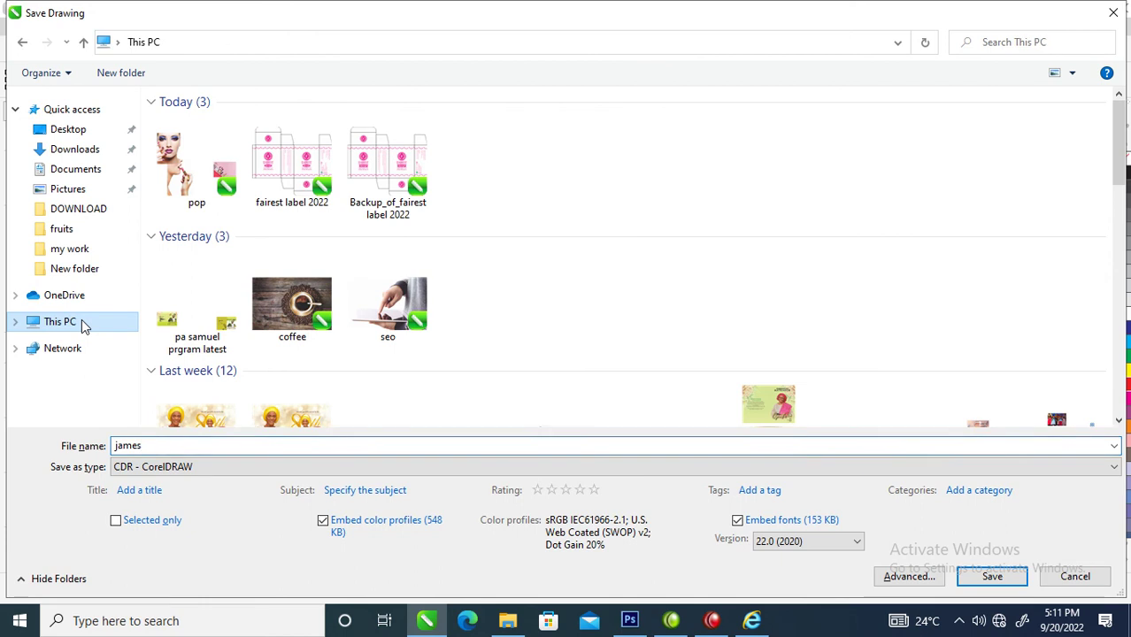
double_click(254, 257)
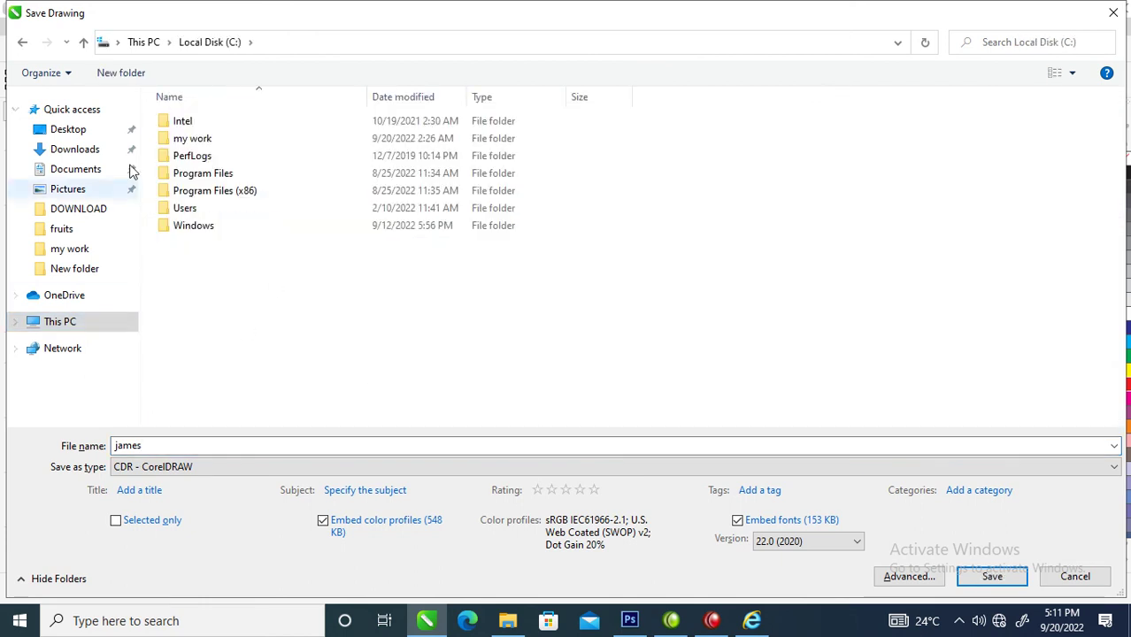
double_click(212, 141)
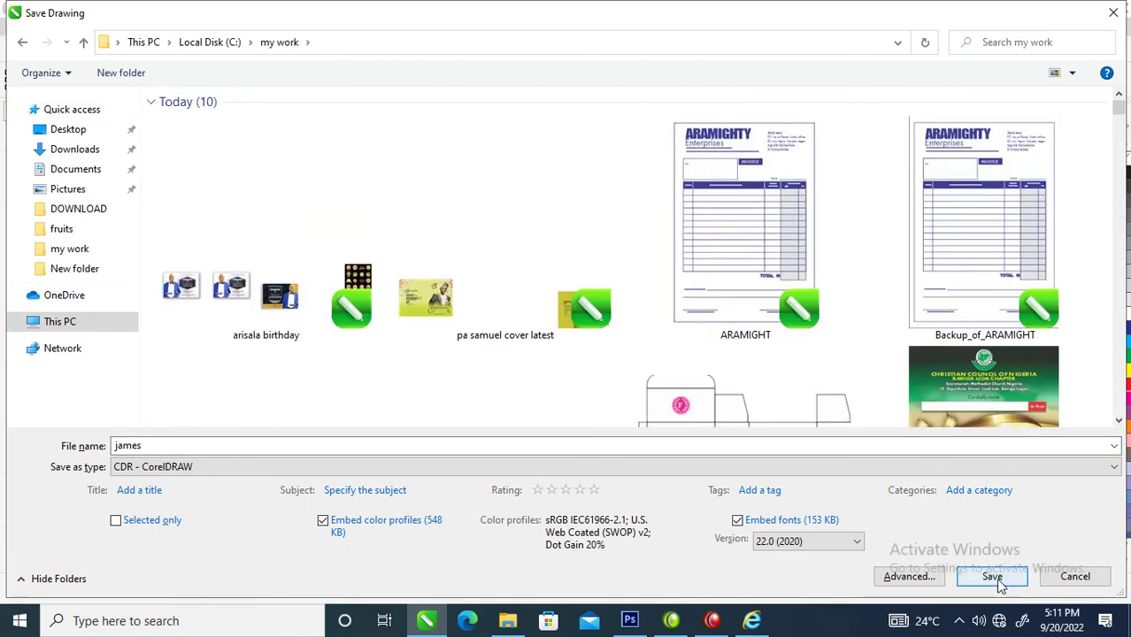
click(993, 576)
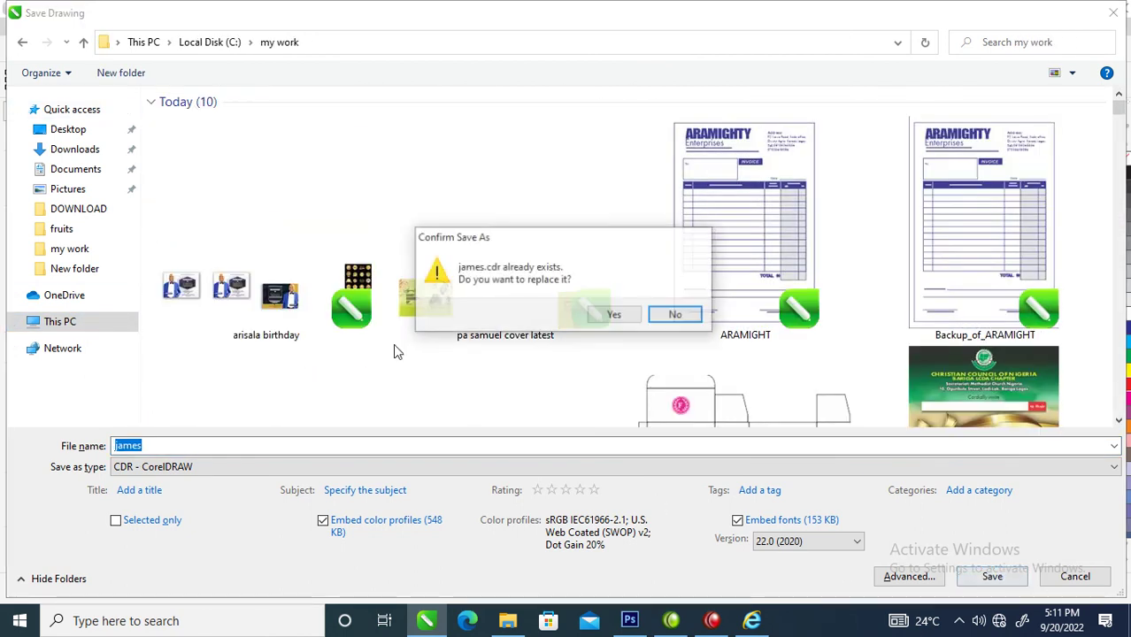
click(675, 317)
click(154, 444)
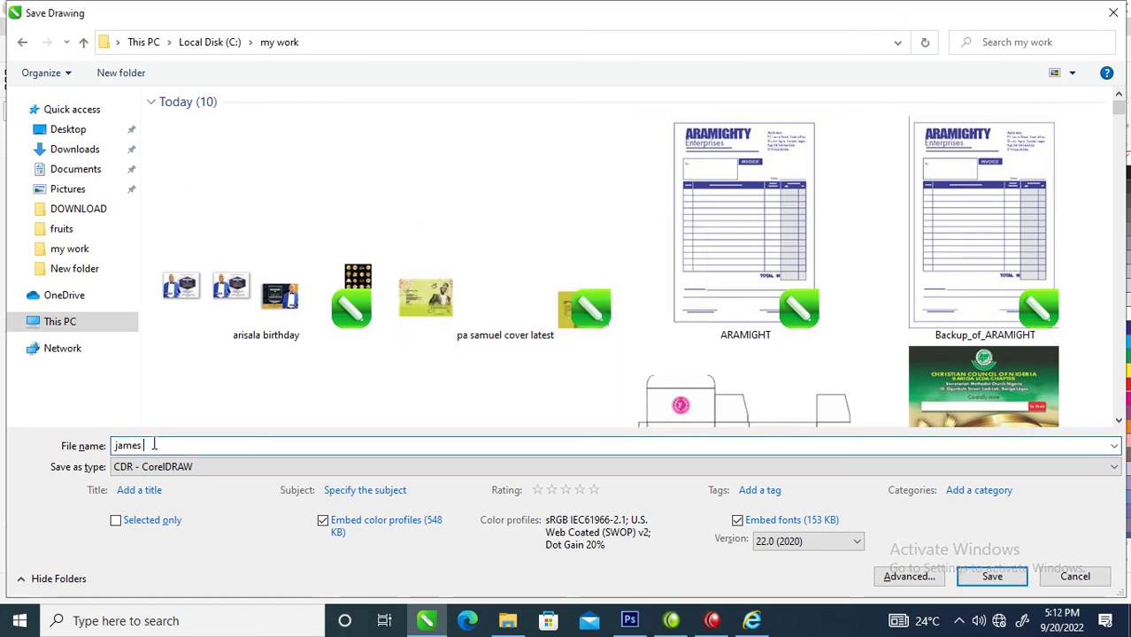
click(993, 577)
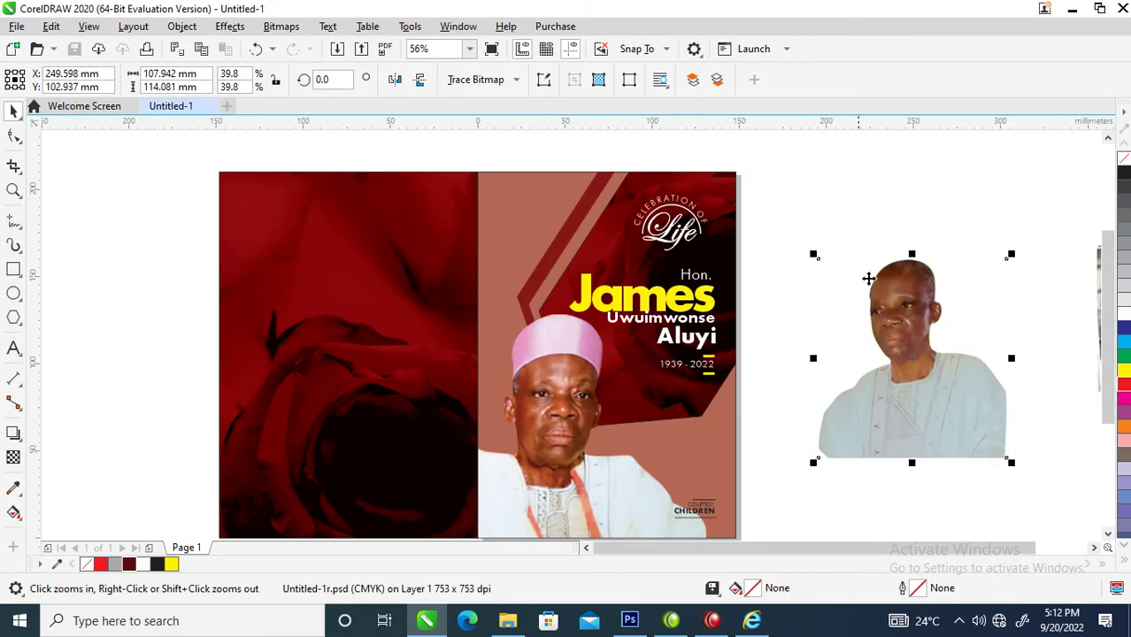
click(882, 176)
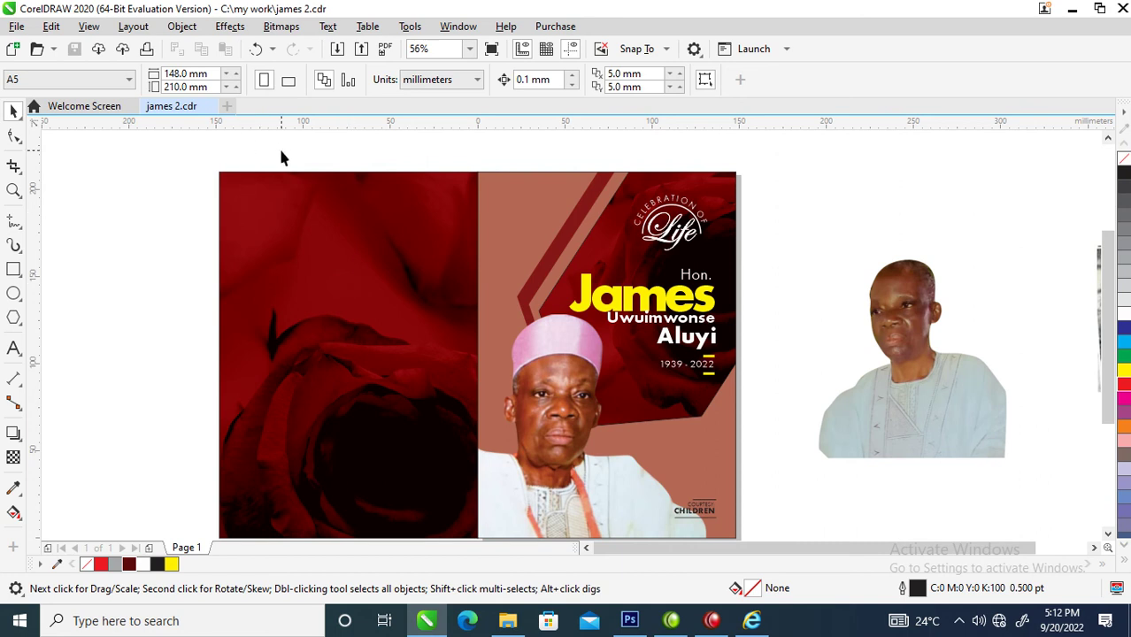
Create a new Letter-size document with default settings and run the Wizard.CreateCalendar macro from the CalendarWizard project.
key(ctrl+n)
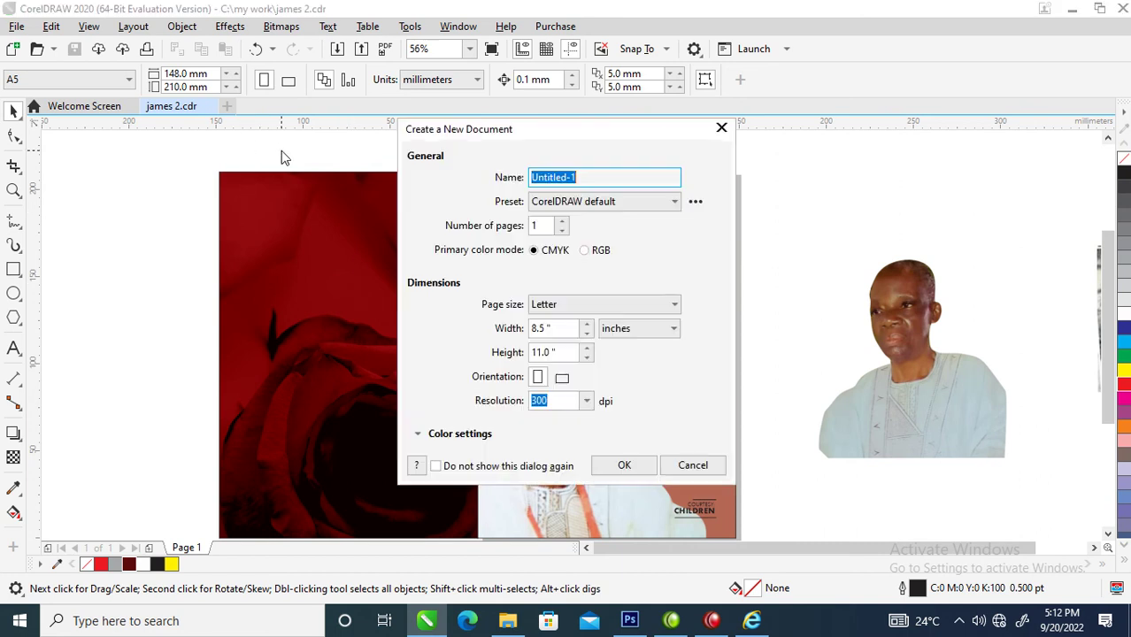
click(622, 465)
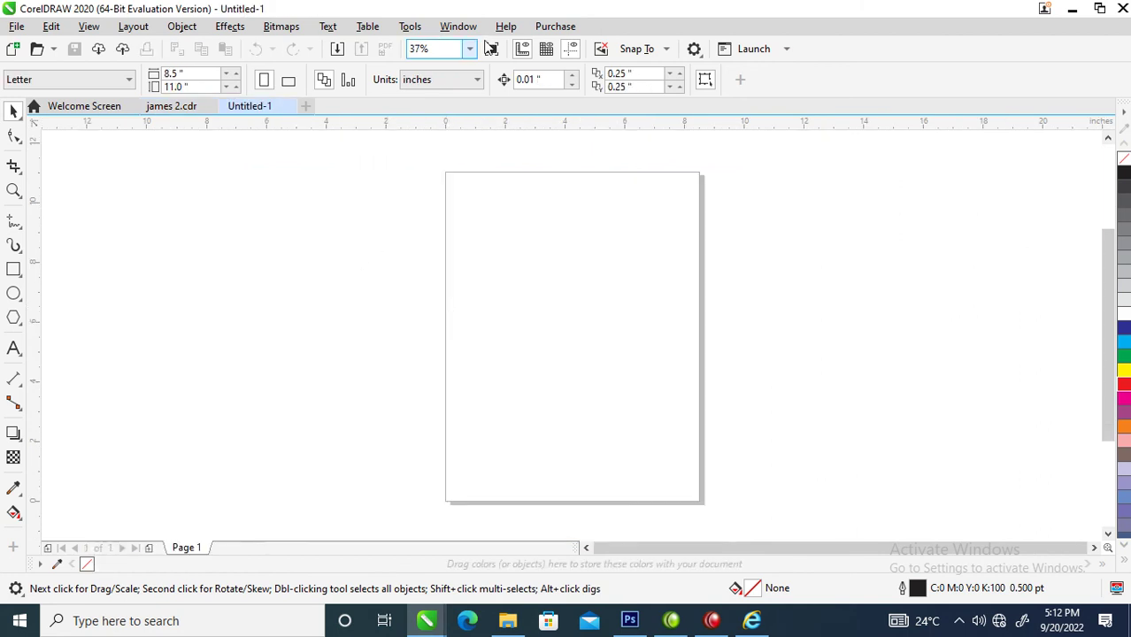
click(455, 30)
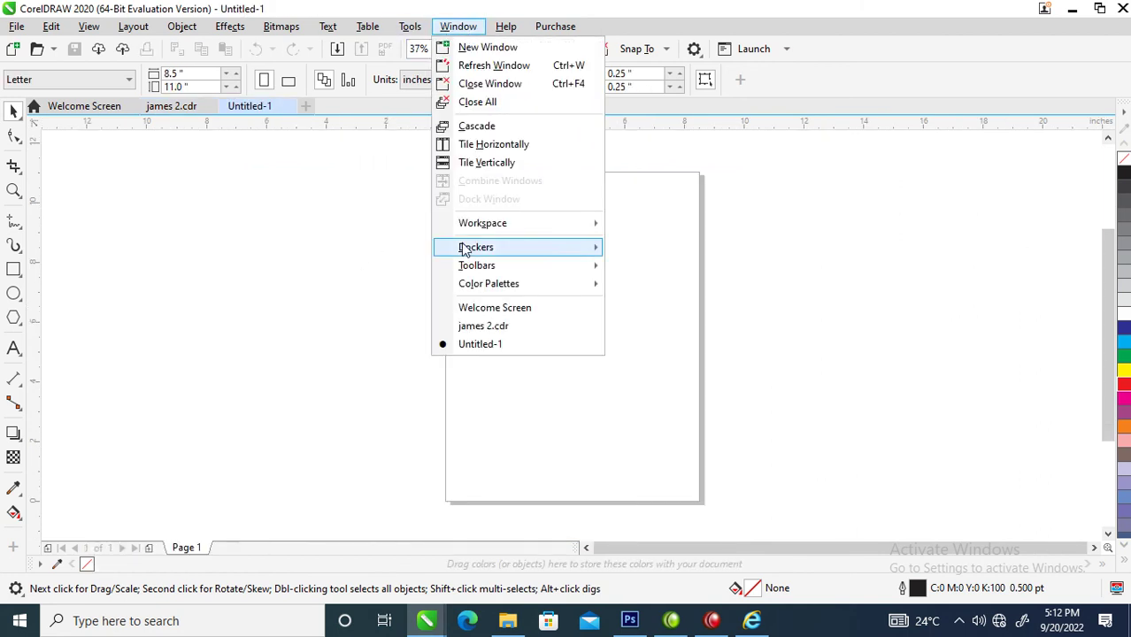
click(410, 26)
mouse_move(443, 123)
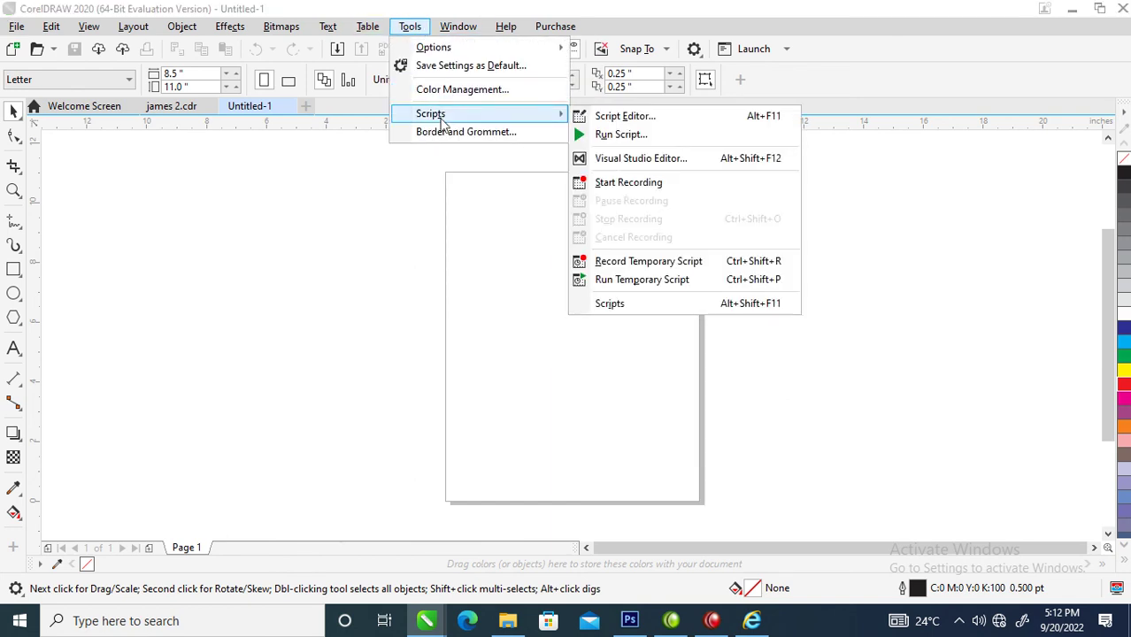
click(622, 138)
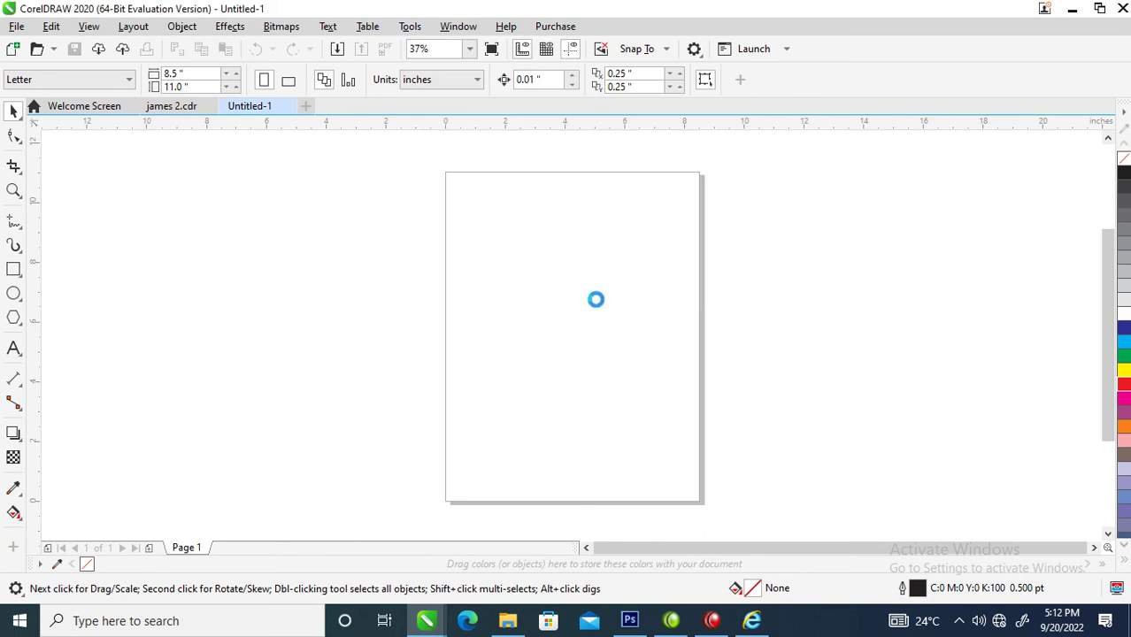
click(647, 370)
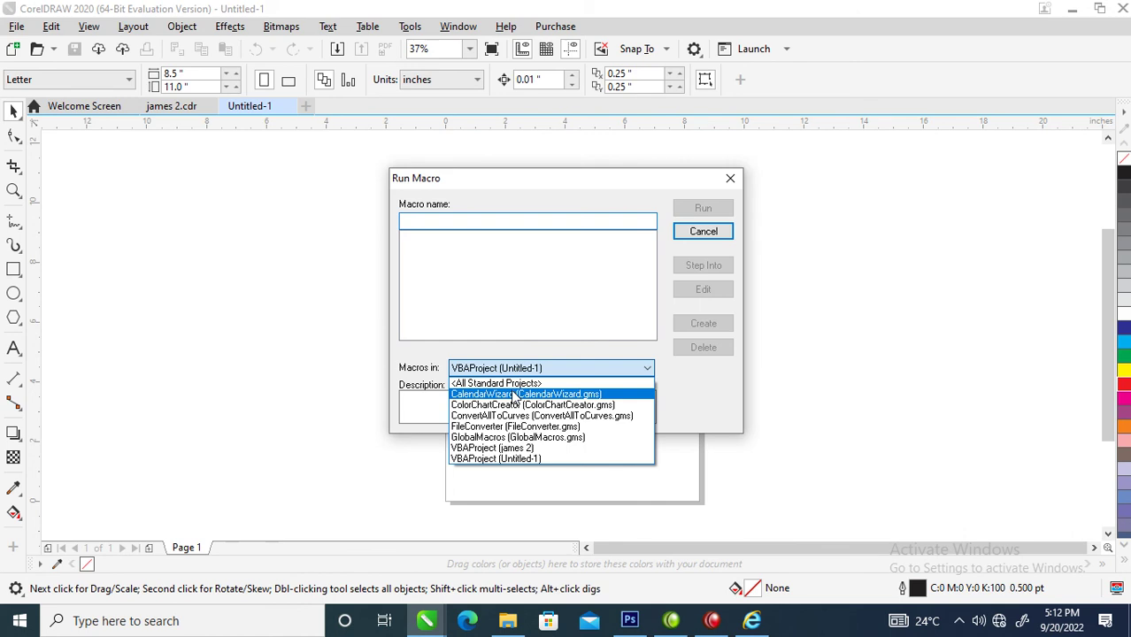
click(514, 395)
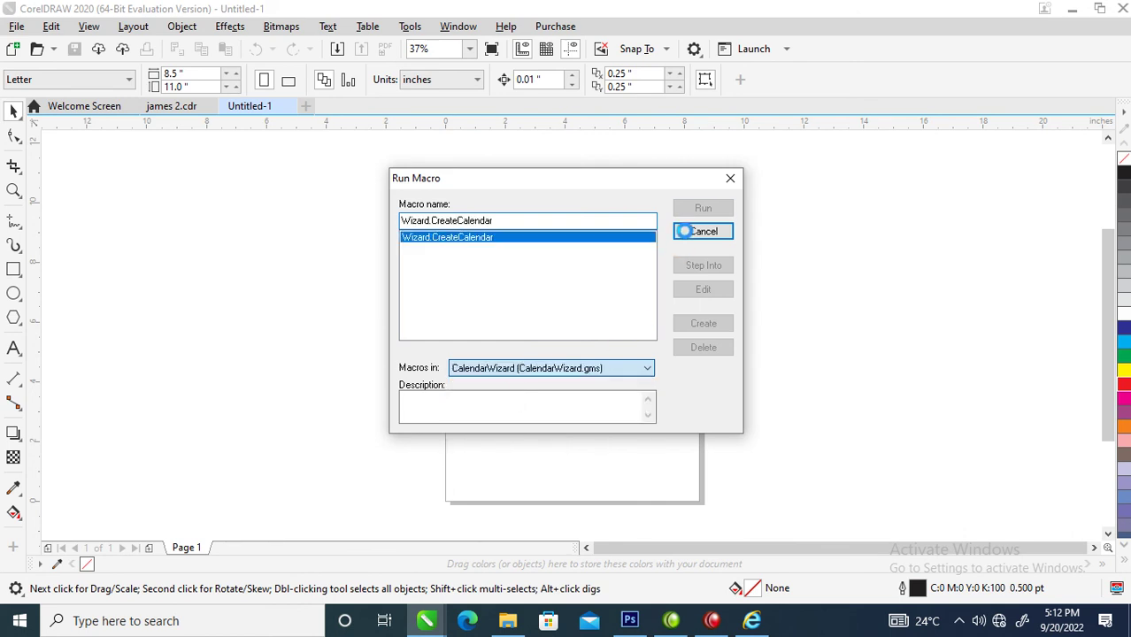
click(704, 210)
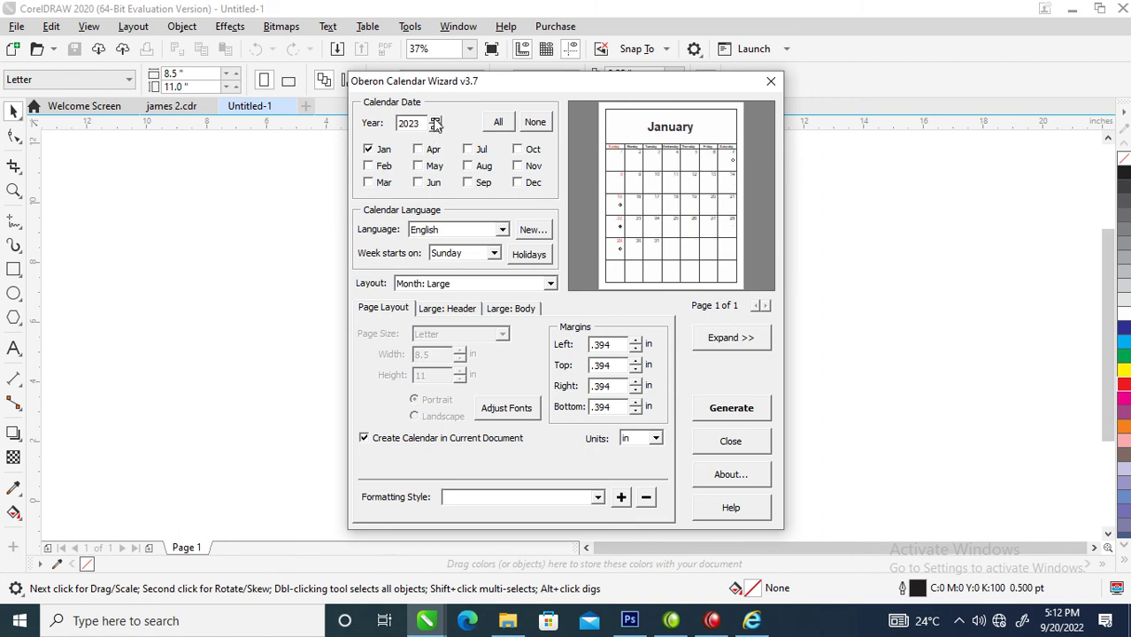
Include all twelve months of 2023 in the calendar.
click(499, 123)
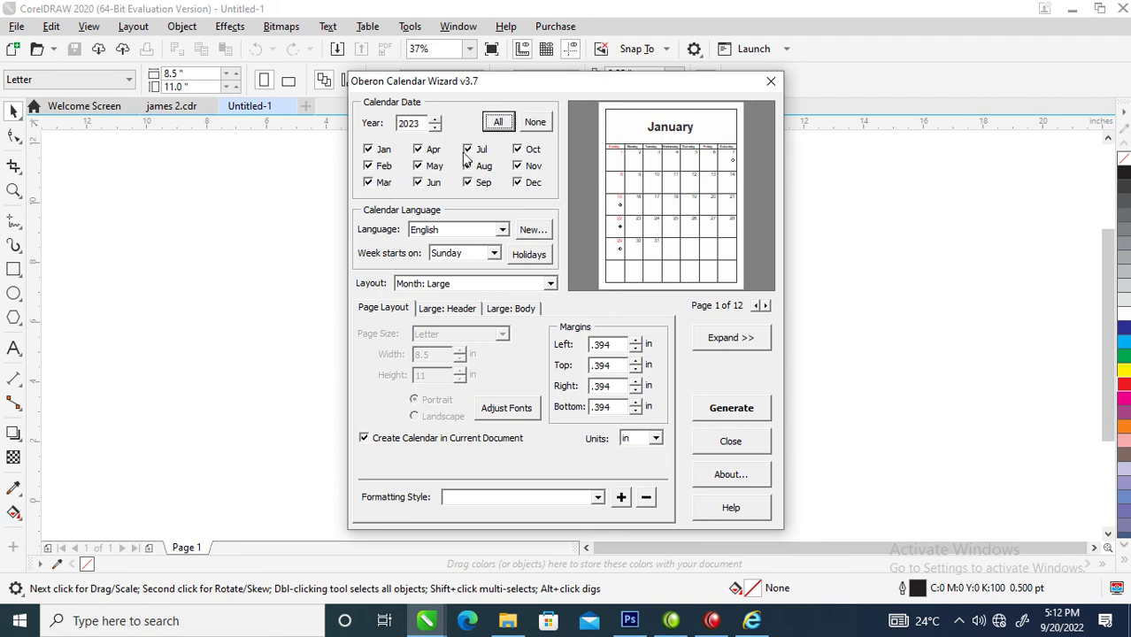
Preview several calendar layouts: Year: Image + 12 Small in 4x3, Left, Right and Top/Right, and Month: Large + 12 Small [Top/Bottom].
click(550, 284)
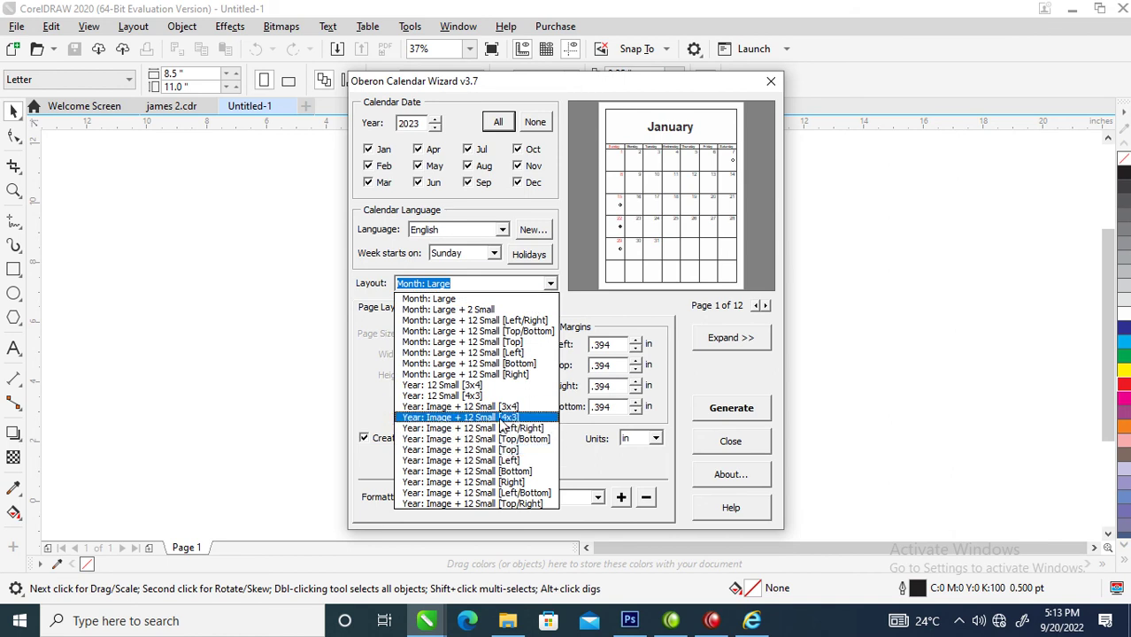
click(502, 418)
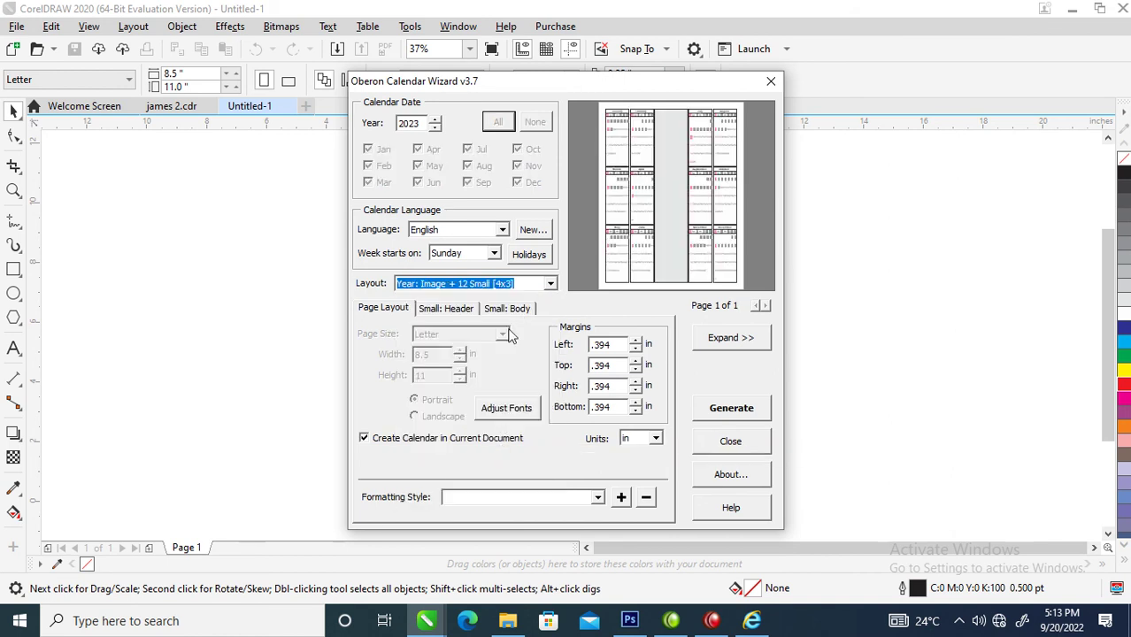
click(551, 283)
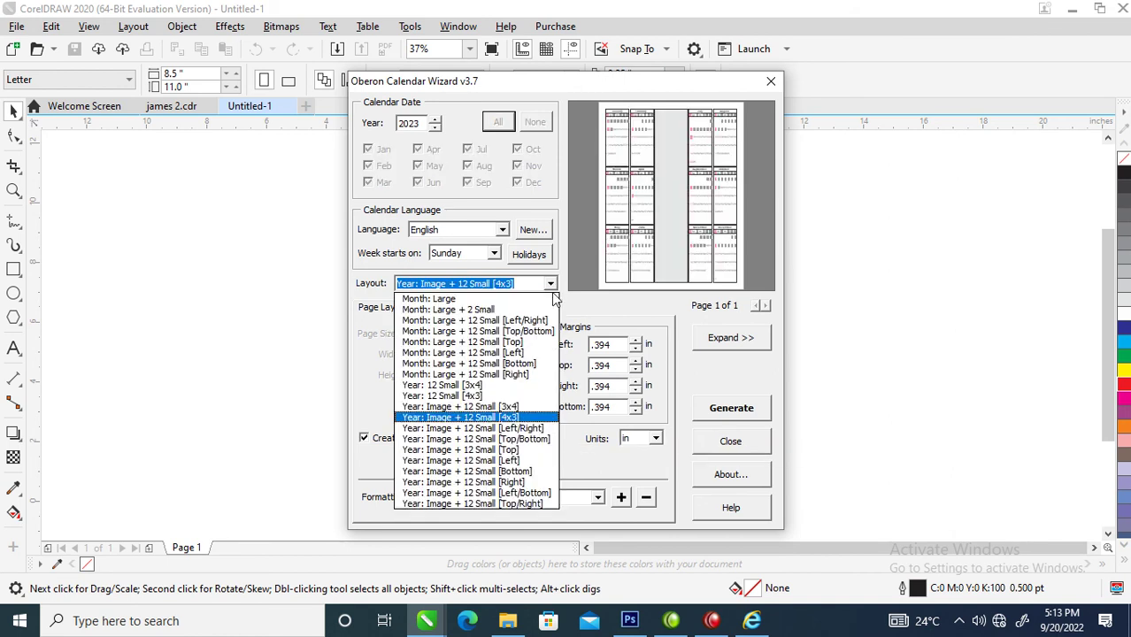
click(521, 461)
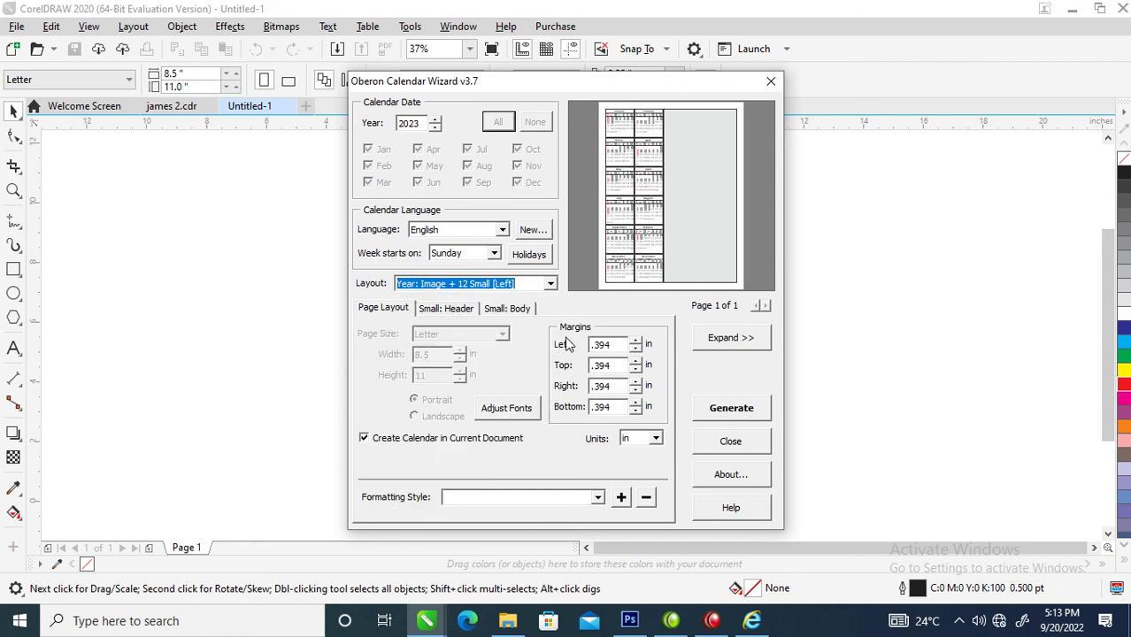
click(550, 284)
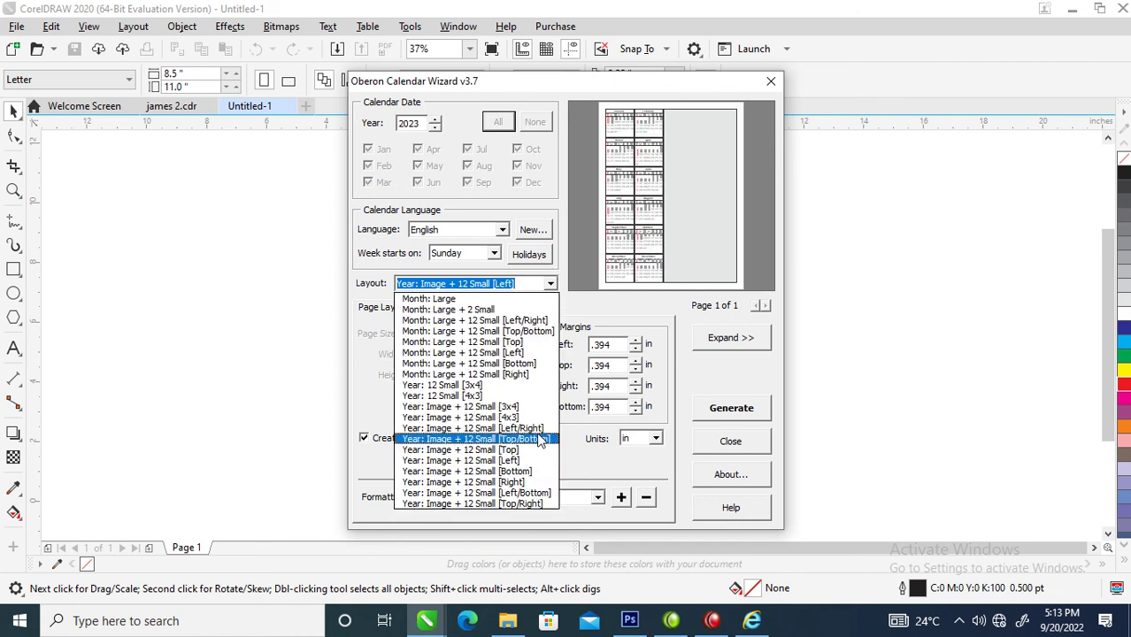
click(522, 483)
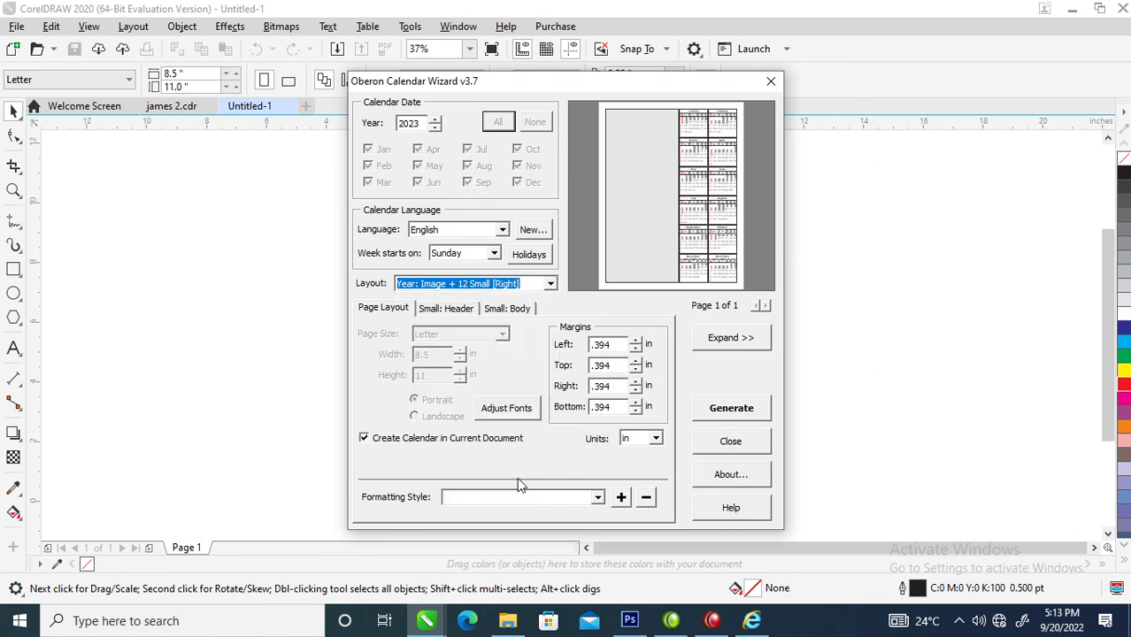
click(551, 285)
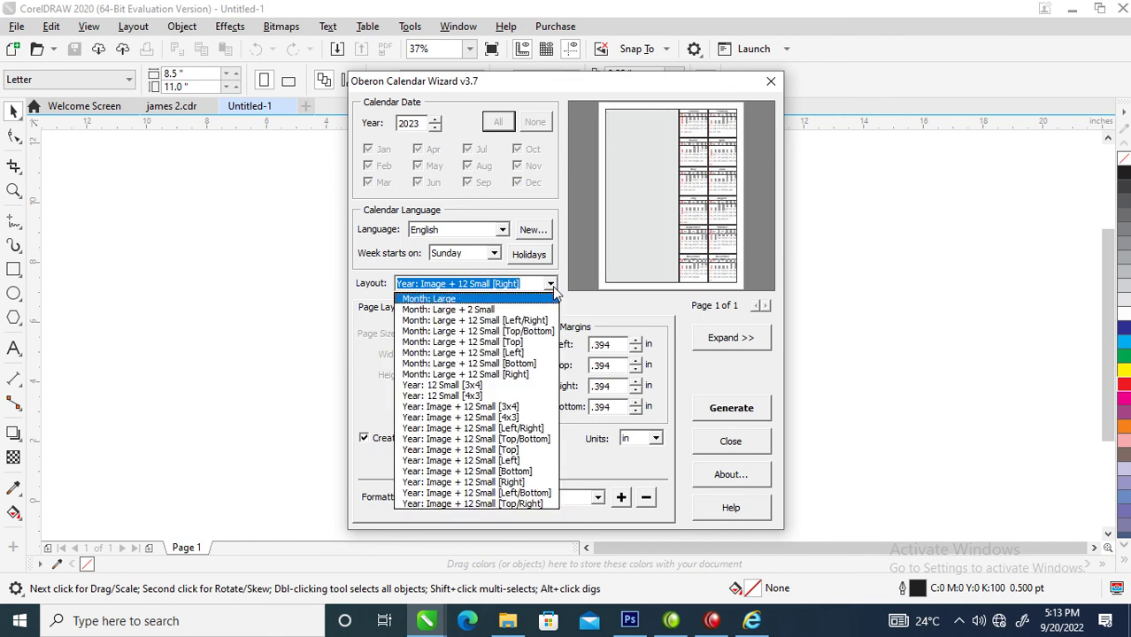
click(522, 504)
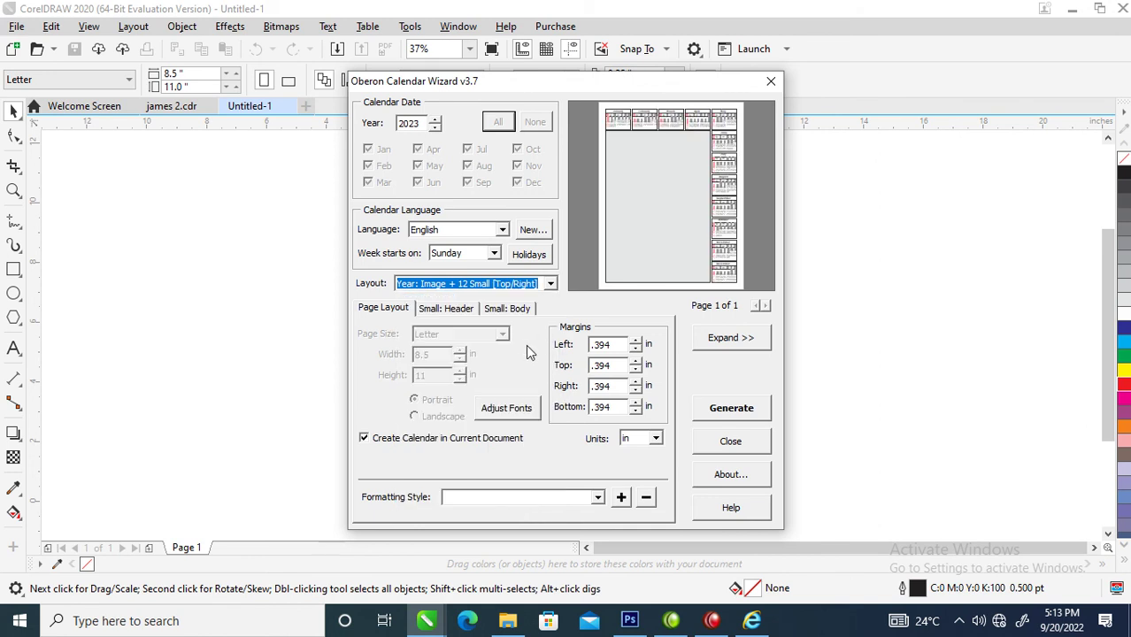
click(549, 284)
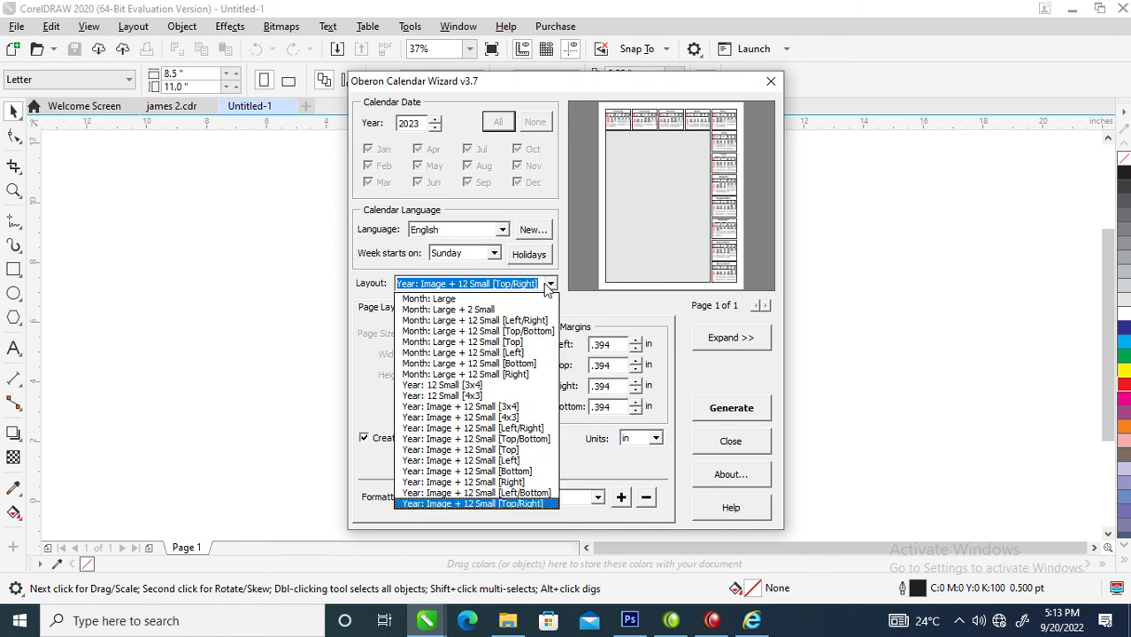
click(486, 333)
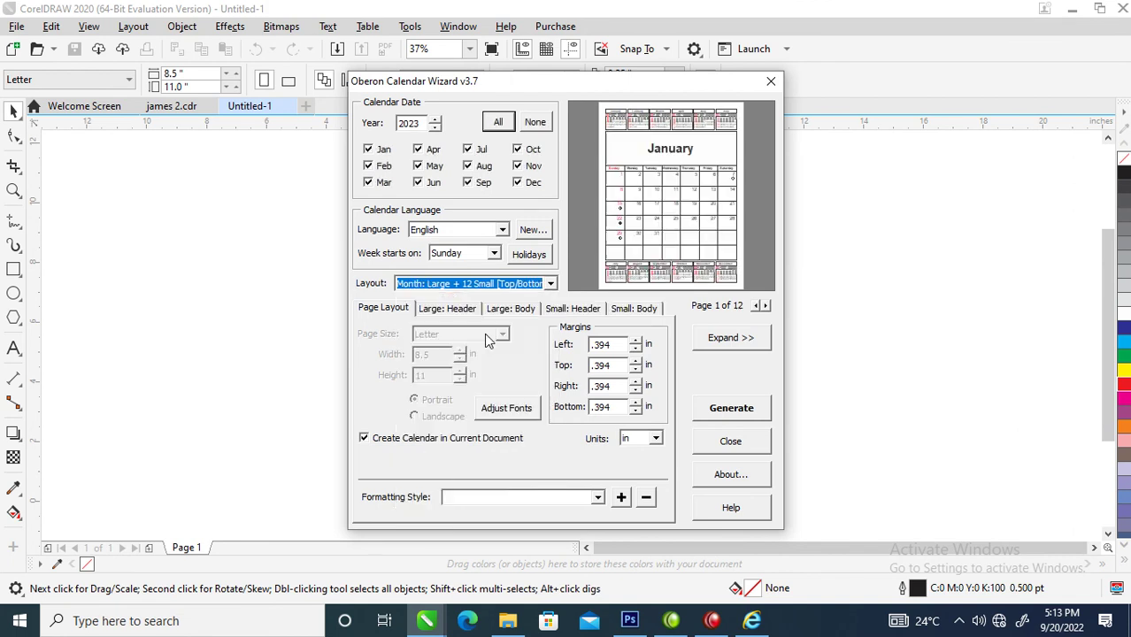
Generate the calendar in the current document with the Month: Large + 12 Small [Left] layout and close the wizard.
click(551, 283)
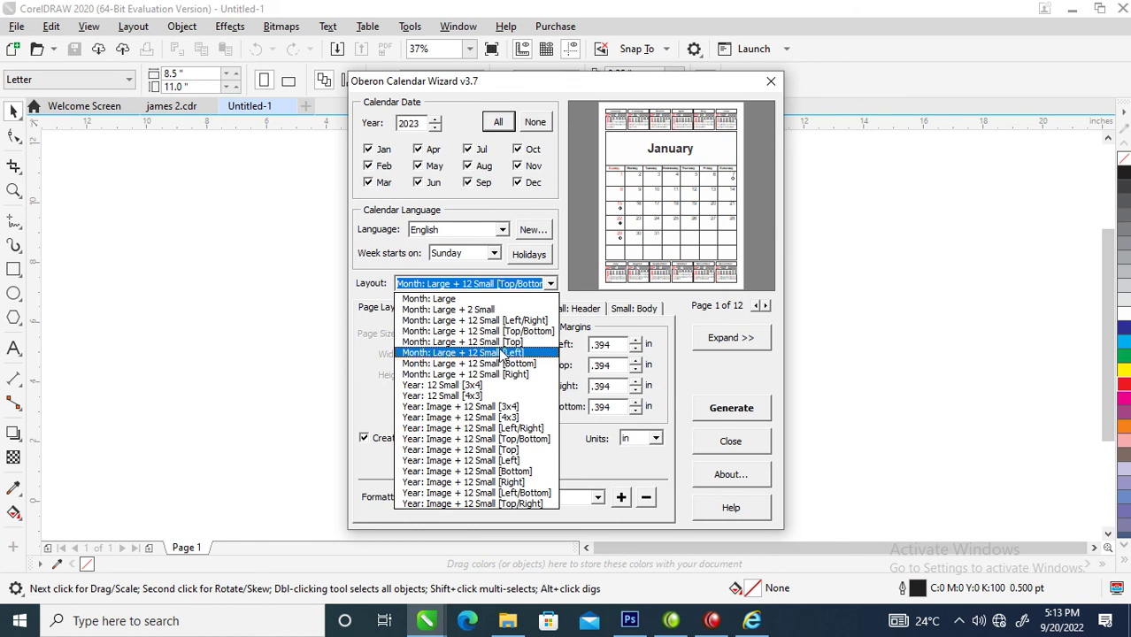
click(502, 354)
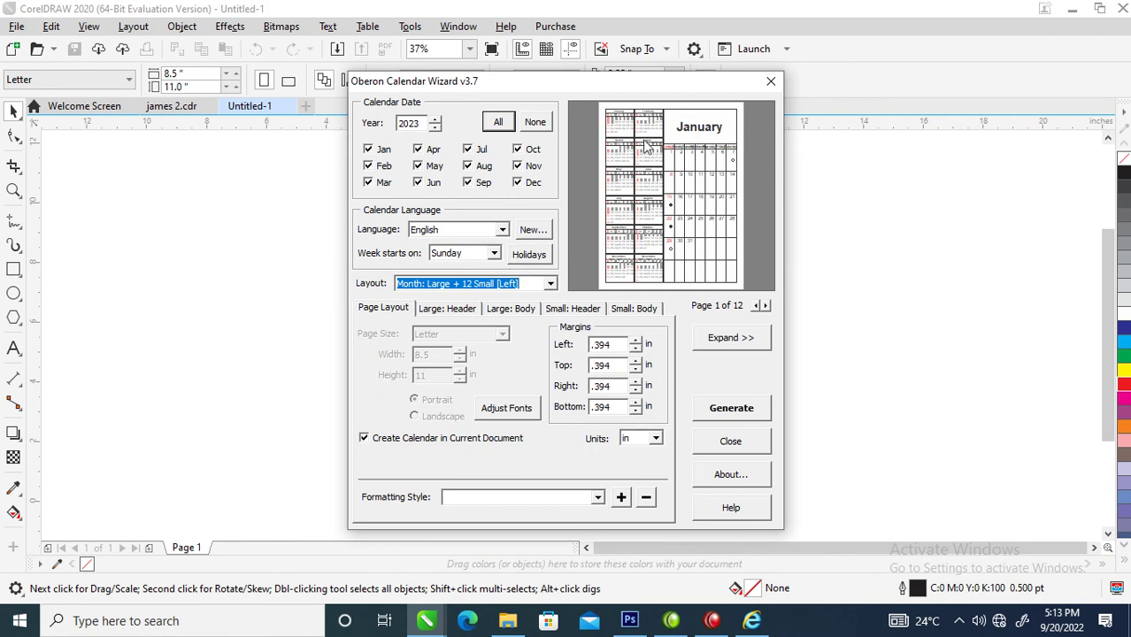
click(766, 307)
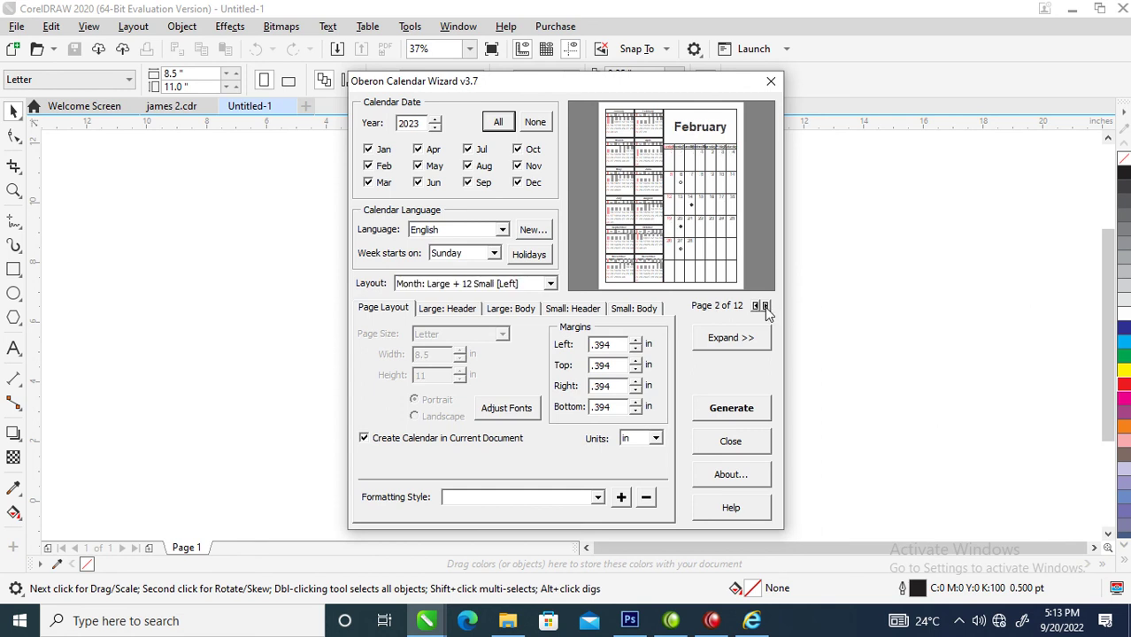
click(765, 306)
click(729, 415)
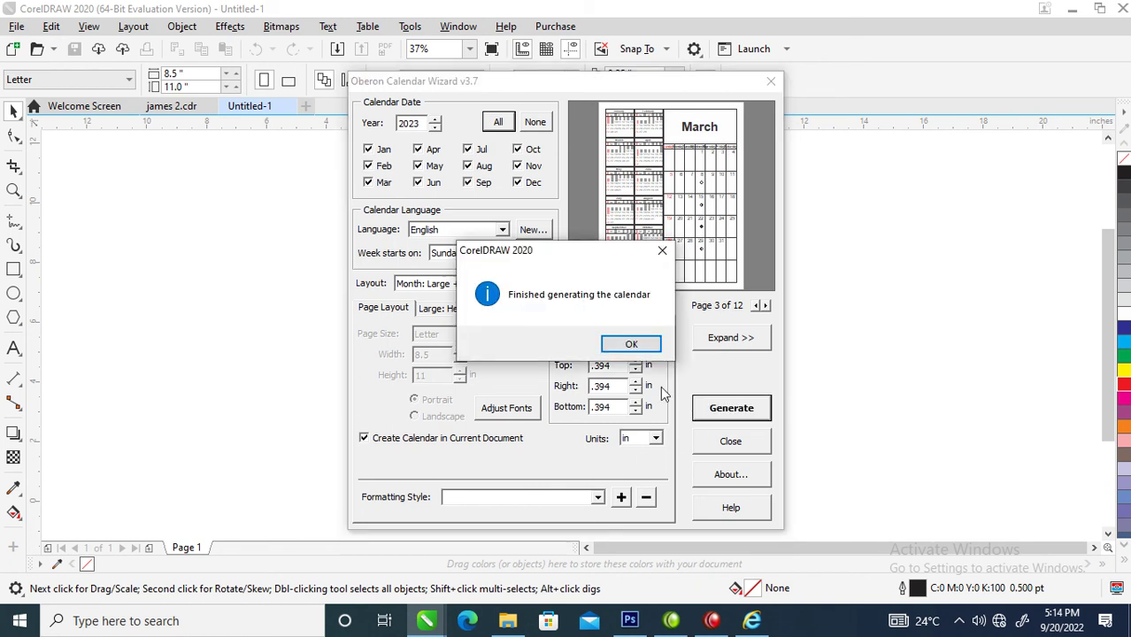
click(634, 345)
click(770, 81)
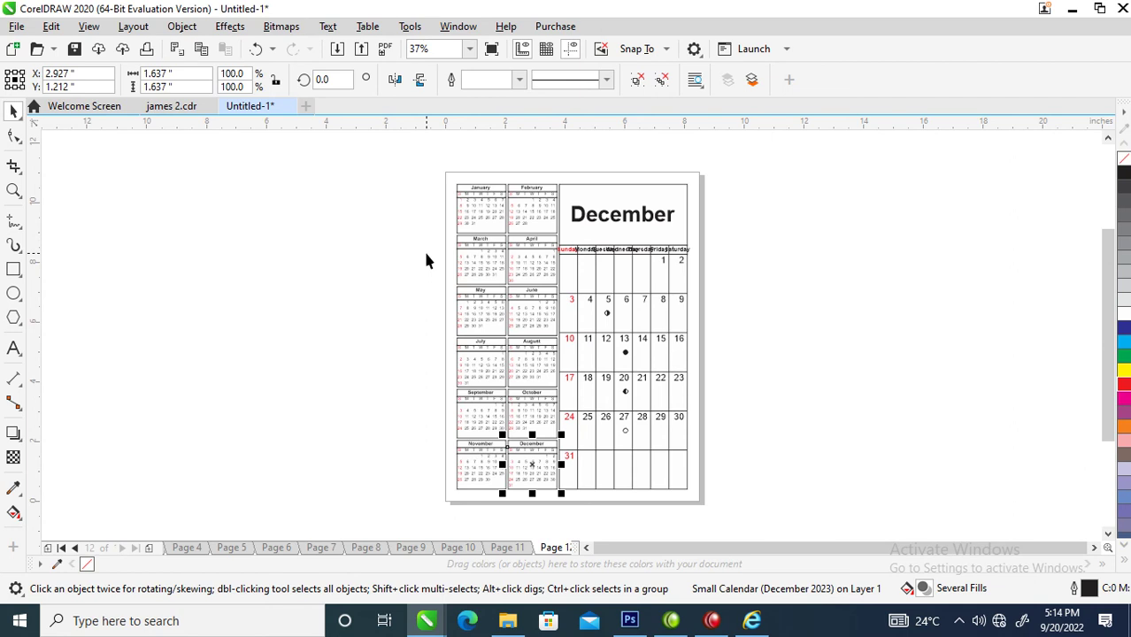
Copy the twelve small month calendars from the December page and paste them into james 2.cdr.
key(z)
drag(409, 172, 574, 256)
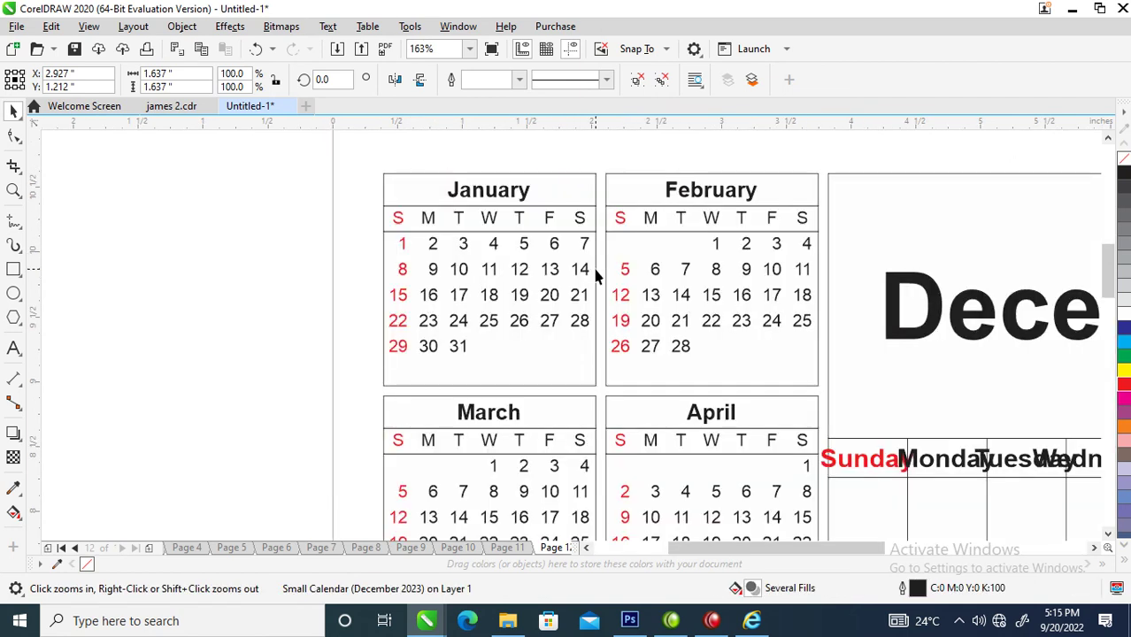
scroll(596, 277, down, 5)
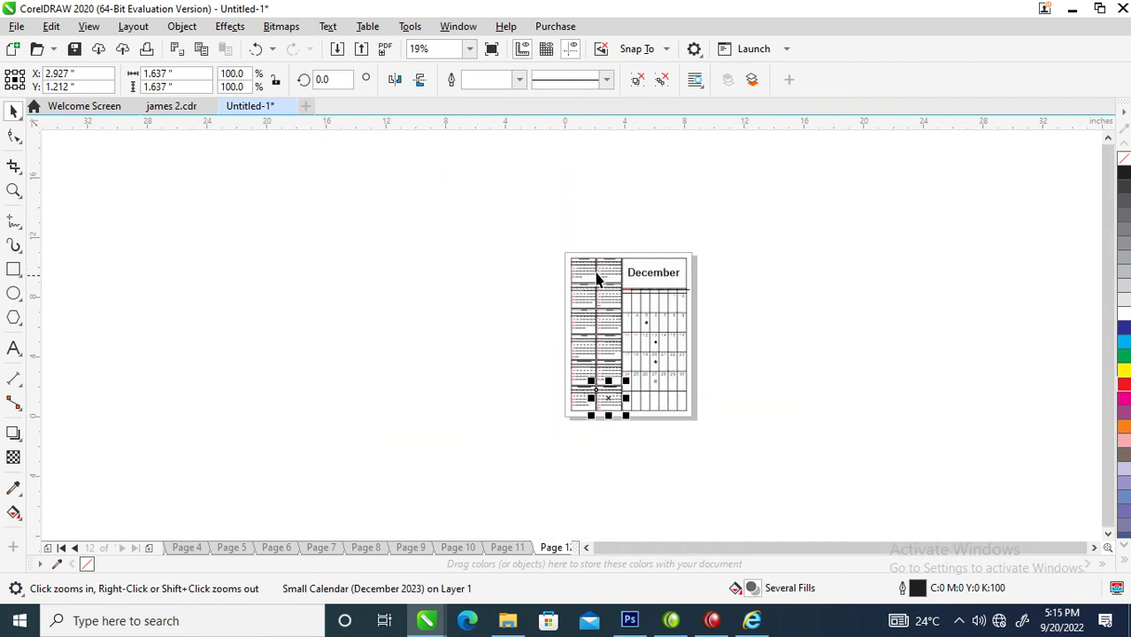
drag(505, 215, 705, 346)
drag(393, 187, 540, 515)
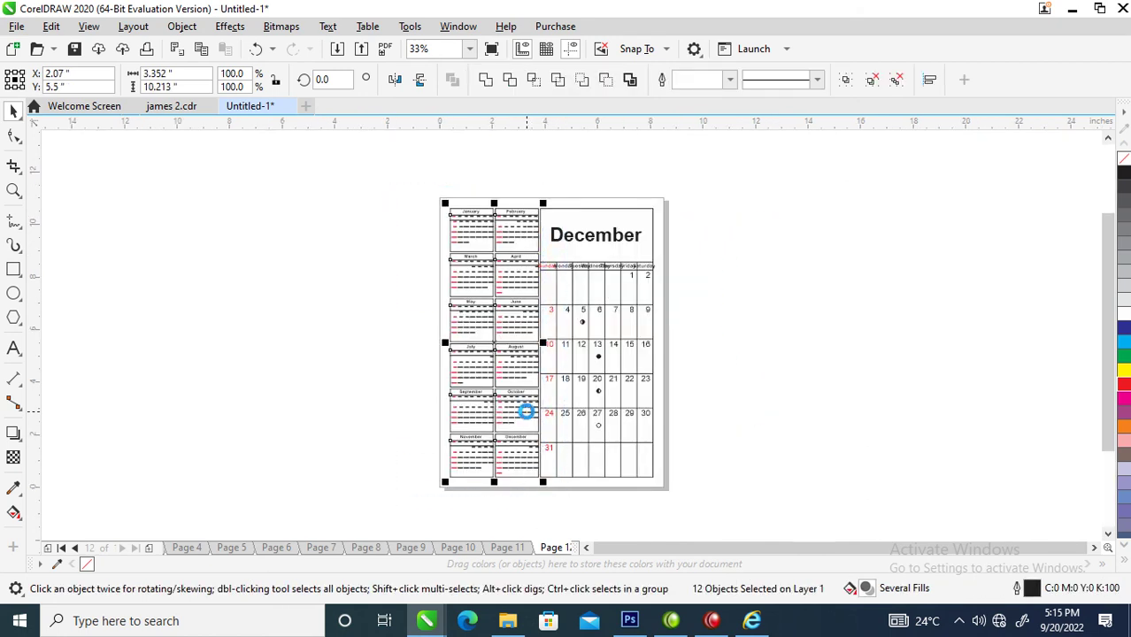
click(172, 107)
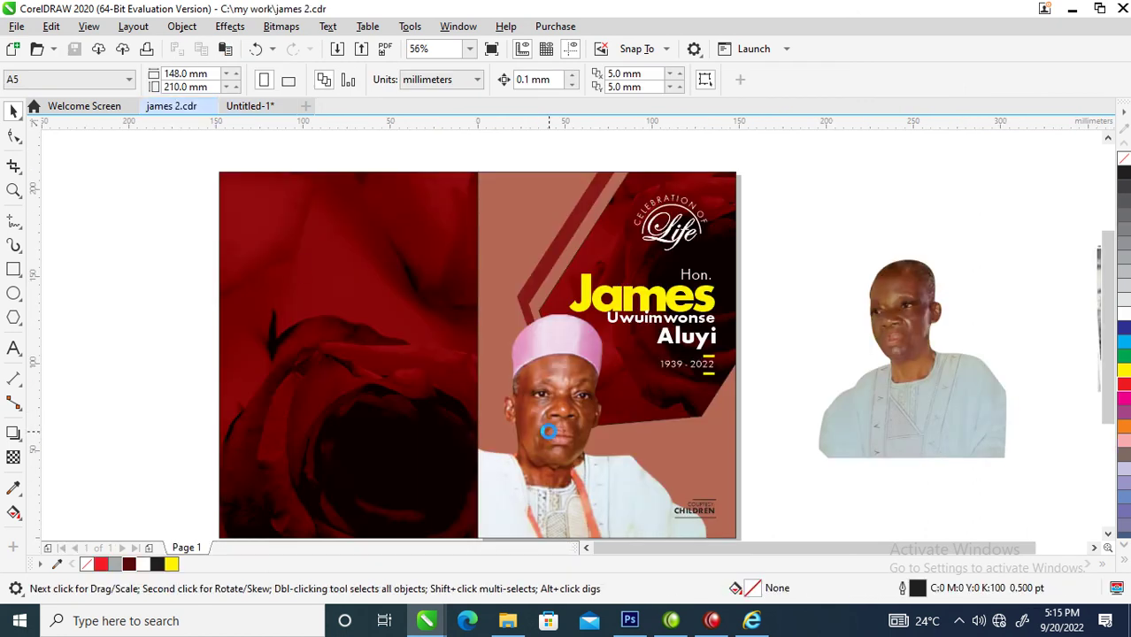
key(ctrl+v)
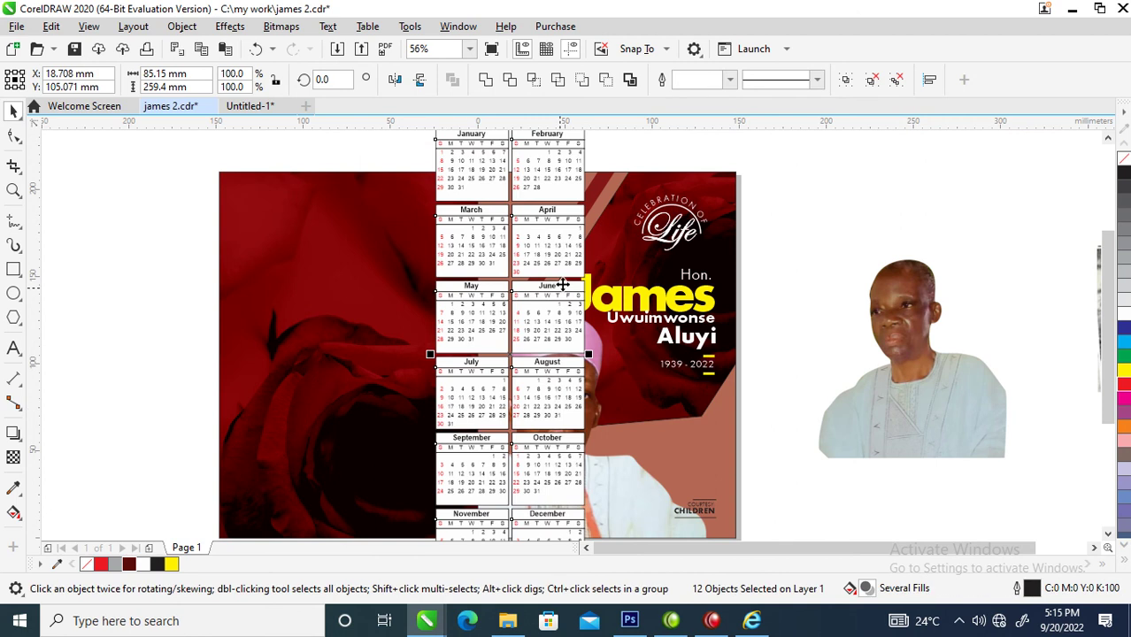
Scale the twelve month calendars down to about 59 × 180 mm and place them along the back cover's outer edge.
drag(565, 284, 470, 347)
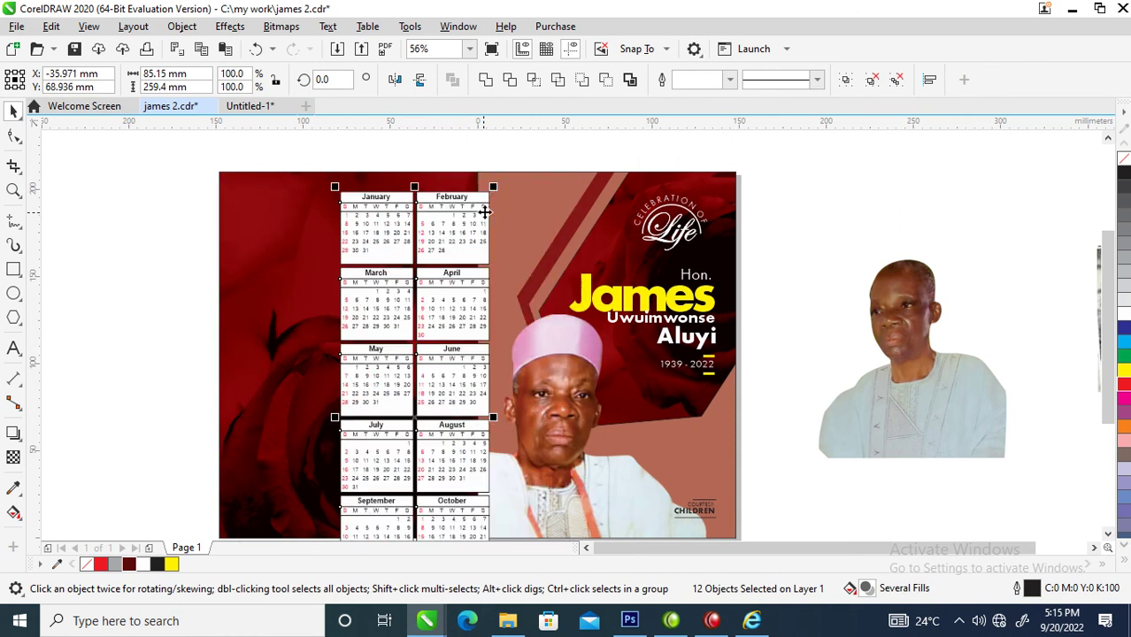
drag(493, 187, 400, 475)
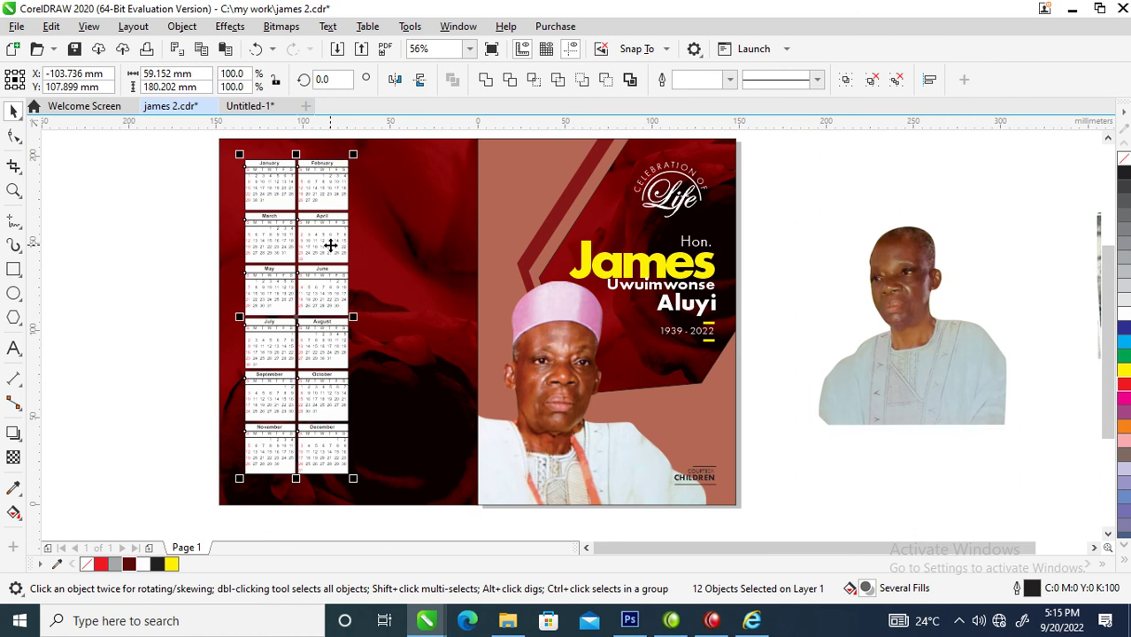
drag(328, 270, 329, 261)
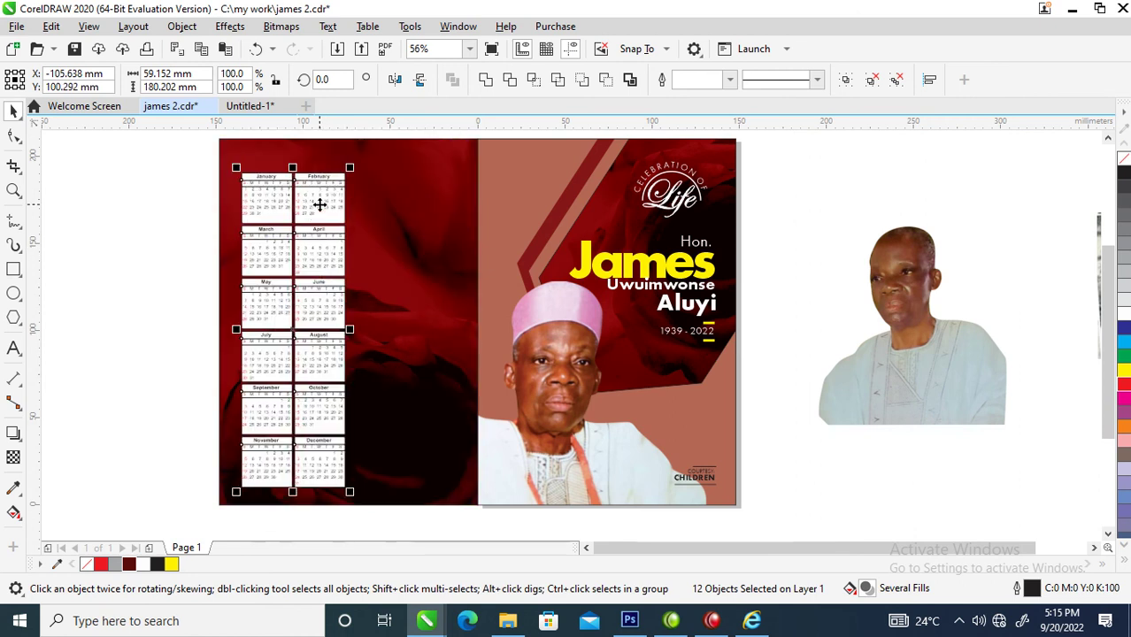
Add the artistic text "2023 calendar" above the January and February calendars on the back cover.
key(z)
drag(174, 189, 454, 129)
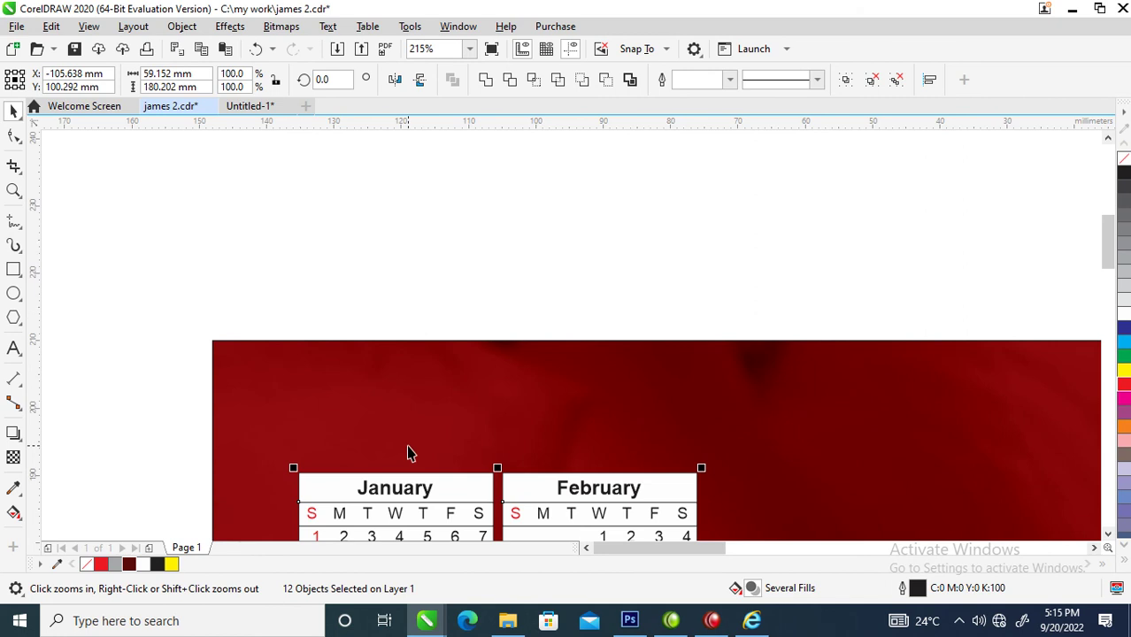
key(F8)
click(356, 430)
text(2023)
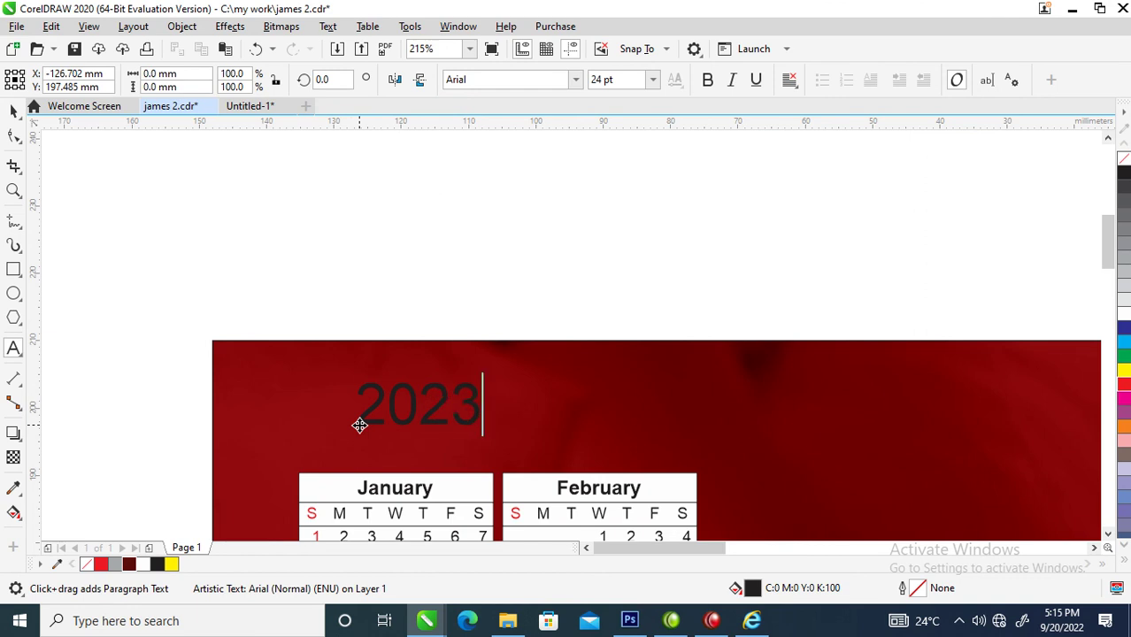
text( cal)
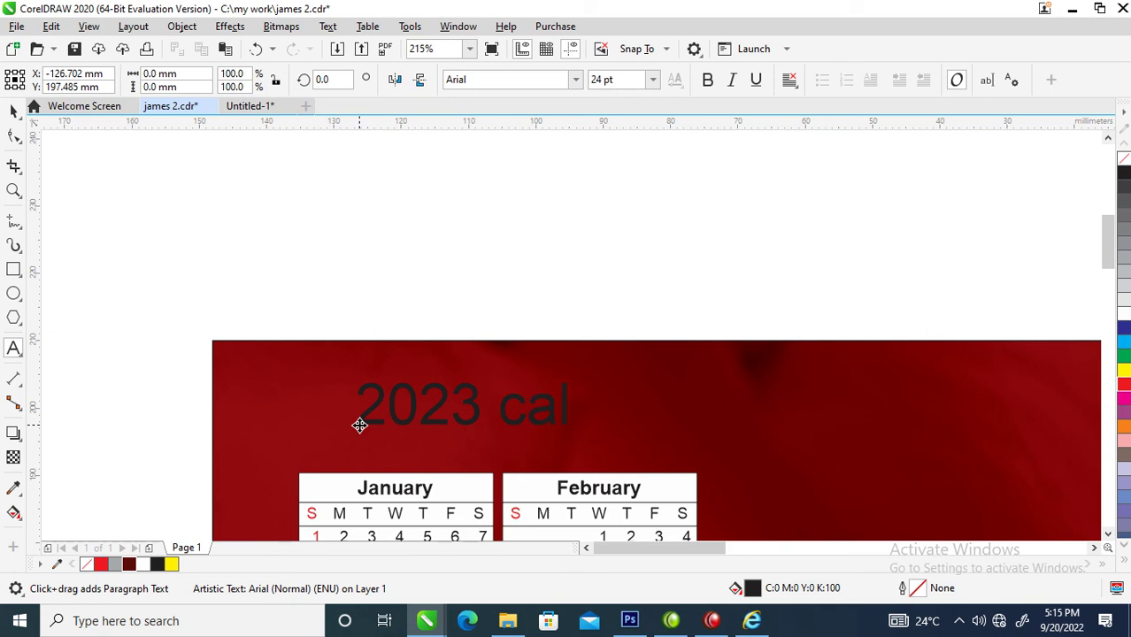
text(endar)
key(ctrl+space)
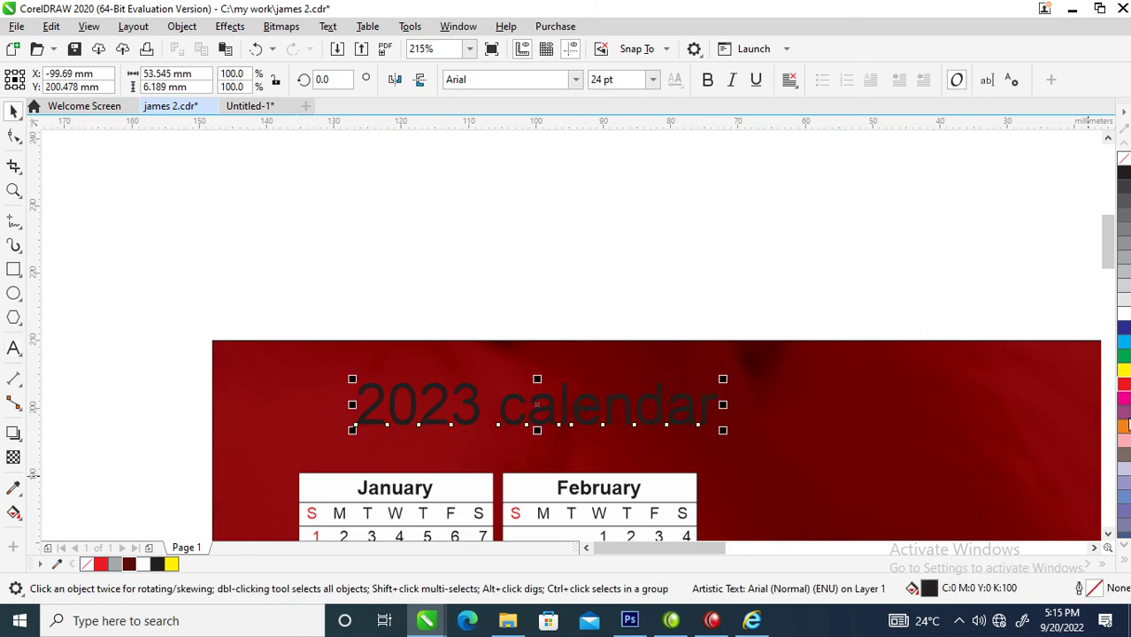
Fill the "2023 calendar" text with white and set its font to Edwardian Script ITC.
click(1125, 316)
click(572, 80)
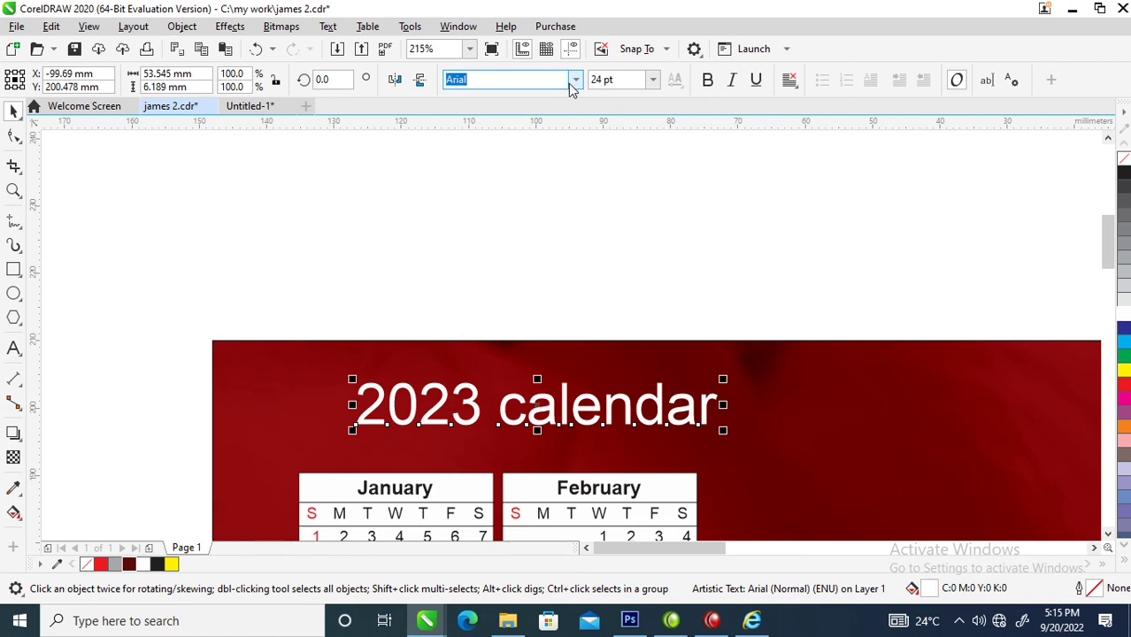
click(500, 152)
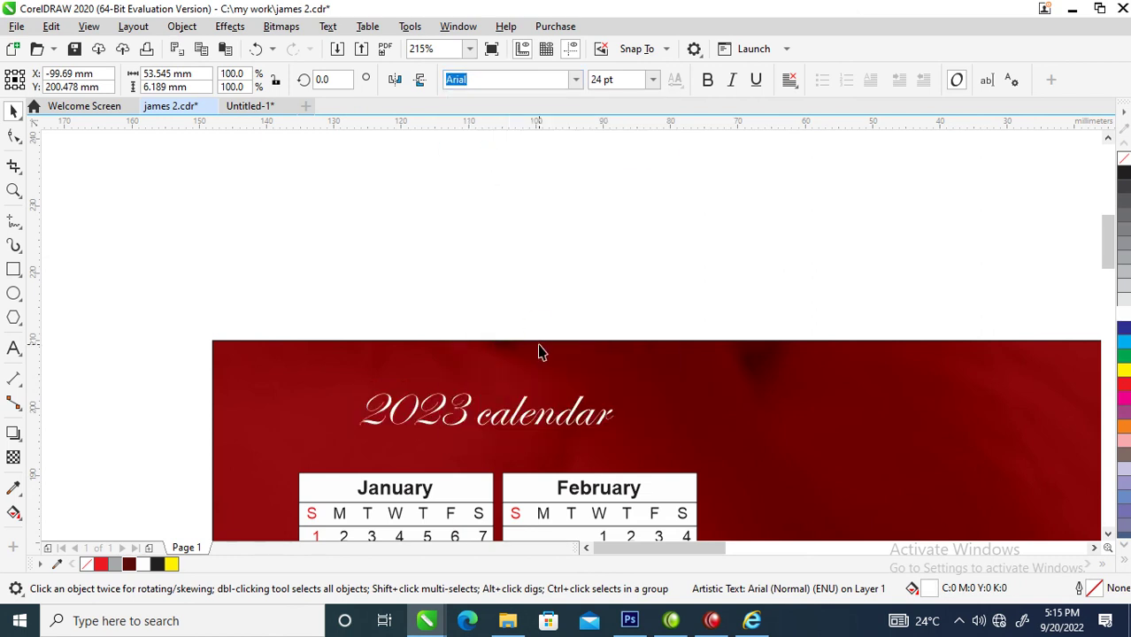
click(576, 79)
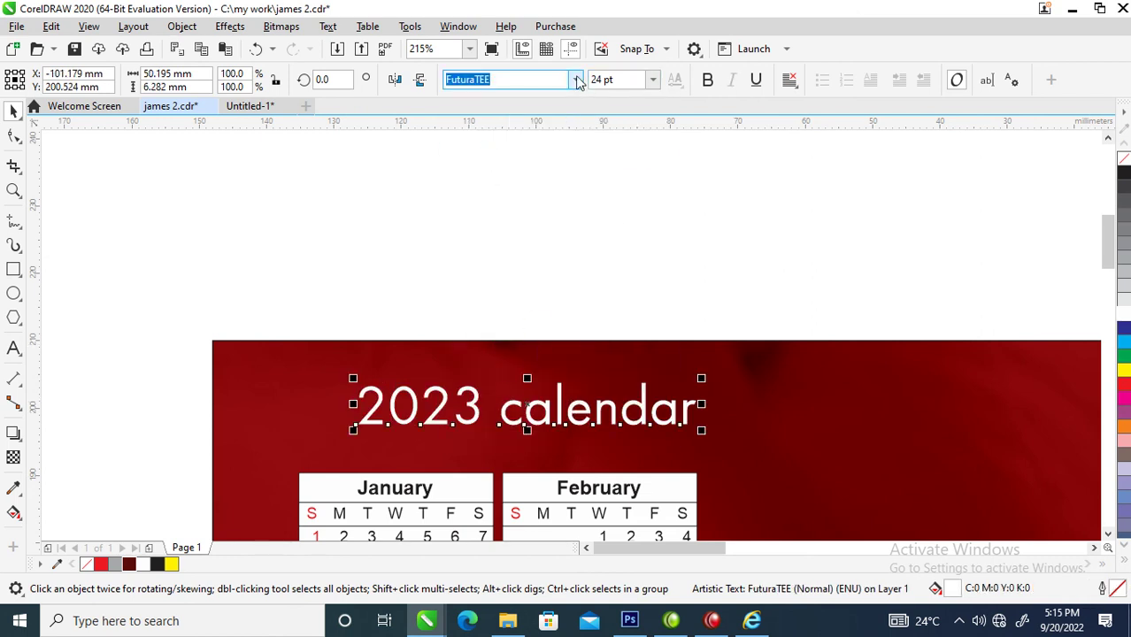
click(522, 152)
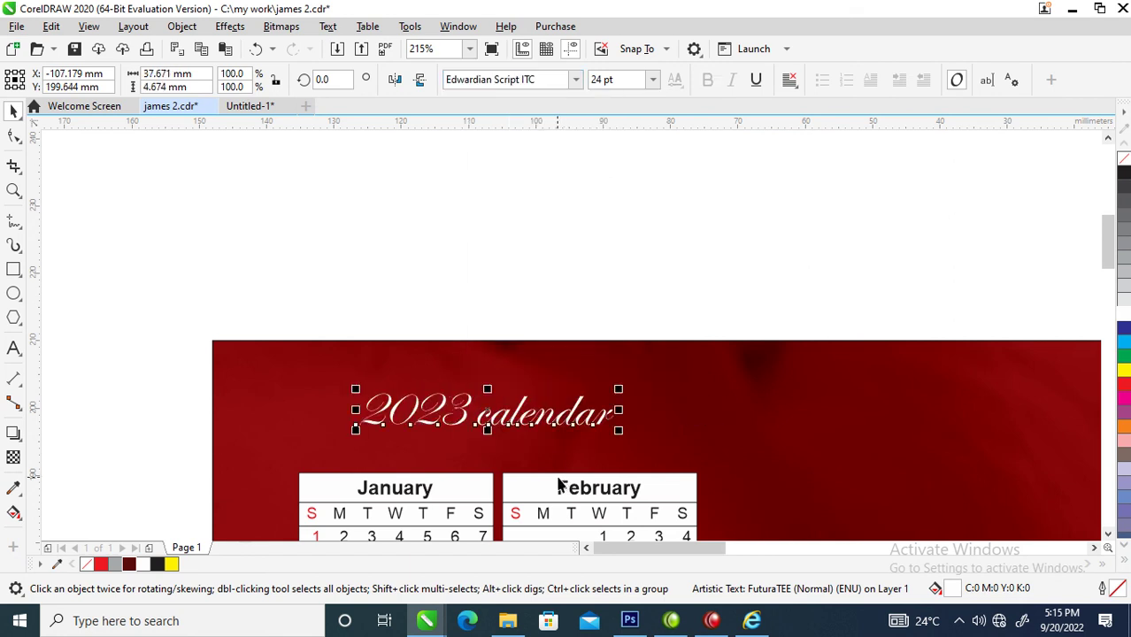
Fill the "2023 calendar" title with yellow and enlarge it to about 45 × 5.6 mm, sitting closer above the months.
drag(574, 419, 576, 446)
click(1123, 371)
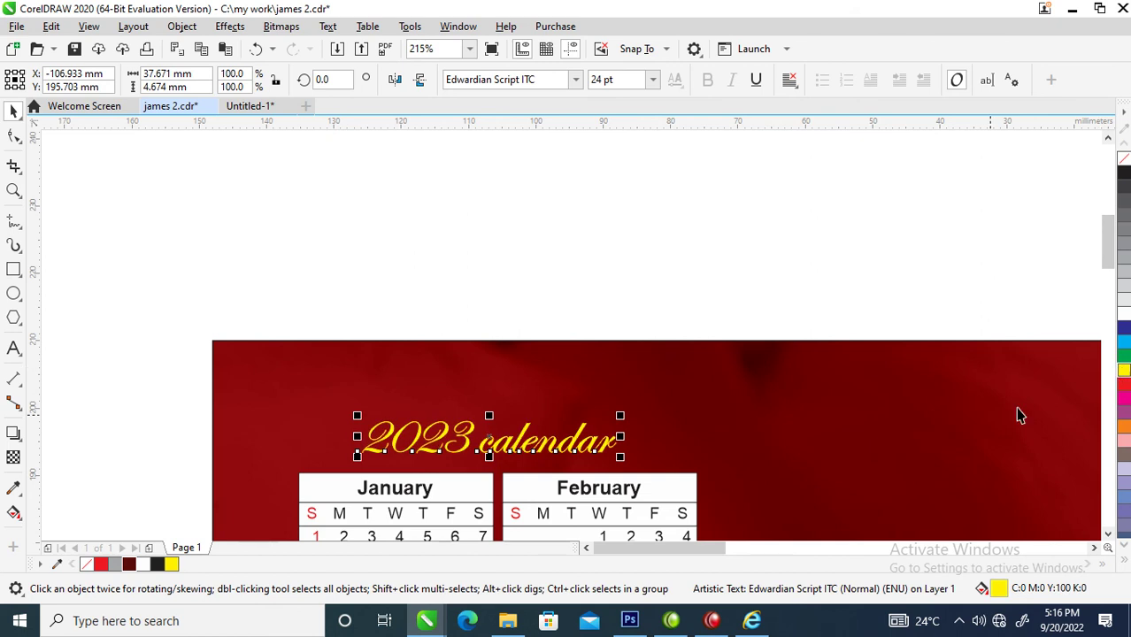
drag(620, 415, 653, 394)
scroll(604, 438, down, 5)
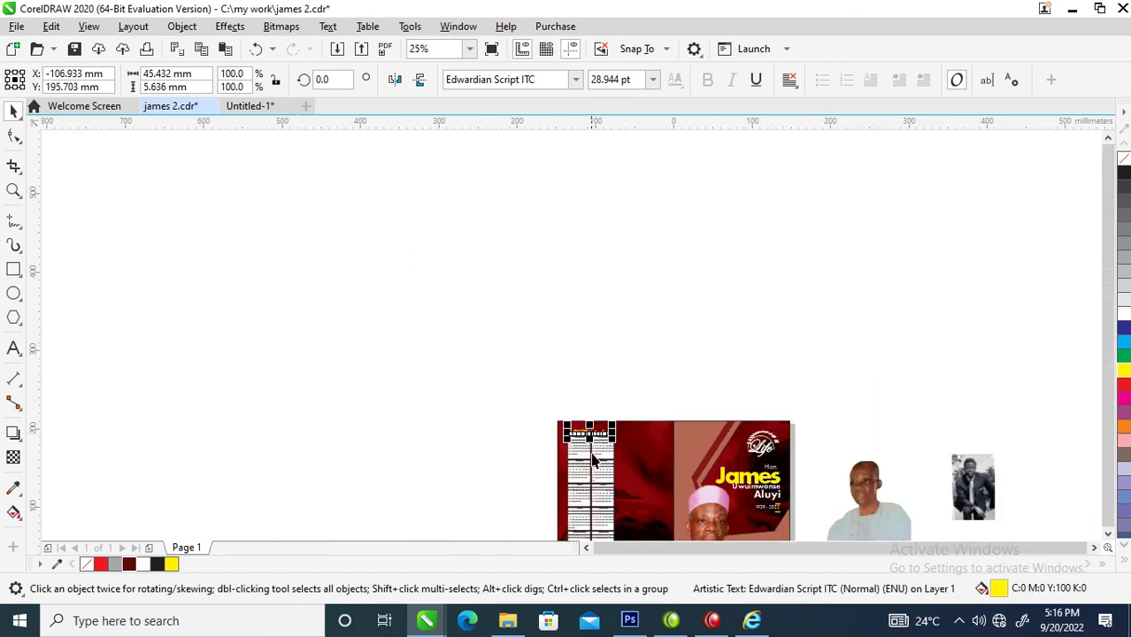
click(581, 470)
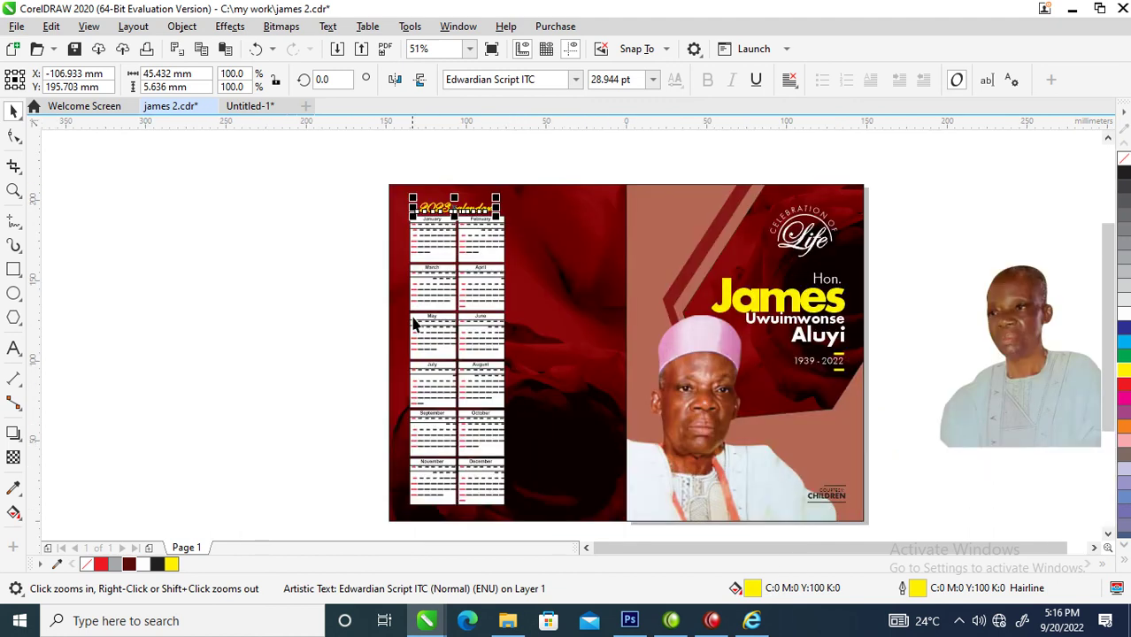
Draw a white-filled rectangle about 69 × 190 mm around the twelve month calendars and place it behind them.
click(13, 270)
drag(403, 210, 514, 514)
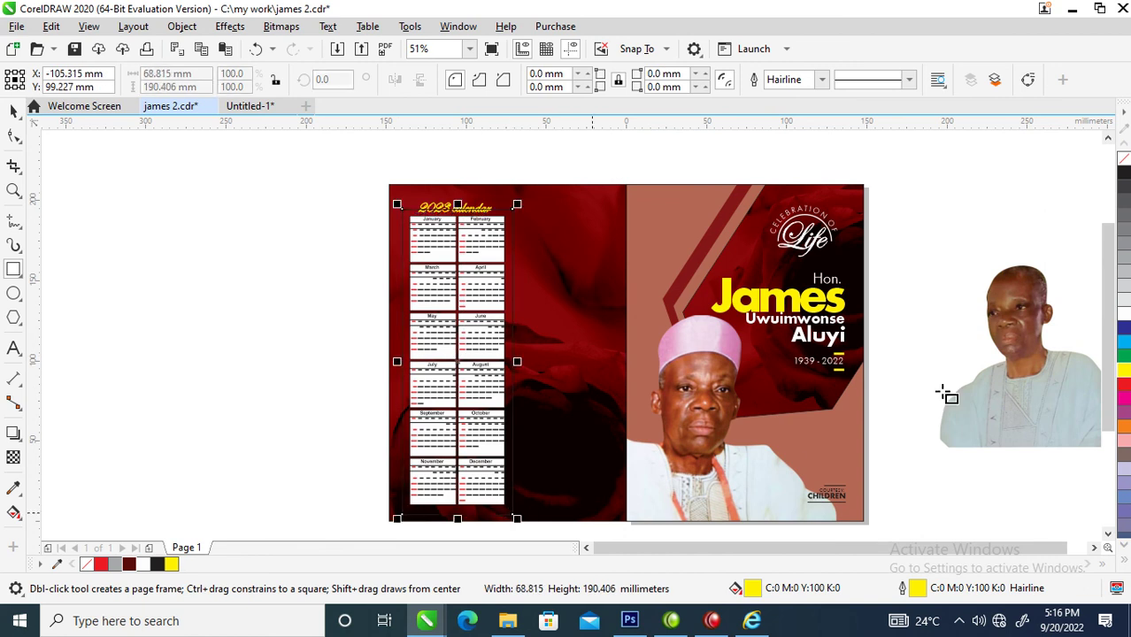
click(1123, 315)
key(space)
key(ctrl+Page_Down)
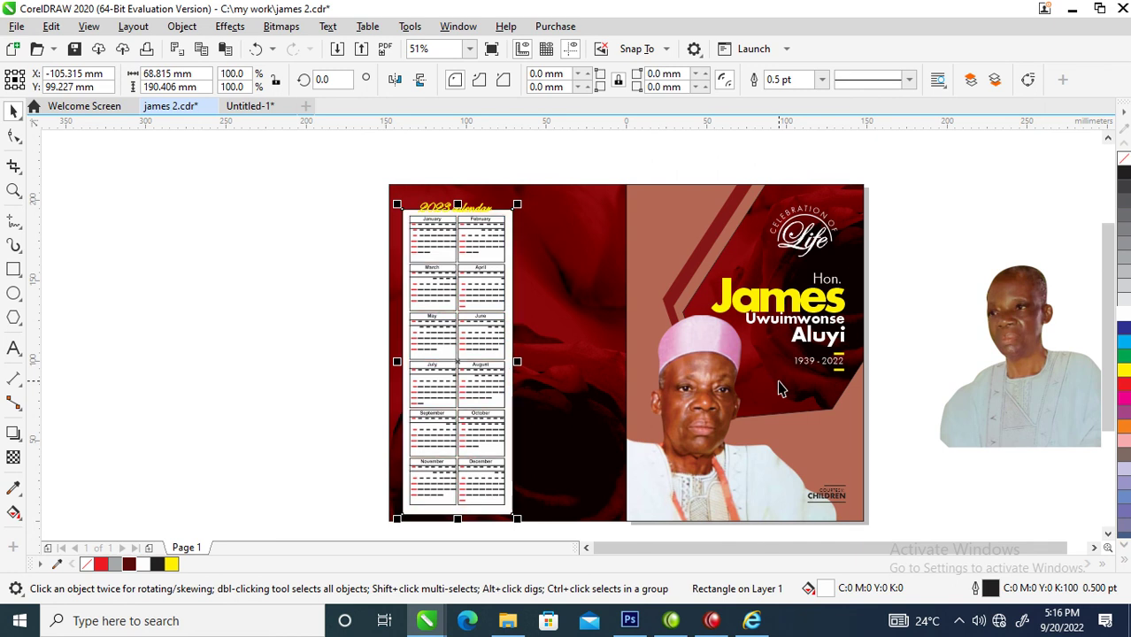
Move the "2023 calendar" title up so it sits clear above the white calendar panel.
key(z)
drag(374, 175, 609, 334)
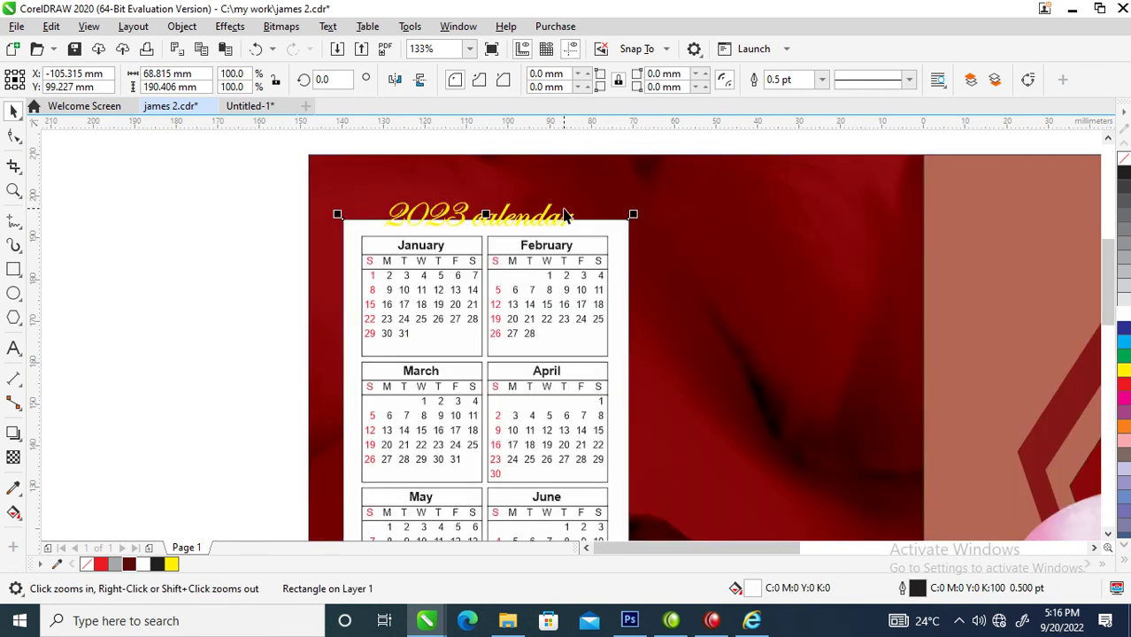
key(space)
drag(544, 219, 549, 196)
Scale the title, white panel and month calendars together from their centre to about 64 × 185 mm.
scroll(549, 197, down, 4)
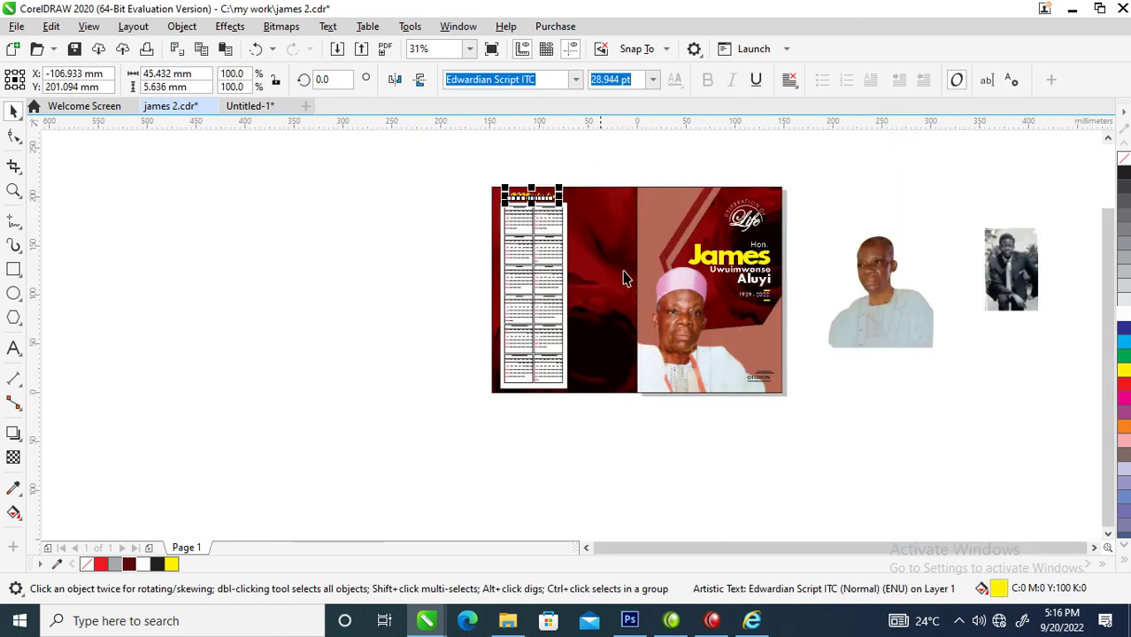
drag(421, 165, 631, 442)
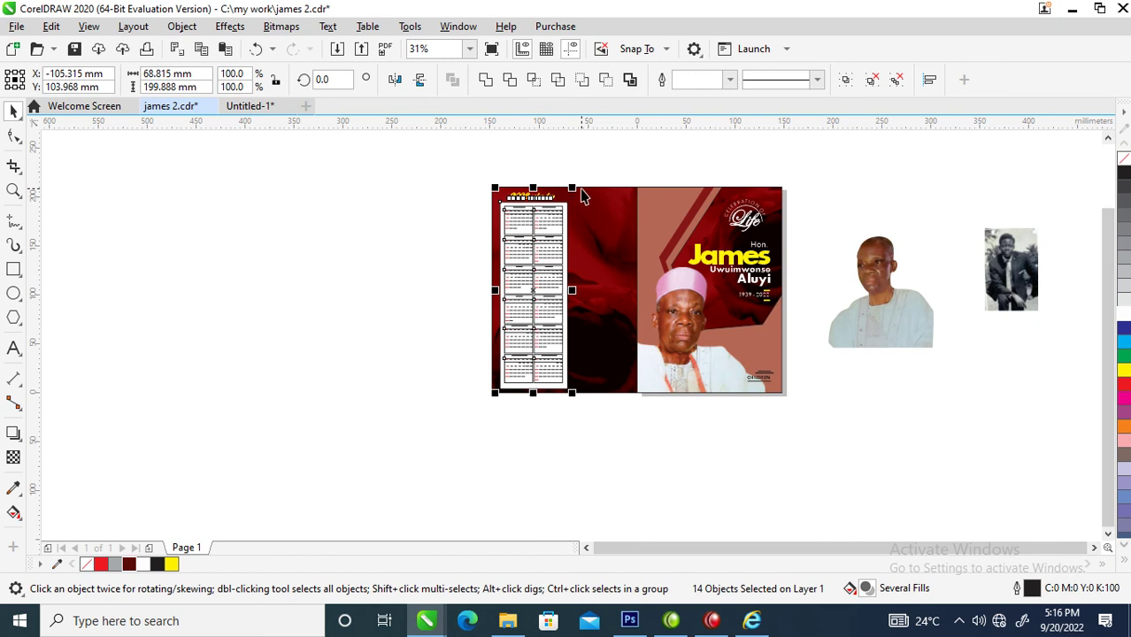
drag(573, 194, 571, 198)
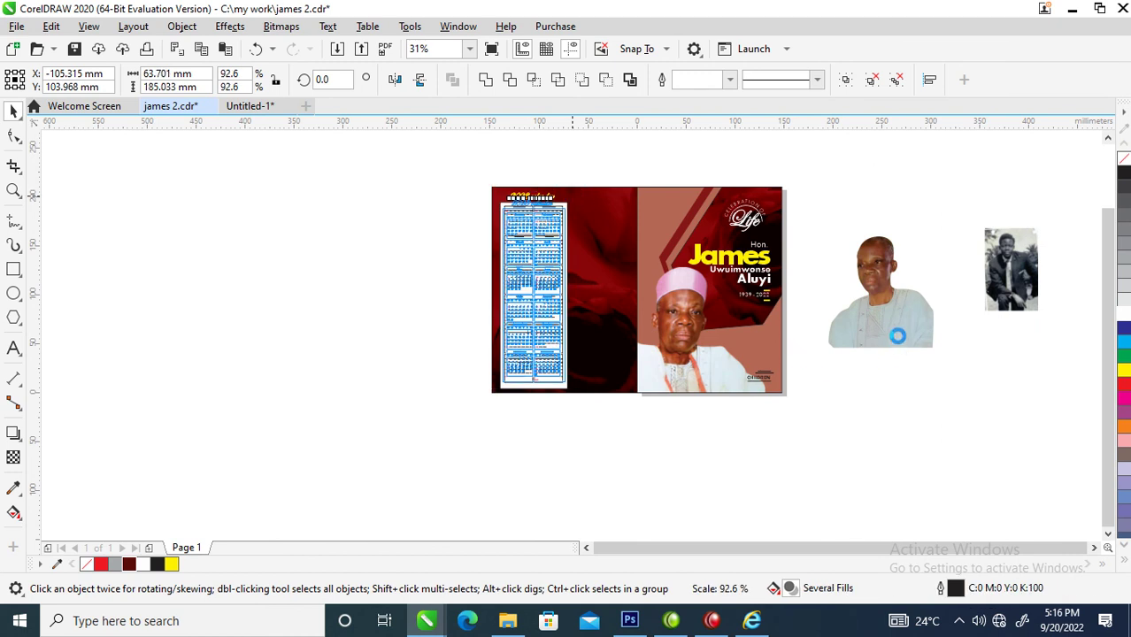
Place the second portrait inside the back cover's lower inner corner, clipped to the cover, and scale it to about 89 × 94 mm.
drag(903, 317, 631, 363)
click(672, 353)
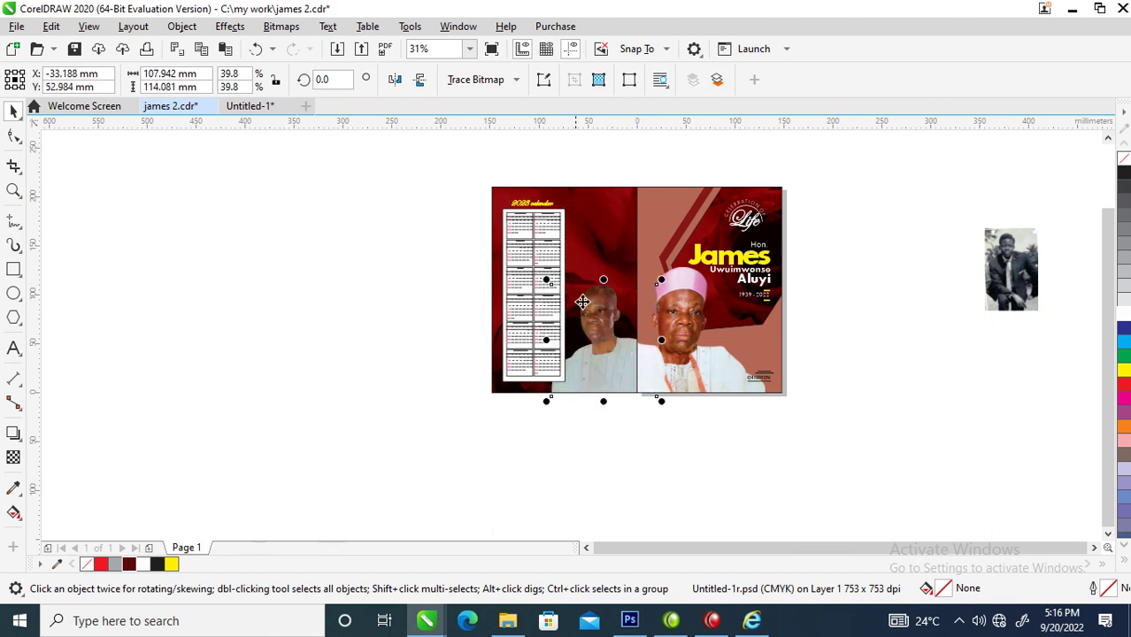
drag(548, 280, 567, 309)
mouse_move(626, 354)
mouse_down()
mouse_move(627, 365)
mouse_move(620, 356)
mouse_up()
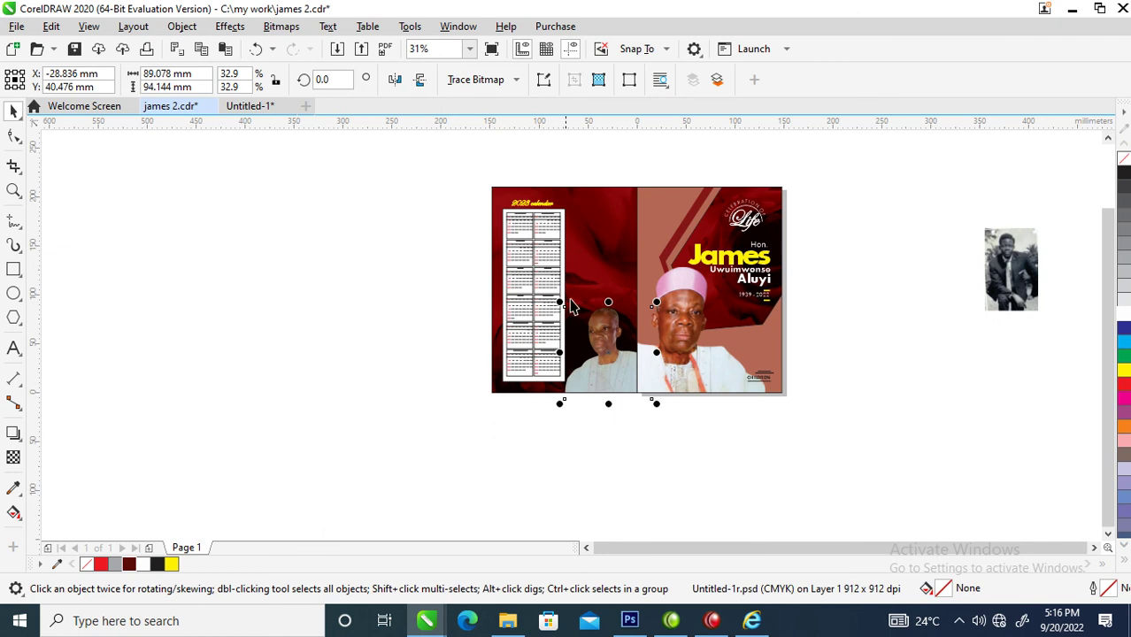
key(z)
drag(447, 182, 880, 444)
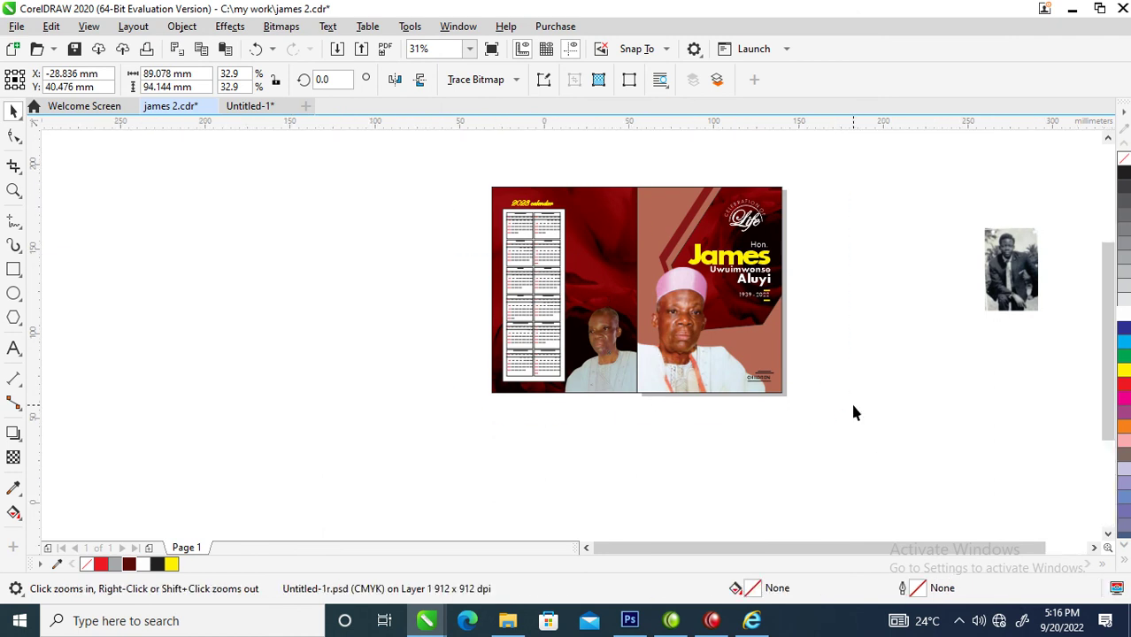
key(space)
click(838, 395)
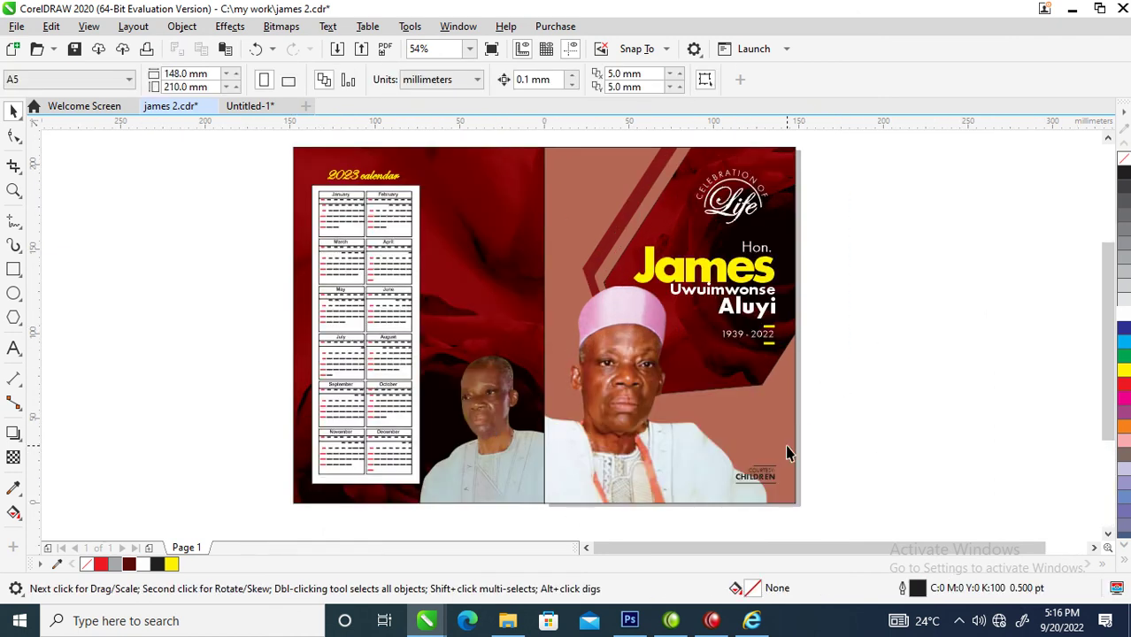